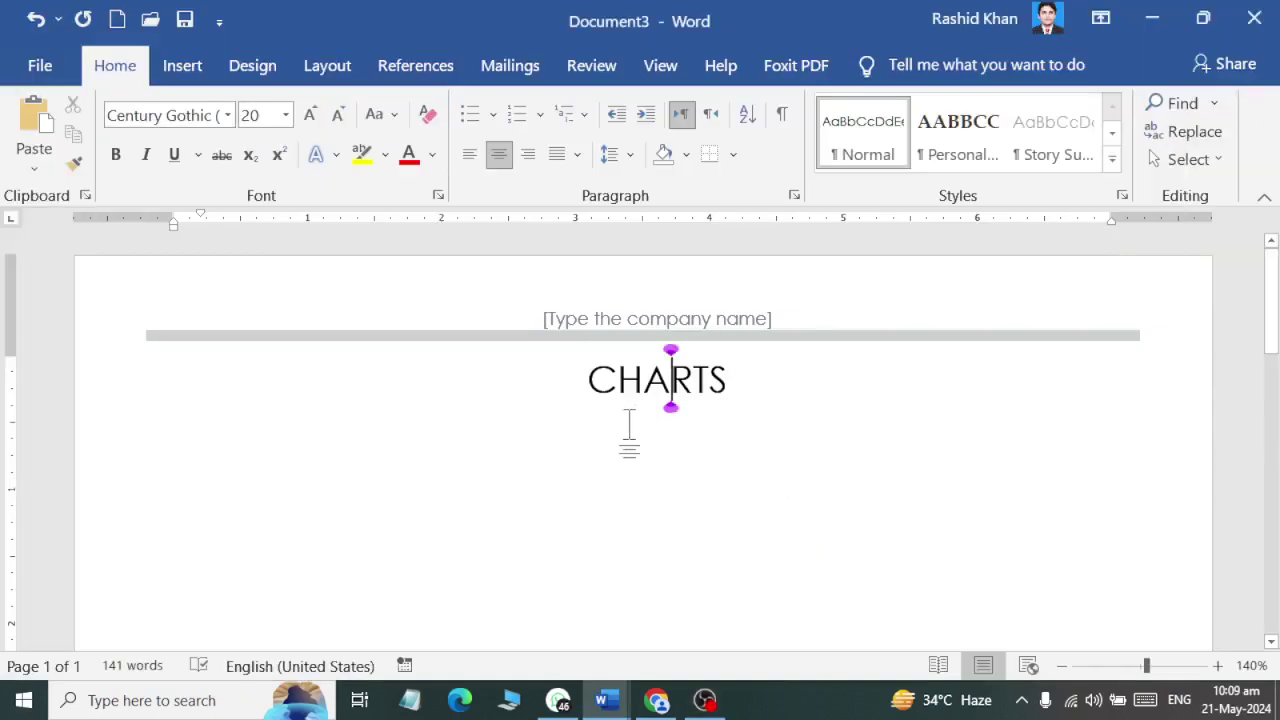
Add the sentence 'CHART are the Graphical Presentation of Data.' below the CHARTS heading
key(End)
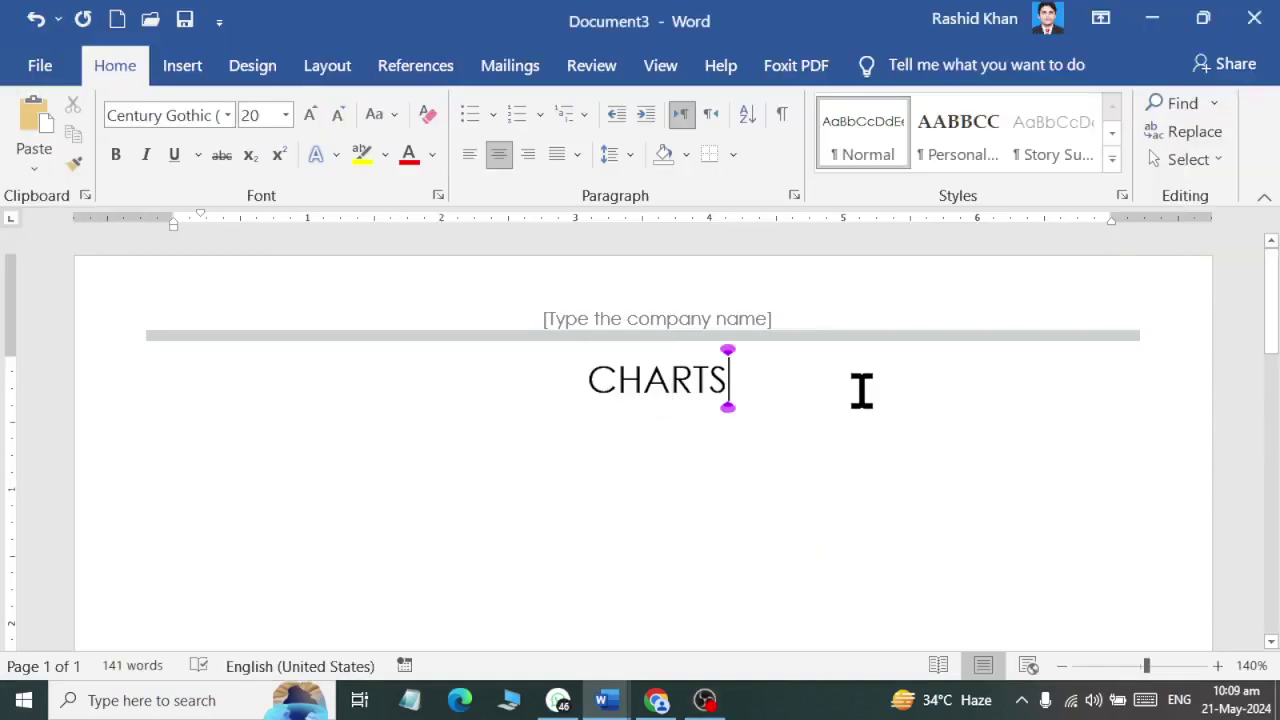
key(Return)
text(CA)
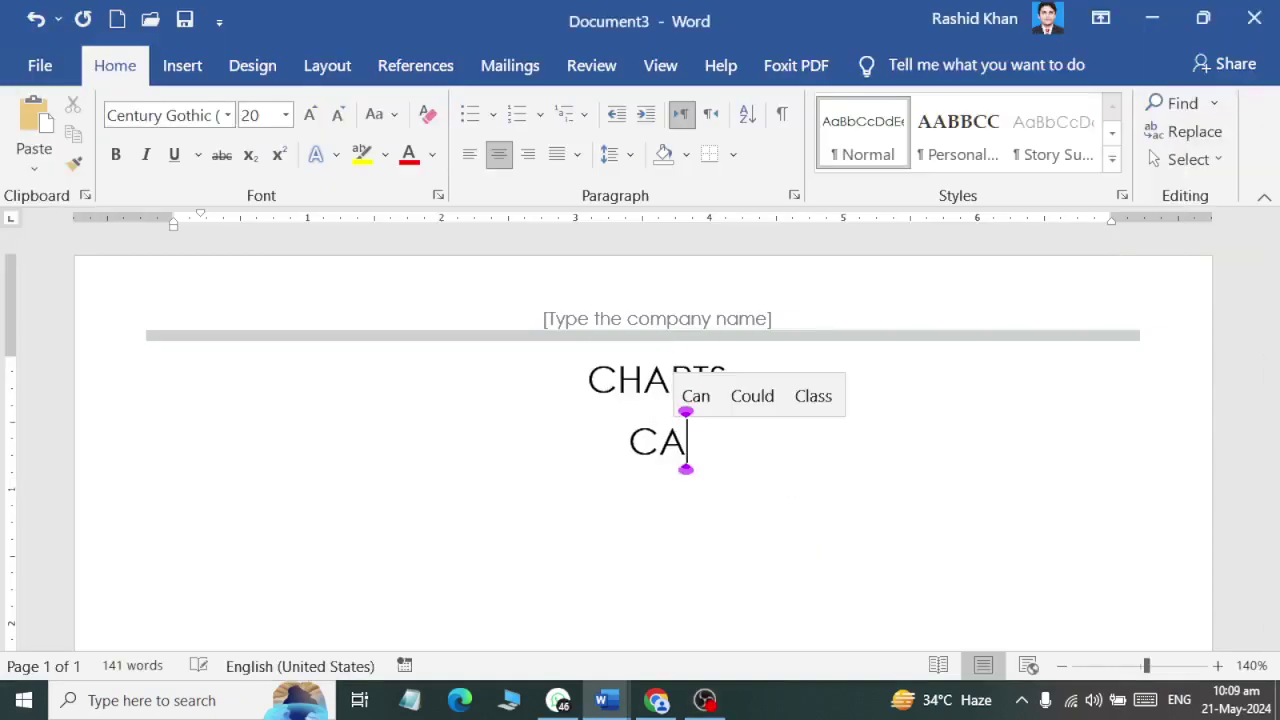
key(BackSpace)
text(HART are)
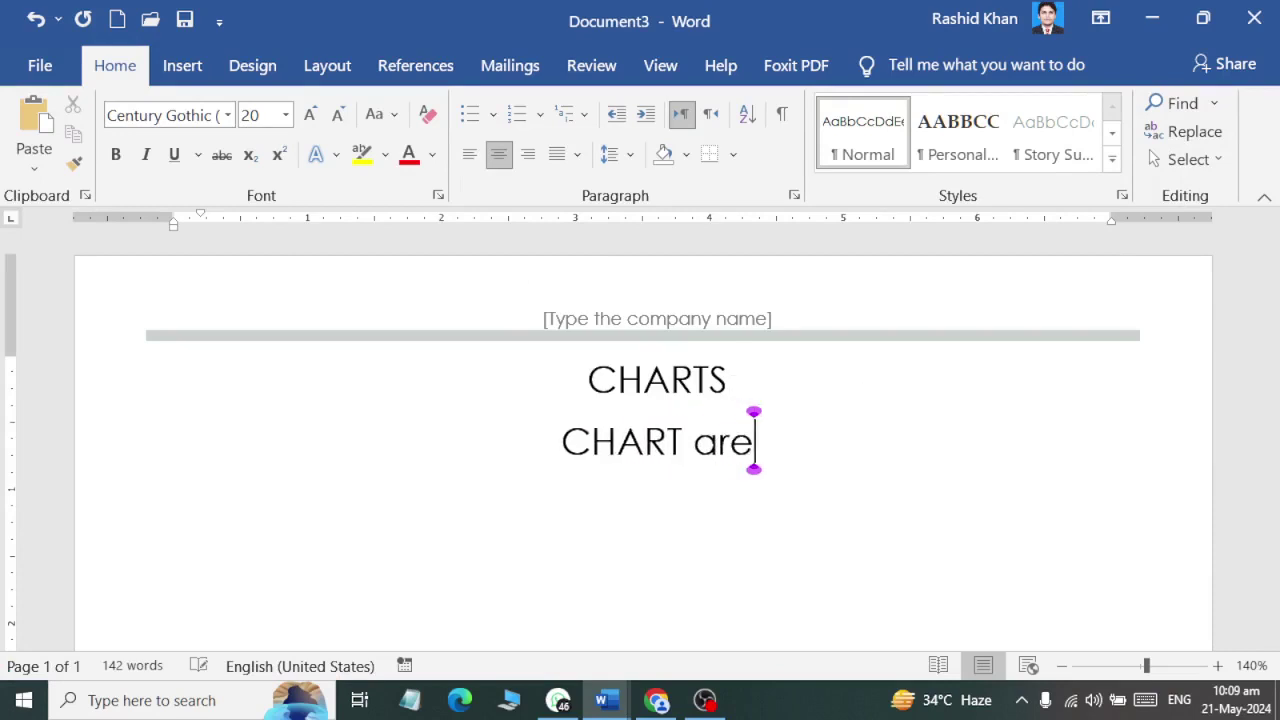
text( the Graphic)
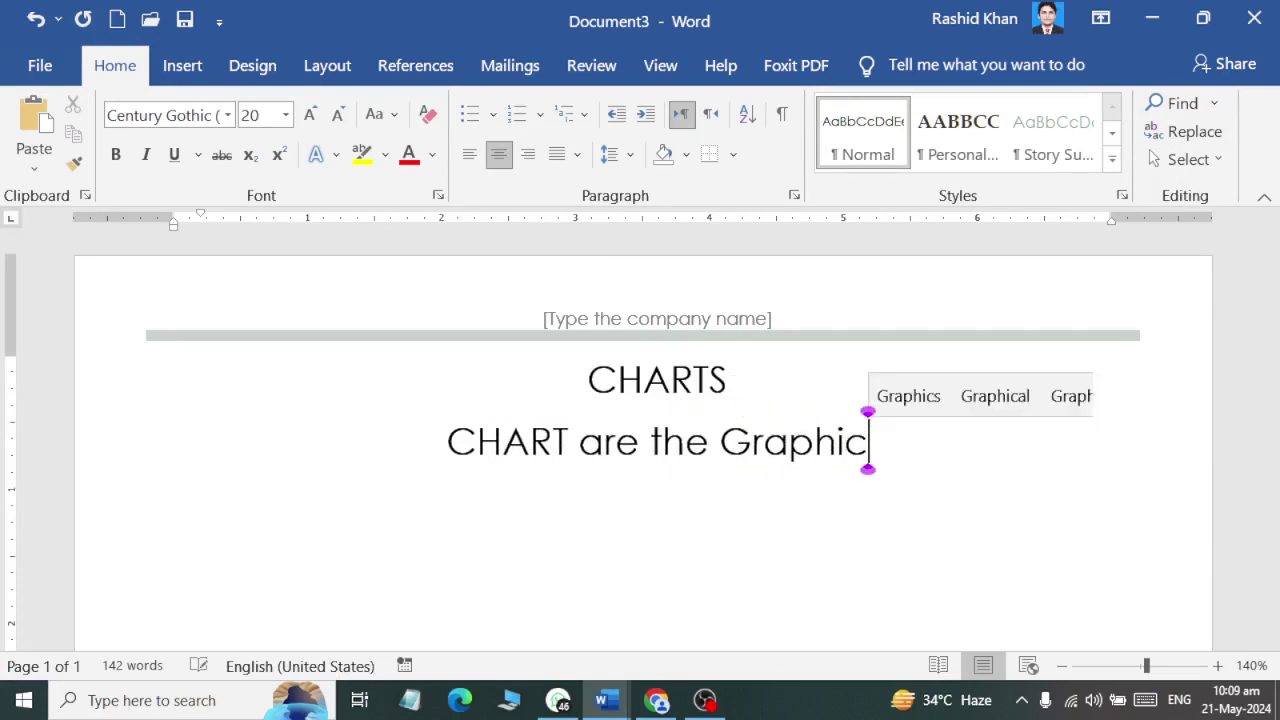
text(al Presentat)
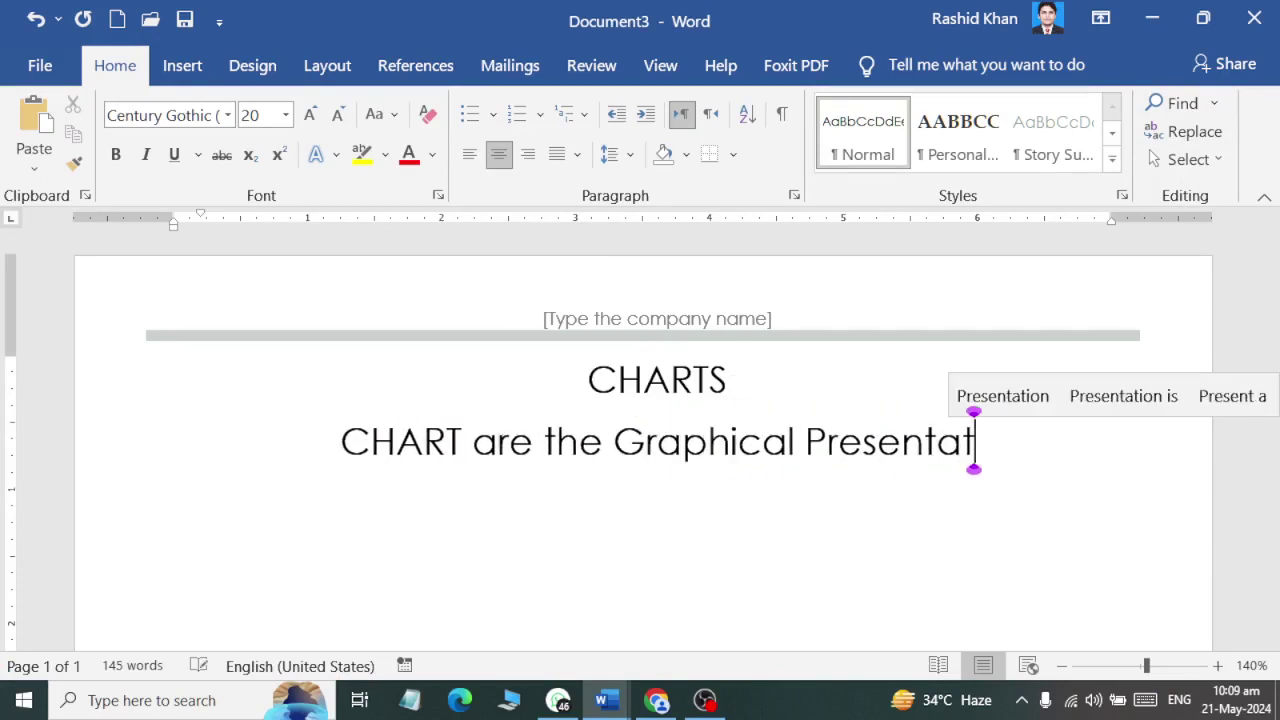
text(ion of Data)
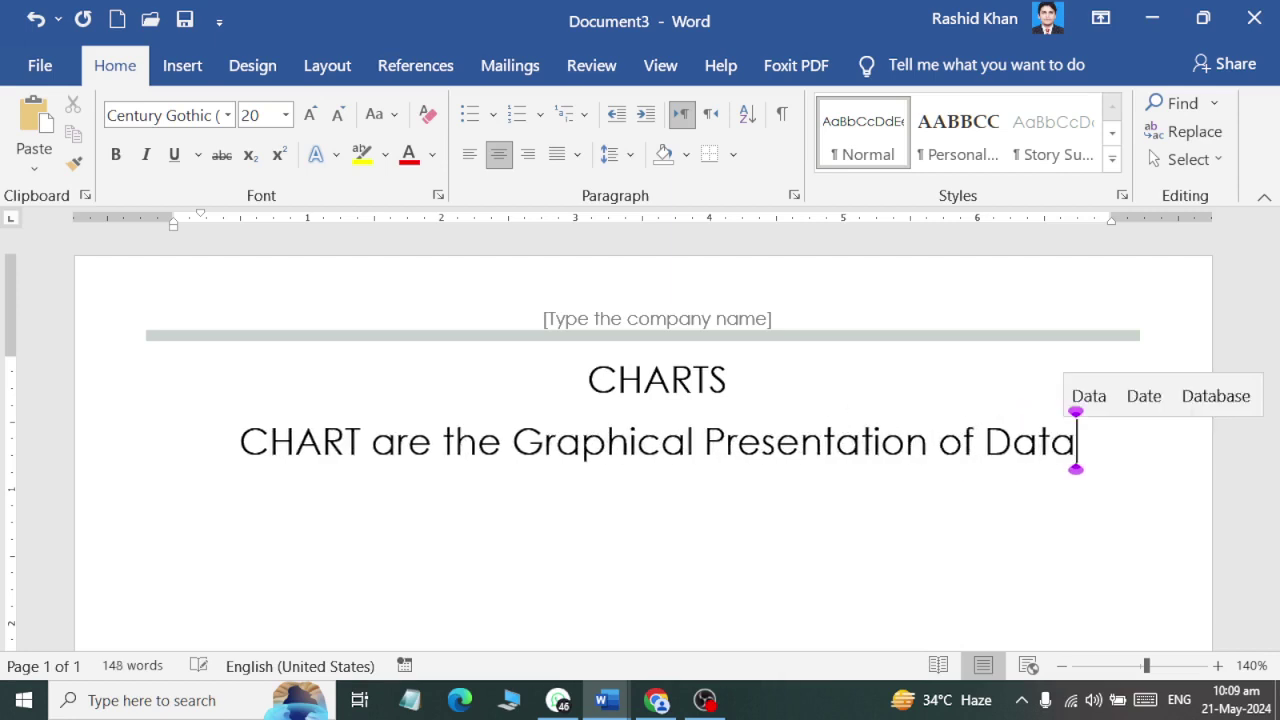
text(.)
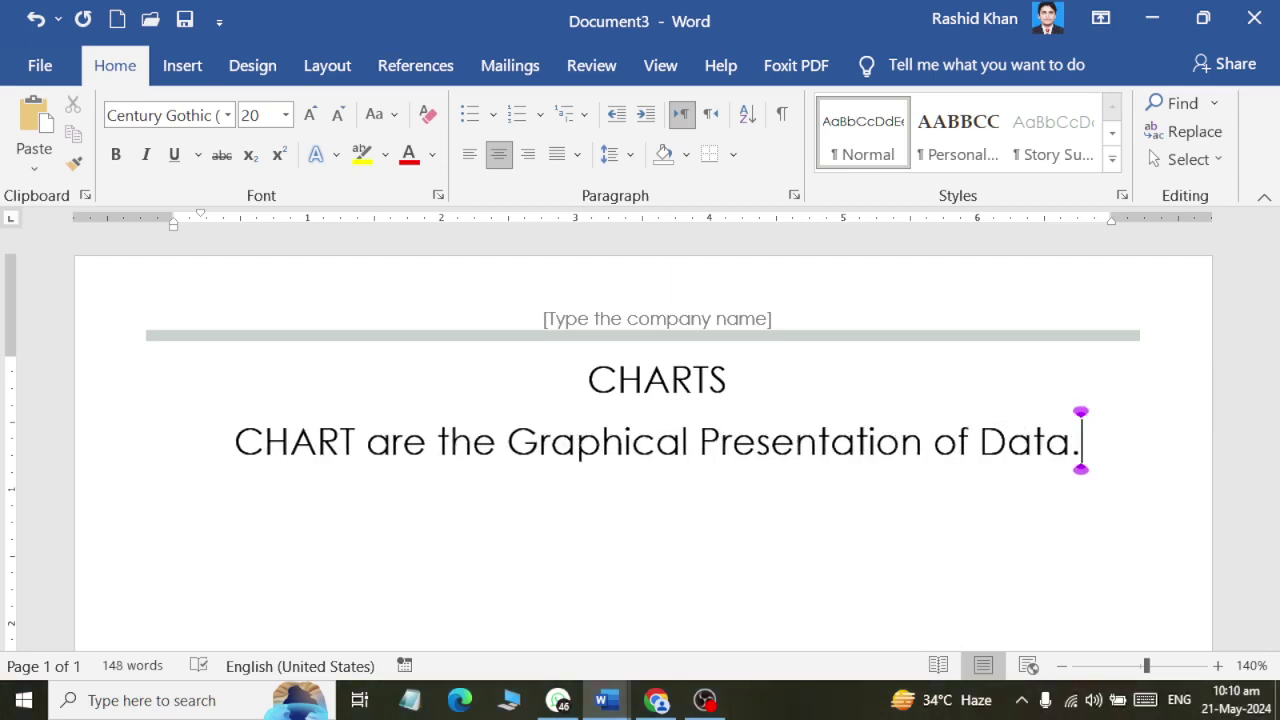
key(Return)
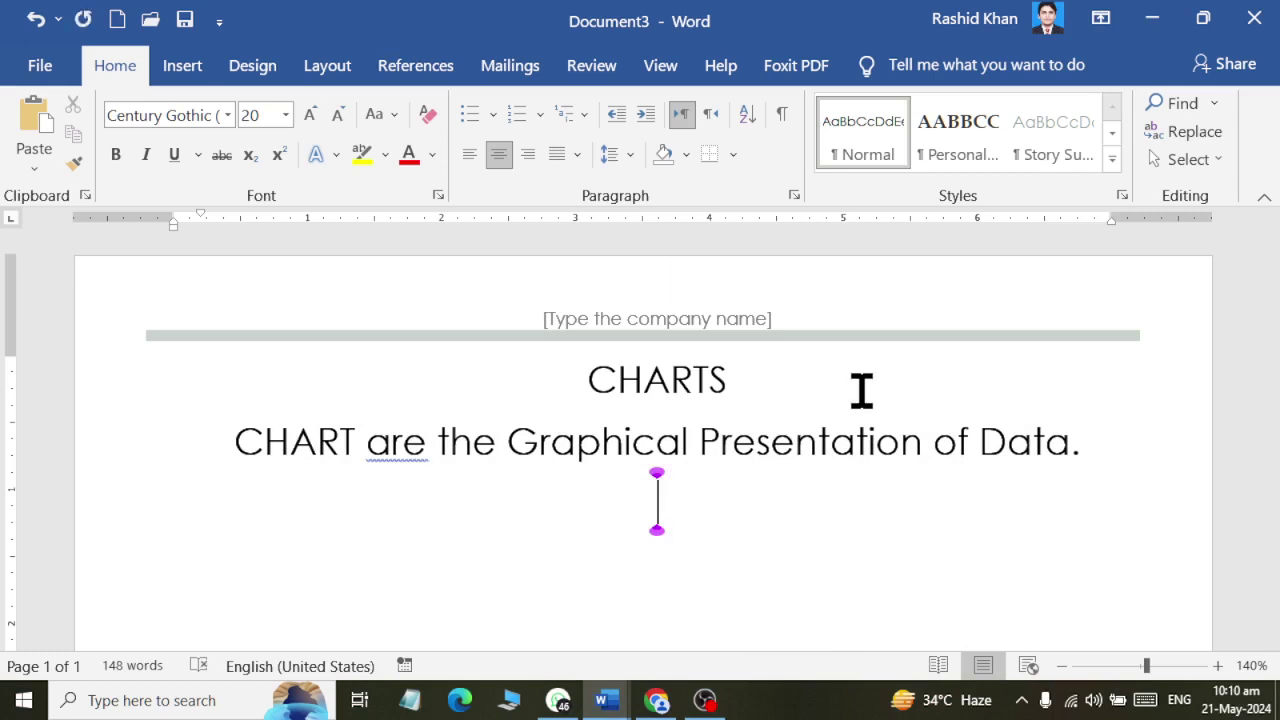
List BAR CHART, COLUMNS and PIE CHARTS on separate lines, leaving a left-aligned empty line below
text(BAR)
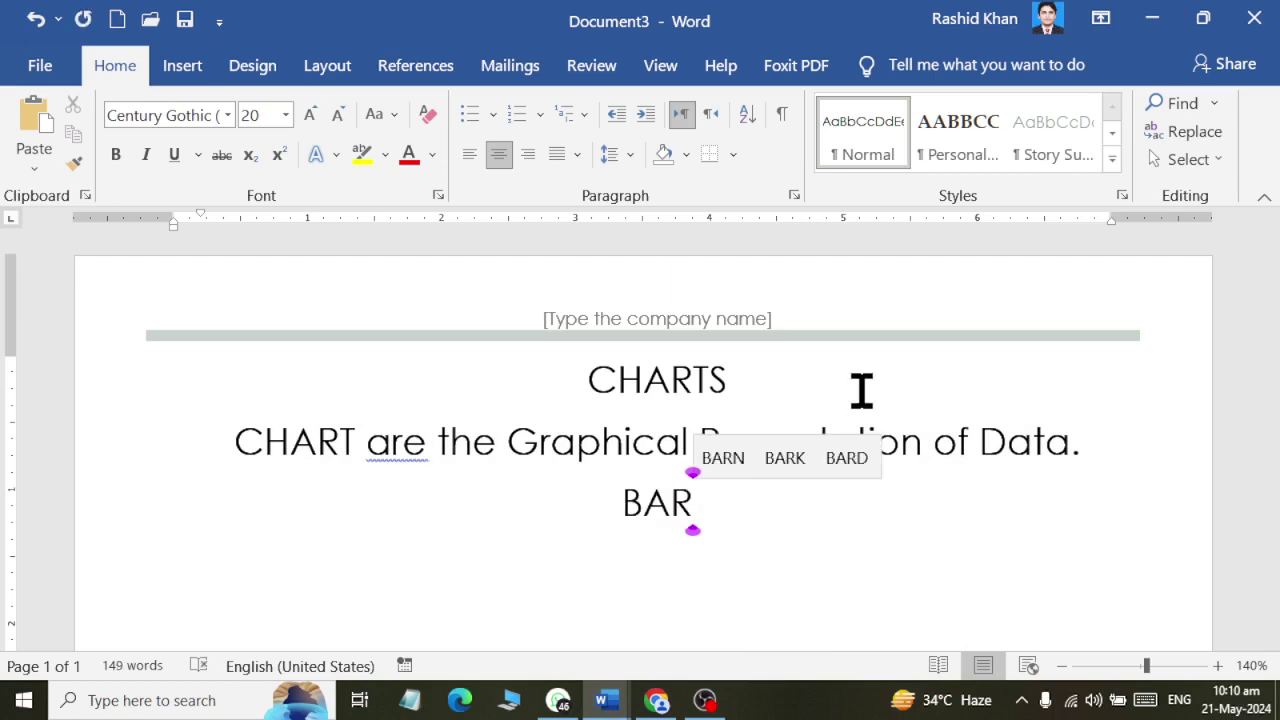
text( CHART)
key(Return)
text(COL)
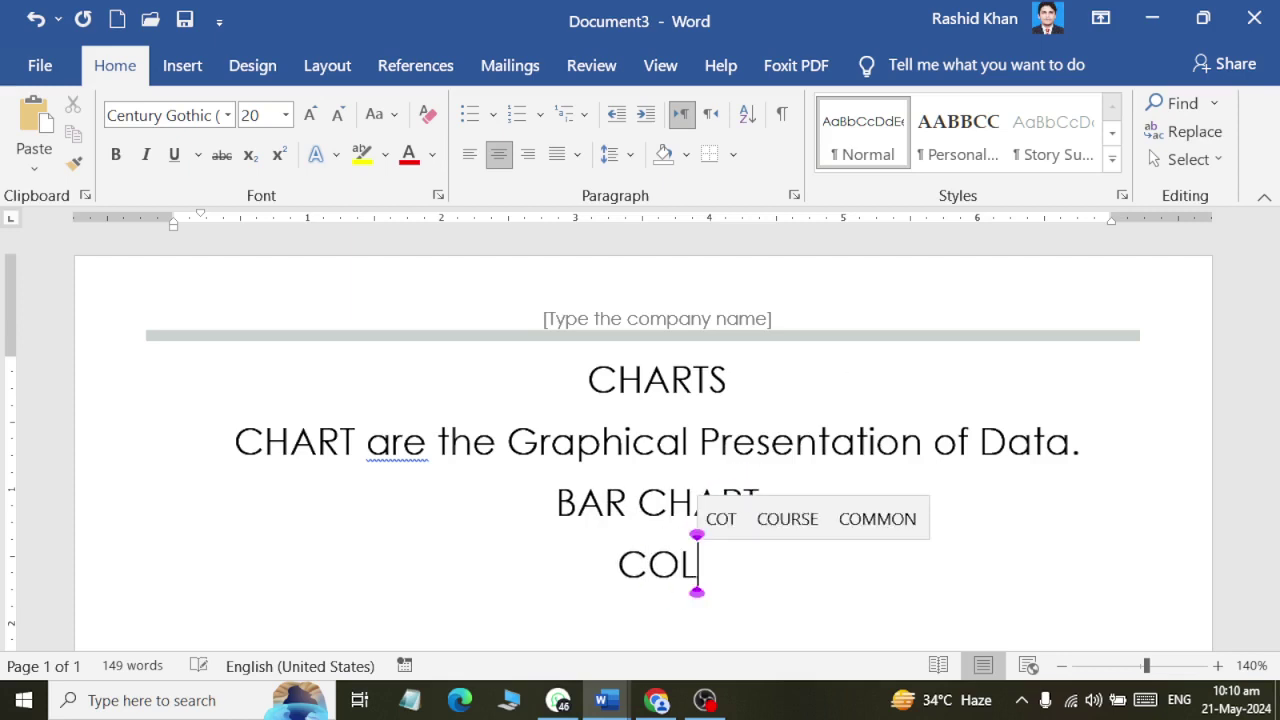
text(UMNS)
key(Return)
text(P)
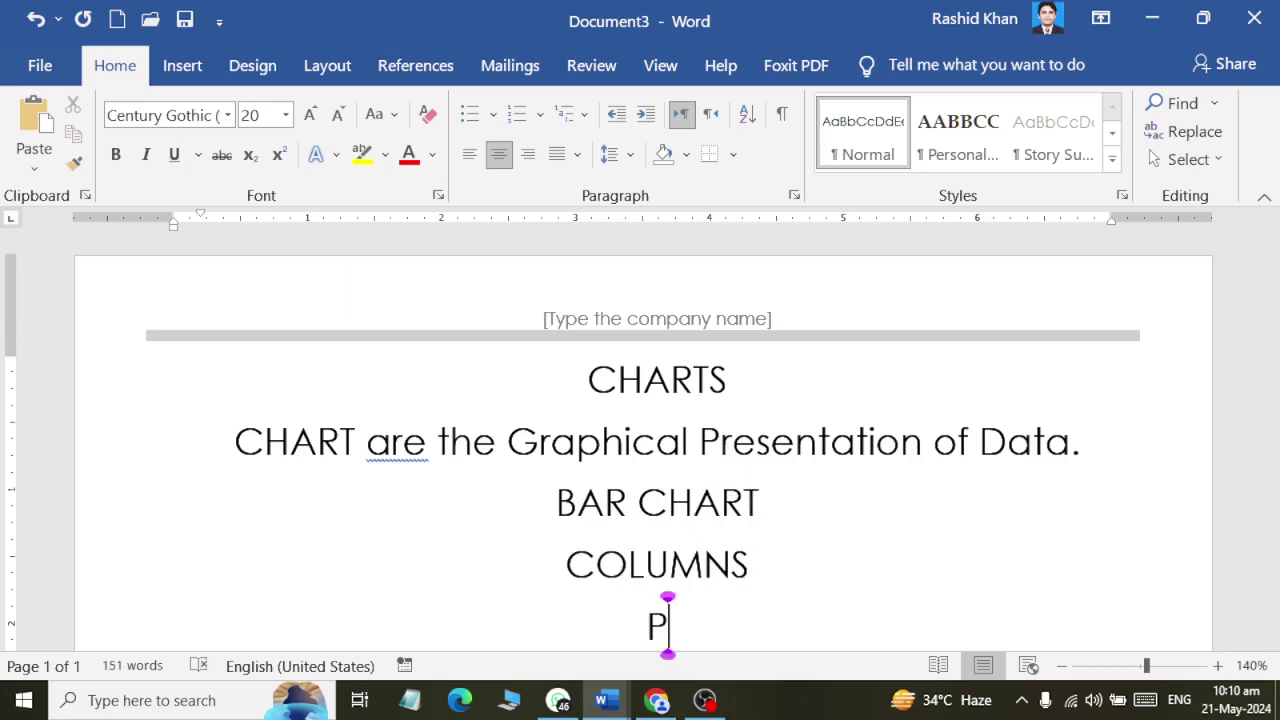
text(IE CHAR)
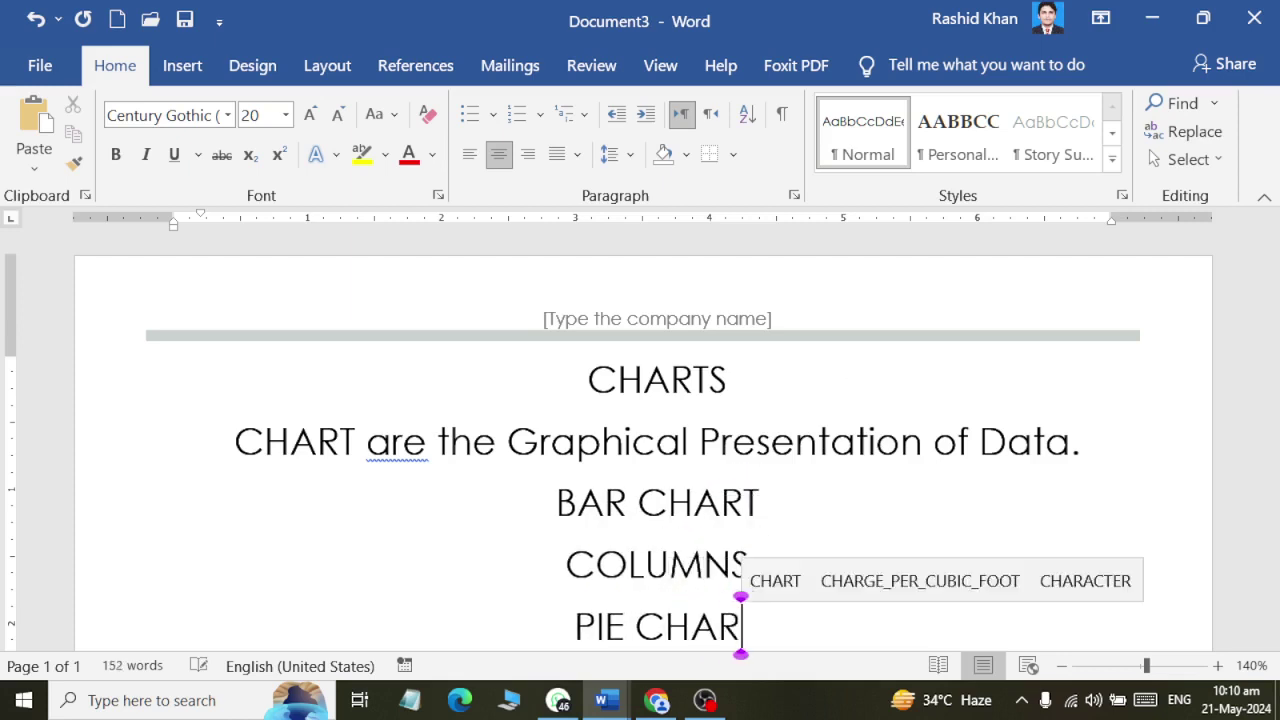
text(TS)
key(Return)
key(ctrl+l)
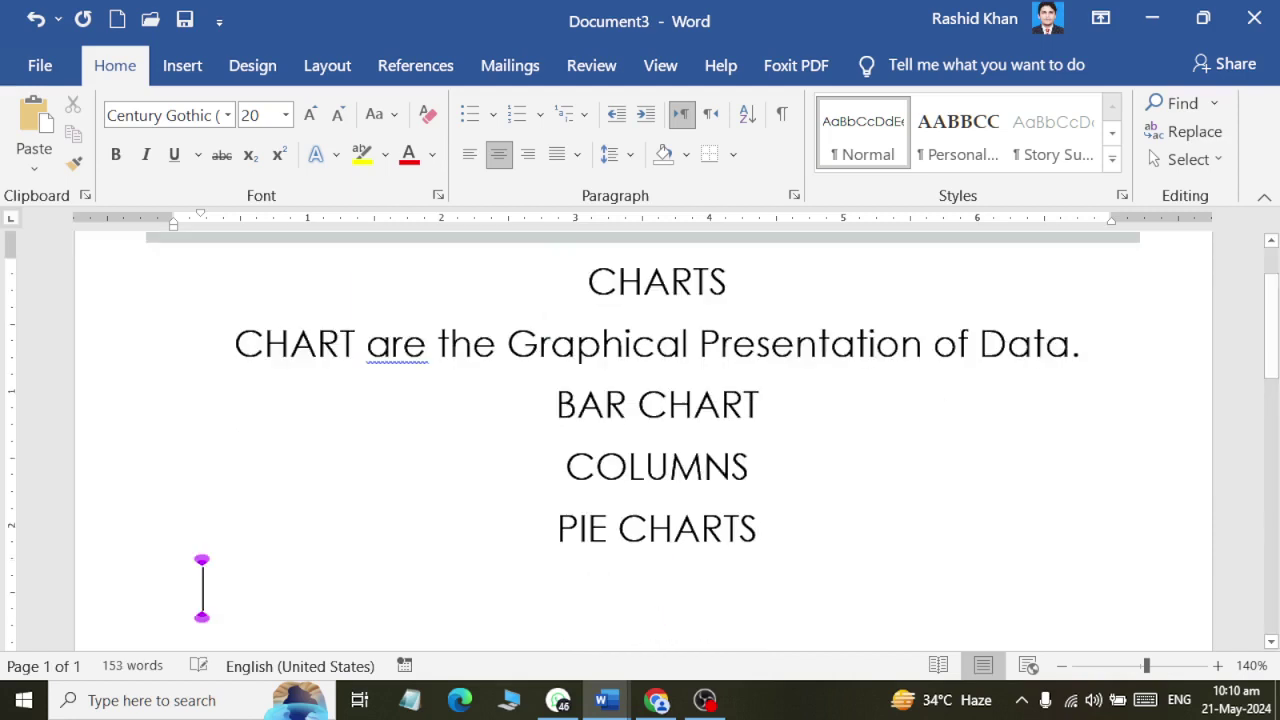
Insert a Clustered Column chart after previewing the stacked and 3-D column variants
click(170, 66)
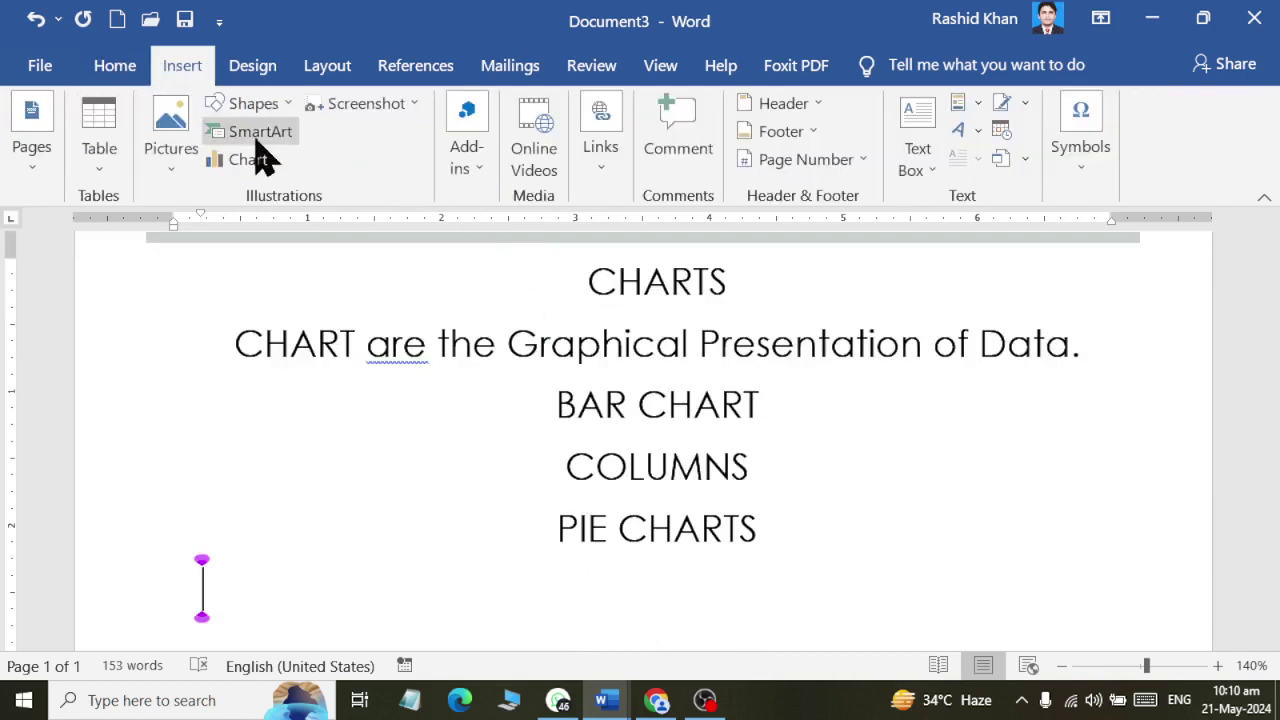
click(250, 160)
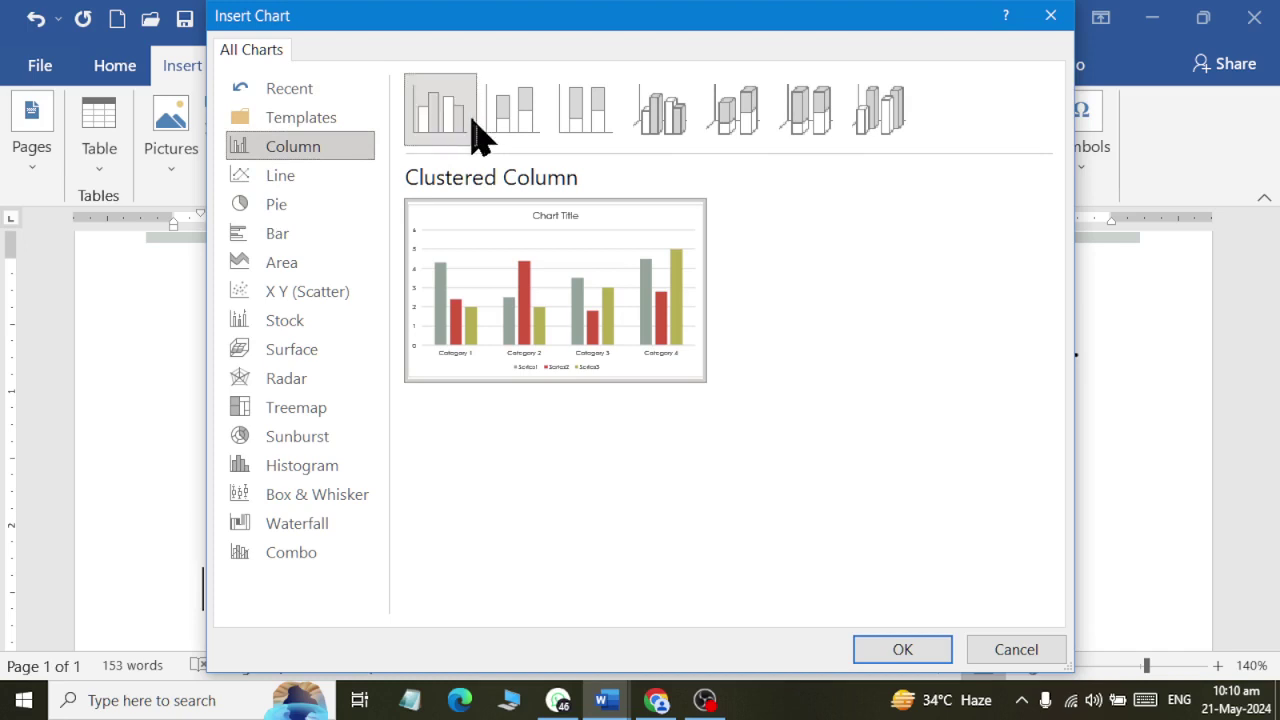
click(507, 133)
click(573, 134)
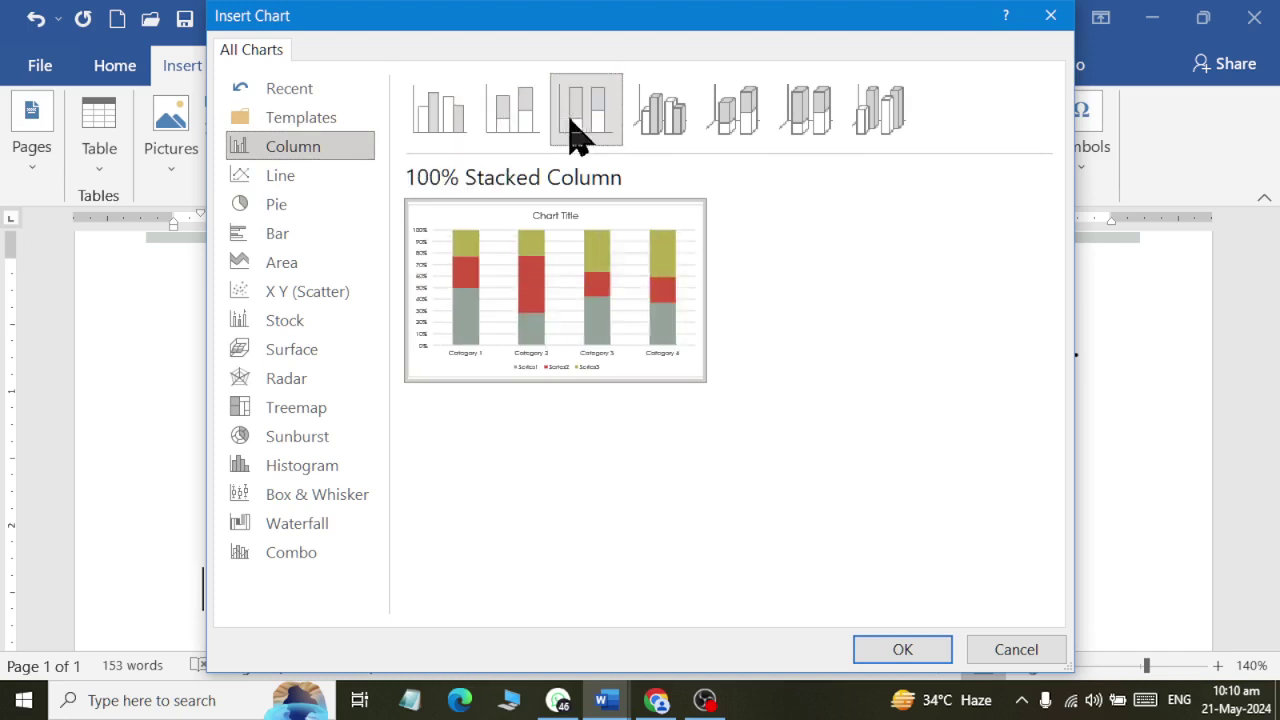
click(657, 129)
click(751, 134)
click(806, 130)
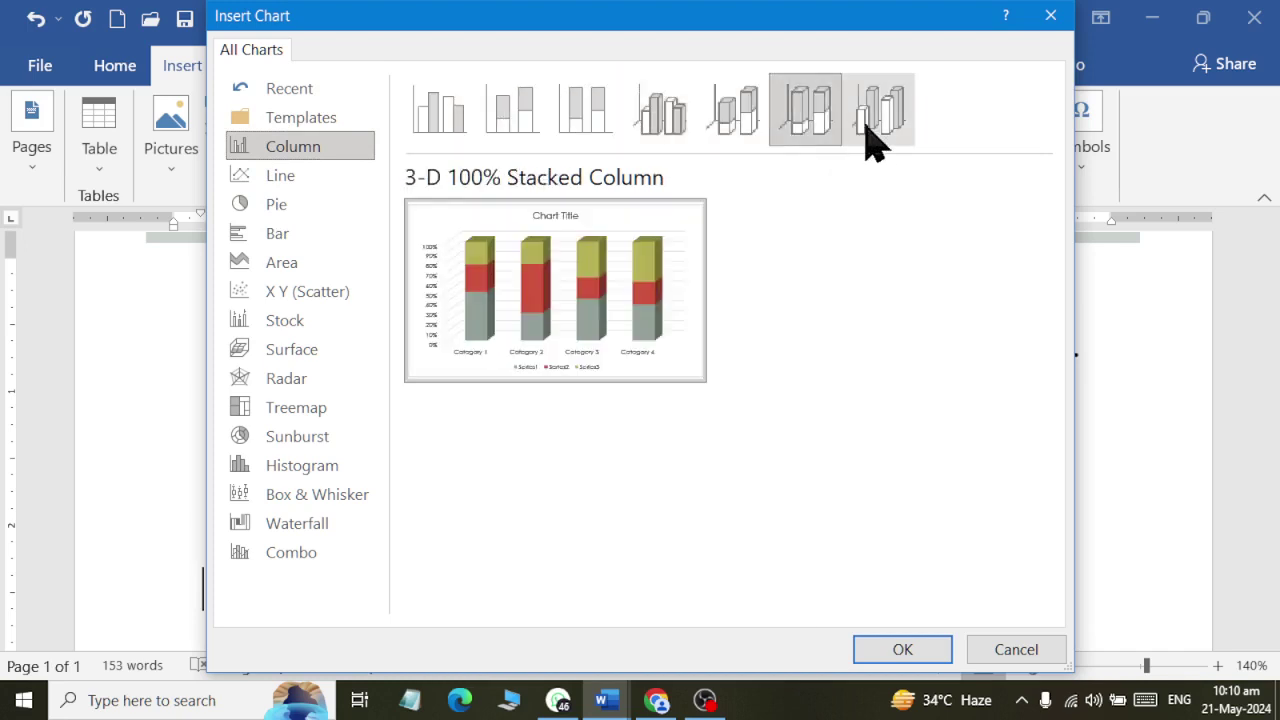
click(888, 127)
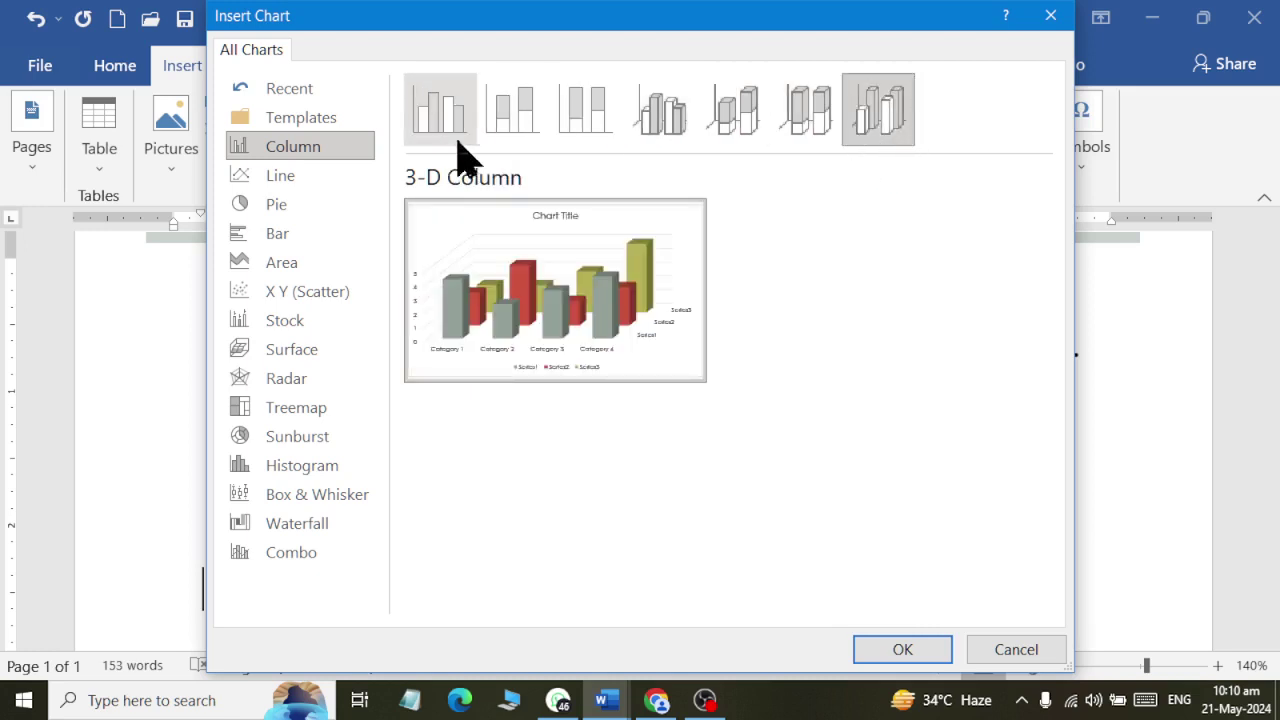
click(422, 136)
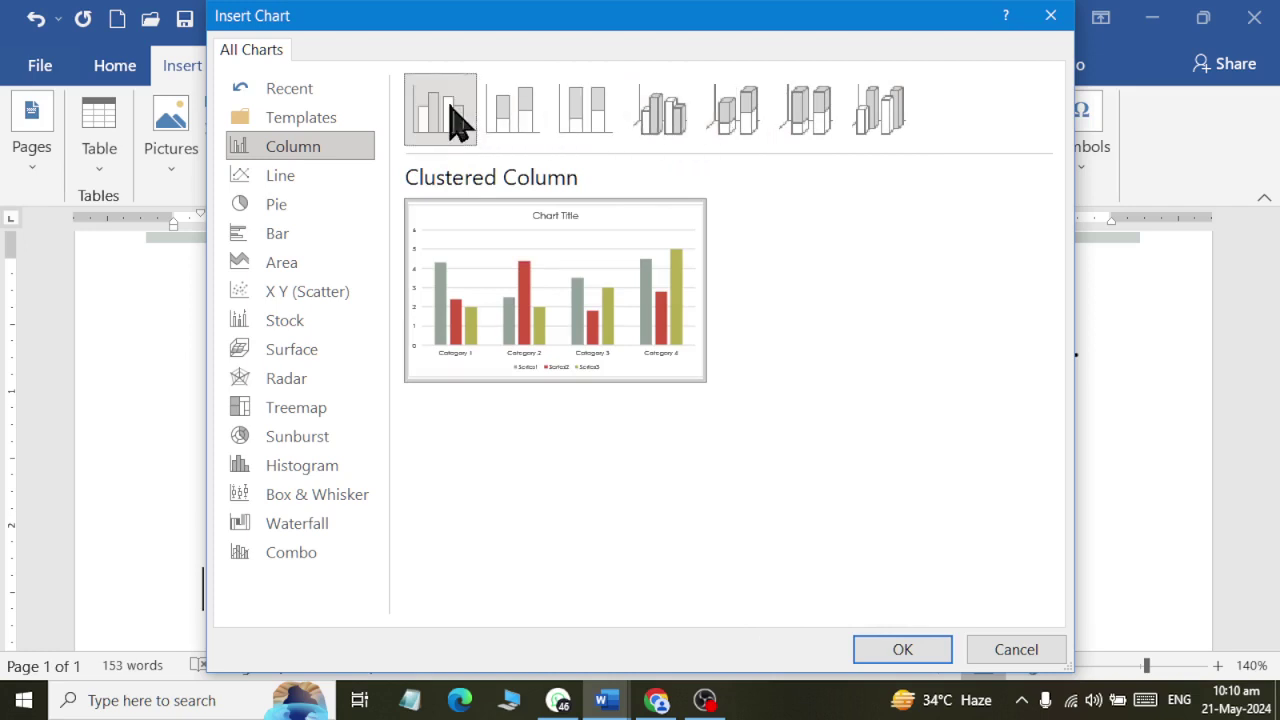
click(903, 650)
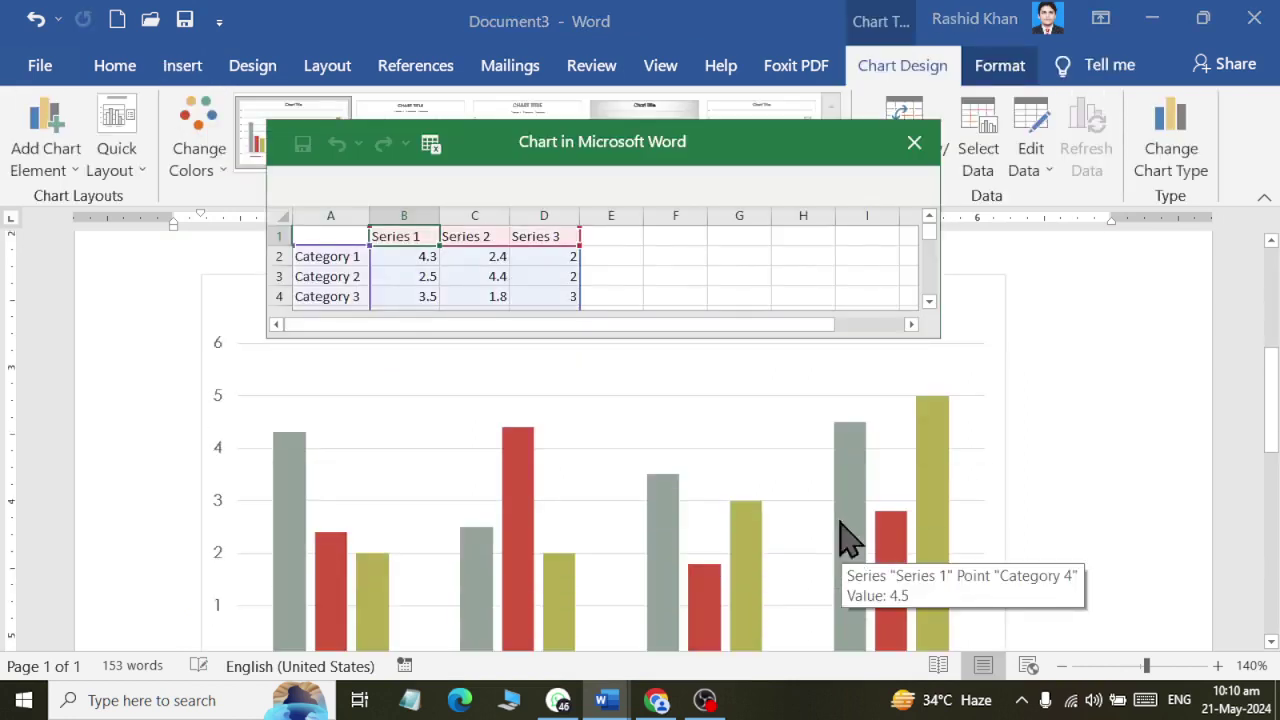
Close the 'Chart in Microsoft Word' data sheet and scroll to view the inserted chart
click(914, 142)
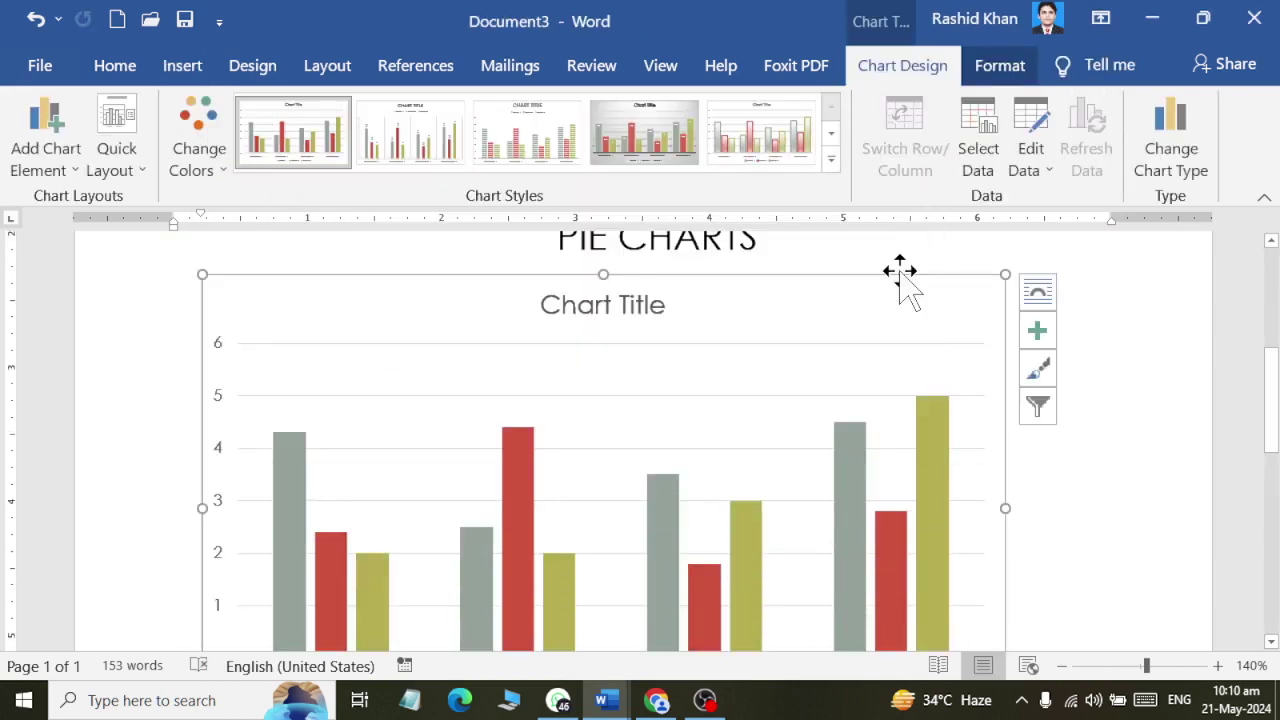
scroll(900, 280, up, 1)
scroll(900, 280, down, 2)
scroll(900, 280, up, 1)
scroll(900, 280, down, 1)
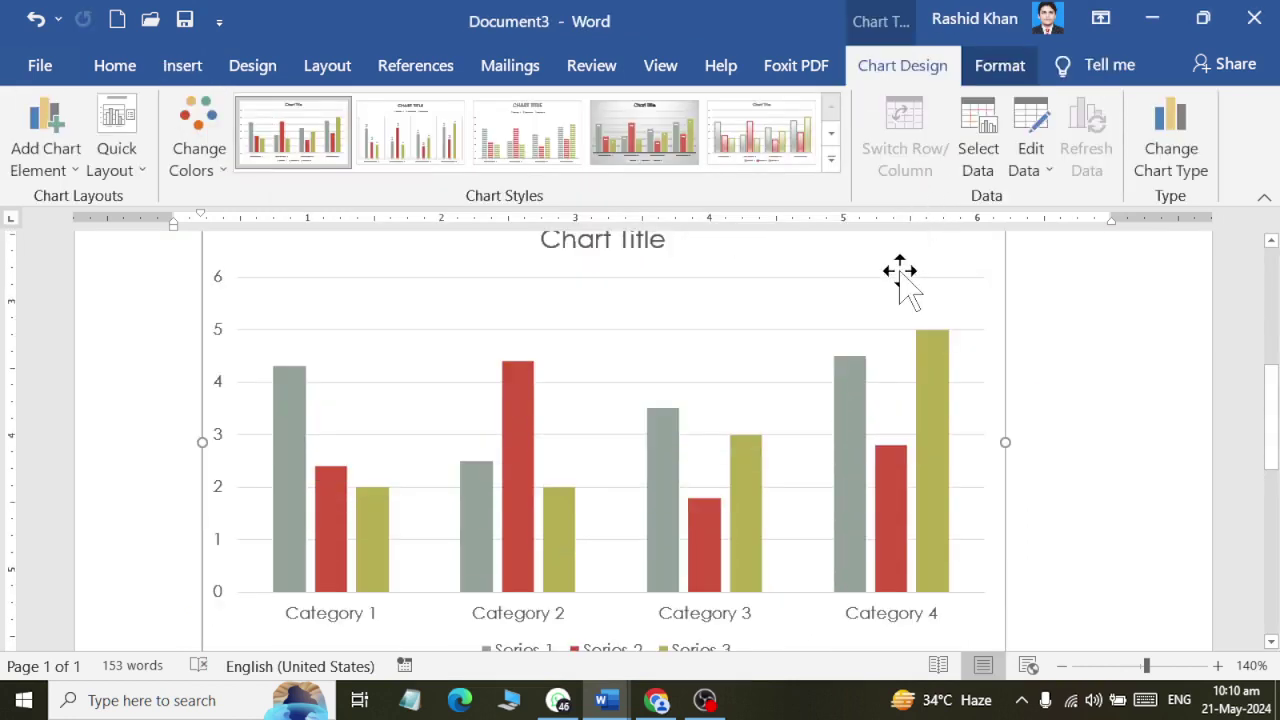
ctrl+scroll(900, 280, down, 1)
ctrl+scroll(900, 280, down, 1)
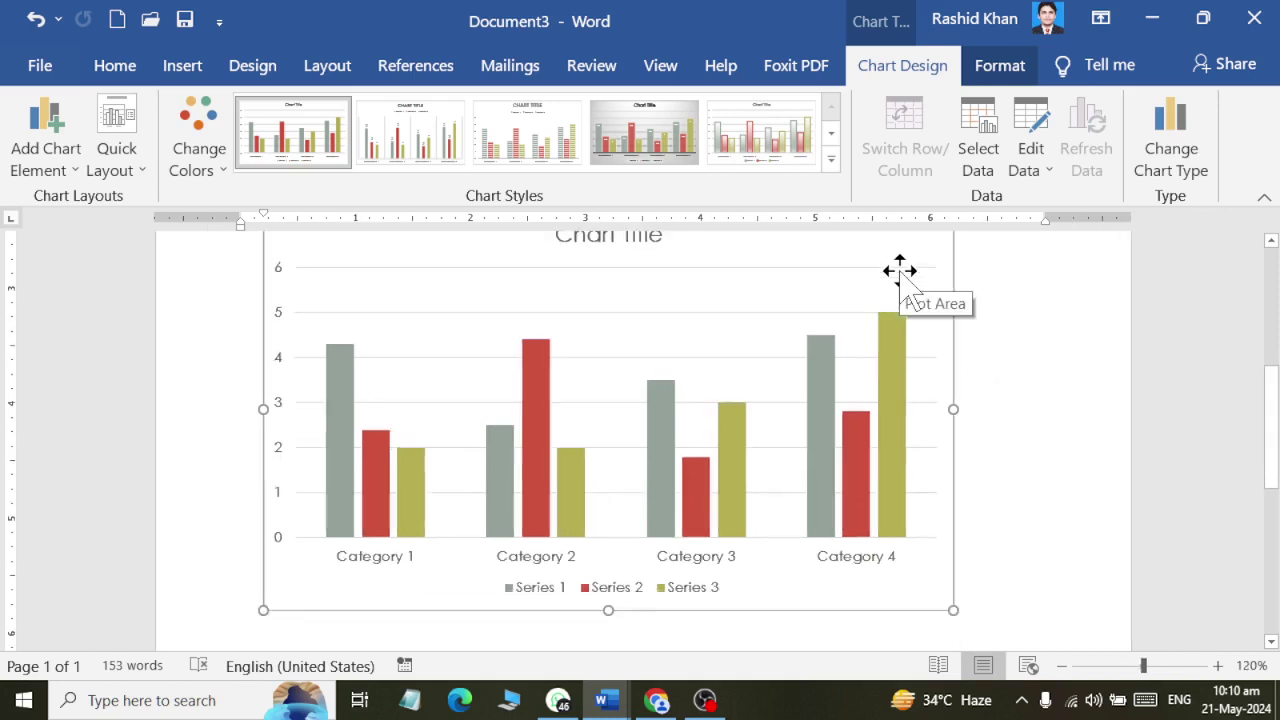
scroll(900, 275, up, 1)
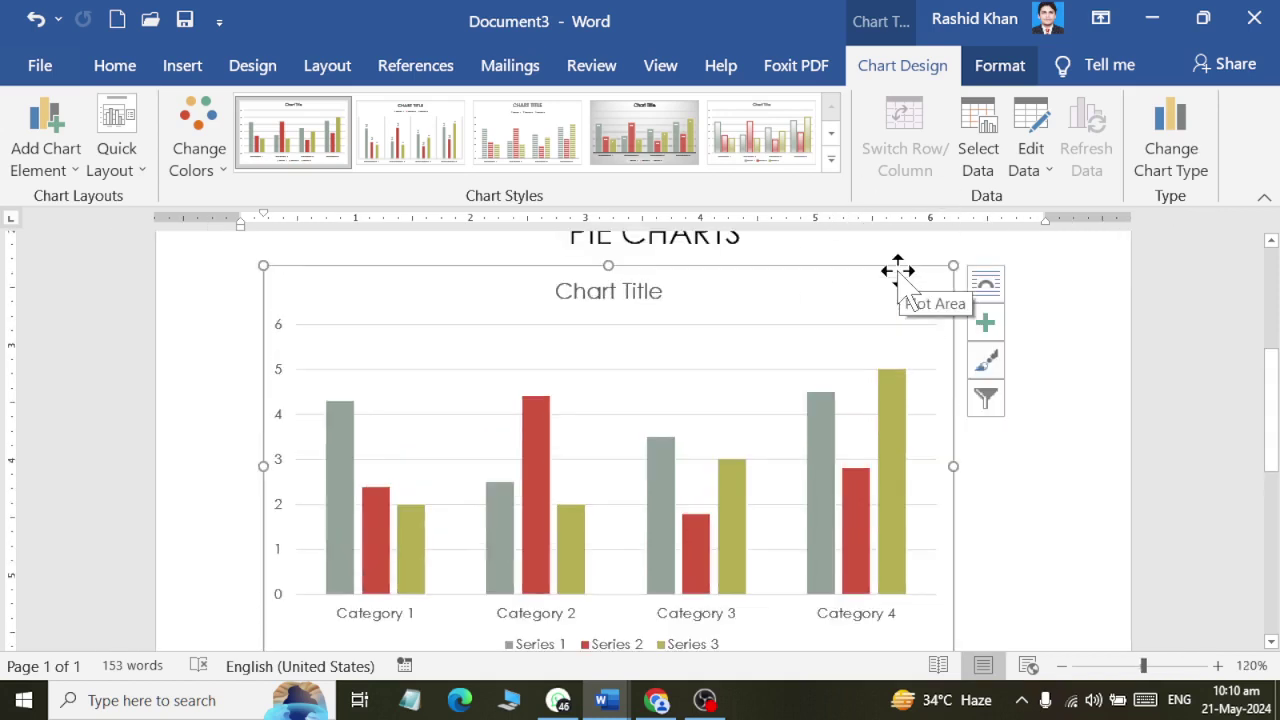
scroll(898, 270, down, 1)
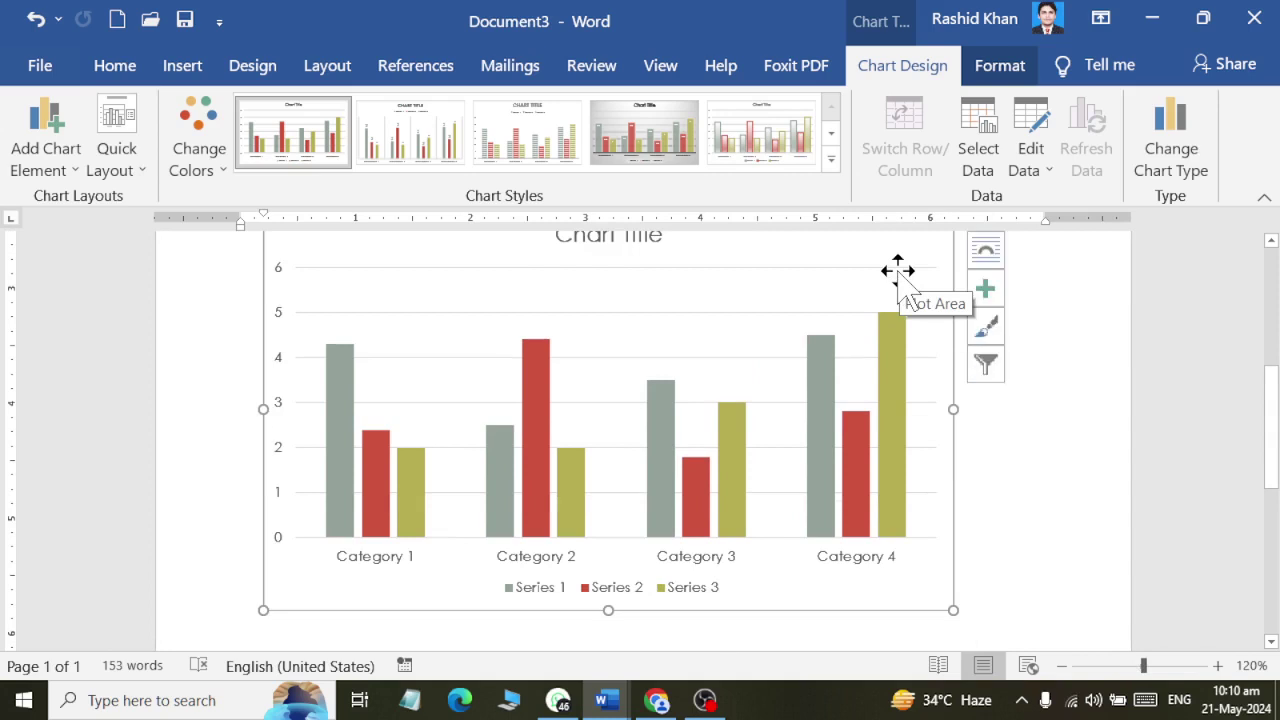
scroll(898, 272, up, 1)
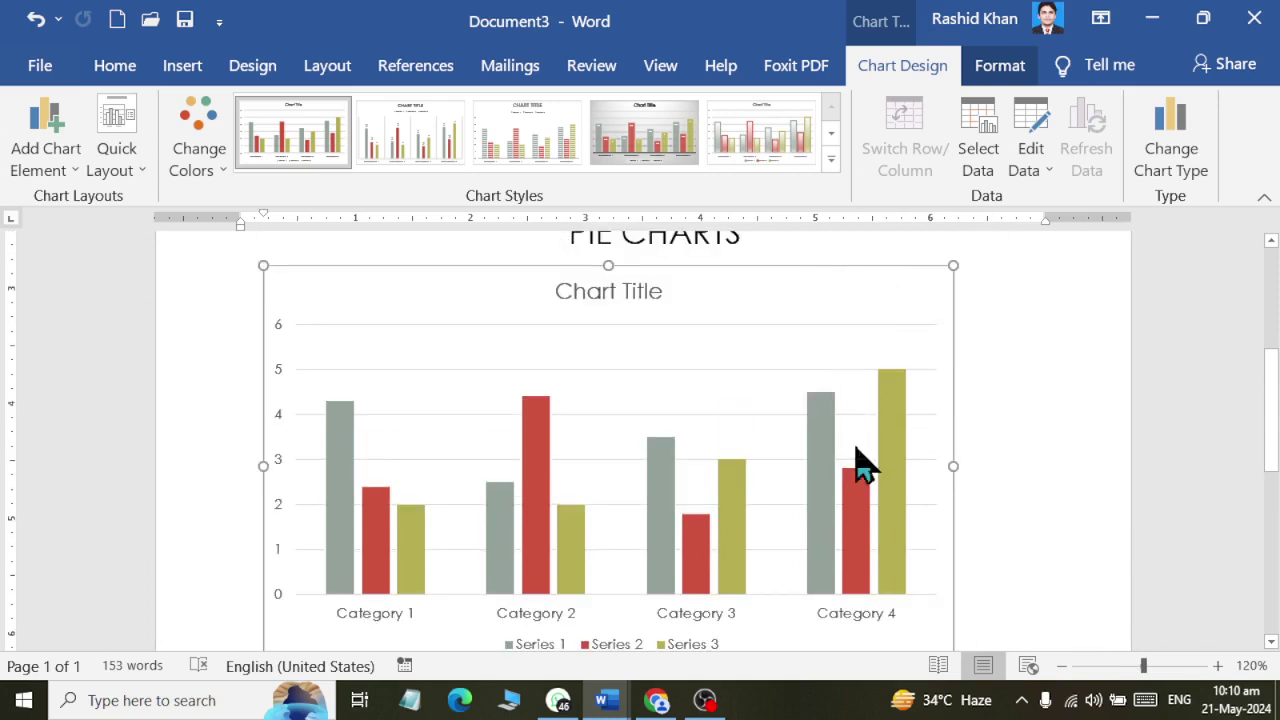
scroll(865, 462, down, 1)
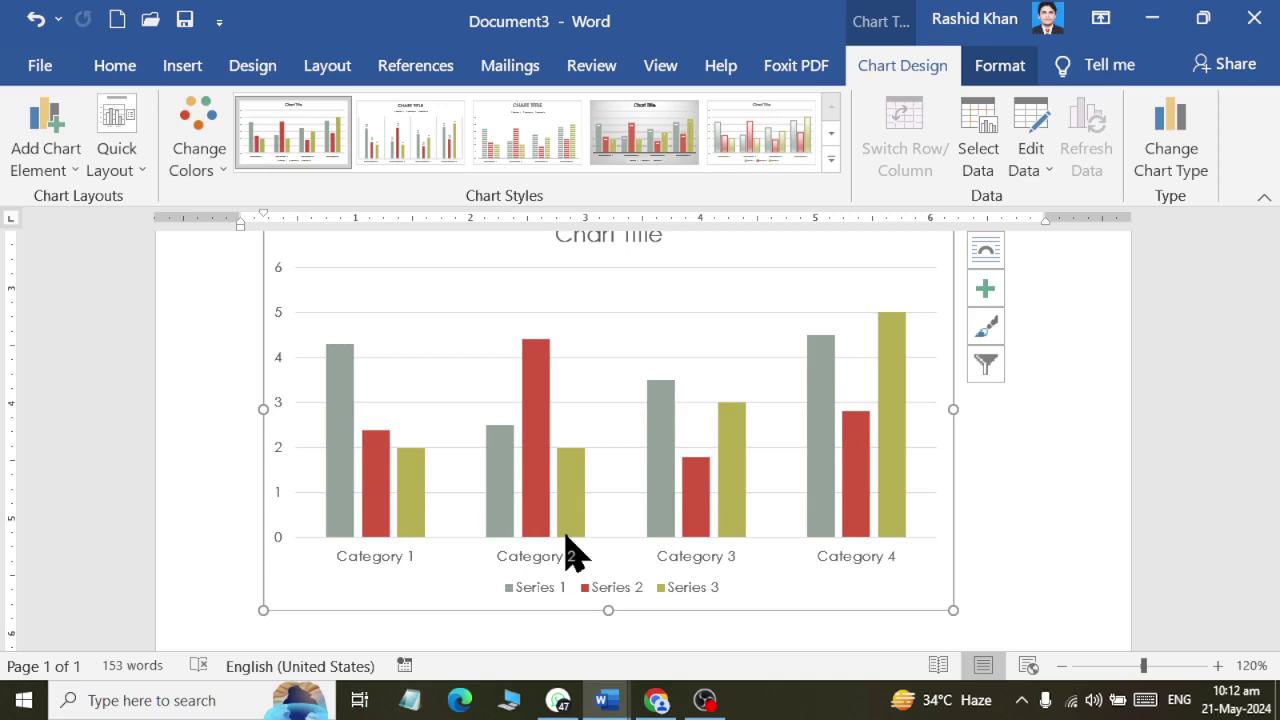
Reselect the chart and browse the Chart Design, Format, Design and Layout options
click(1011, 423)
scroll(983, 523, up, 2)
click(834, 334)
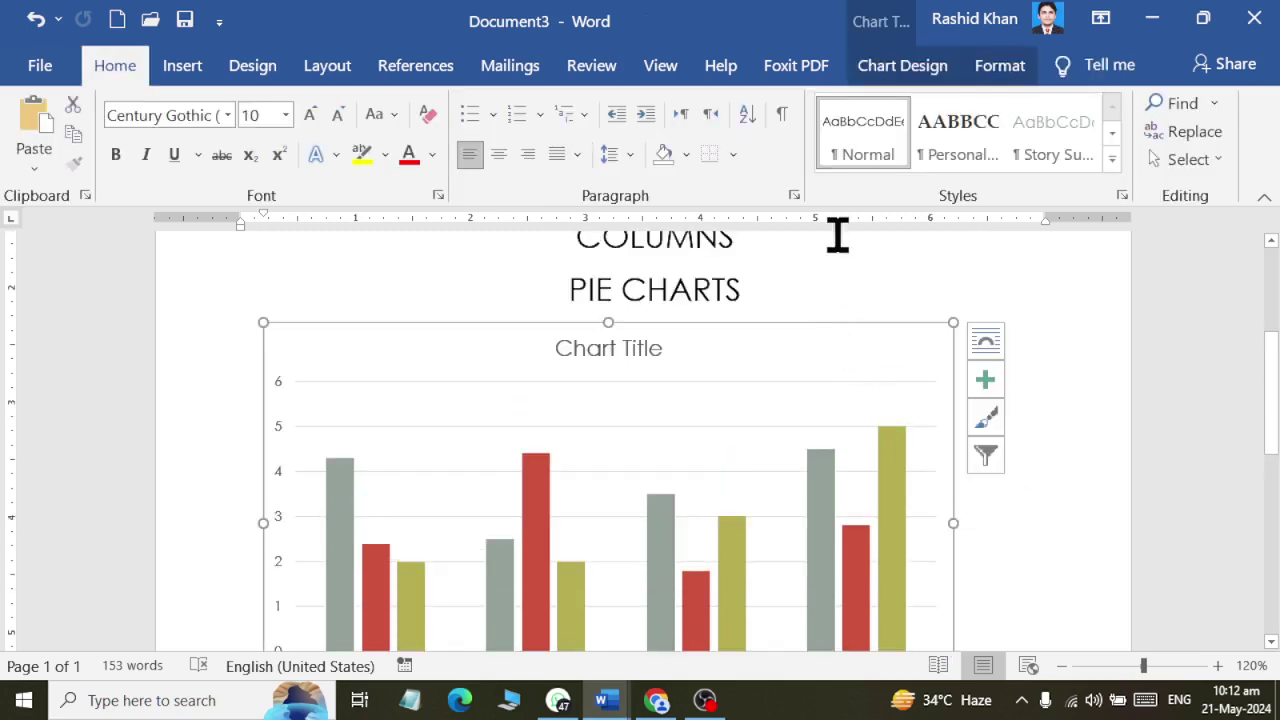
click(918, 72)
click(998, 80)
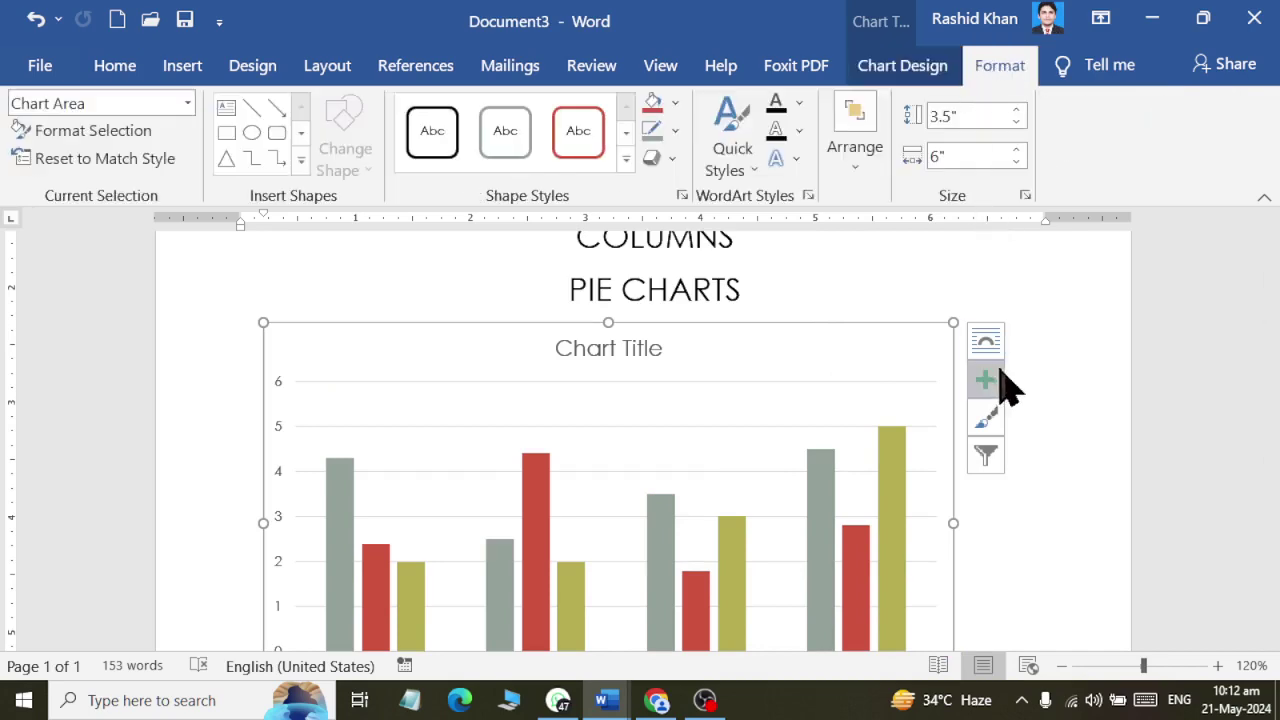
scroll(1000, 386, down, 2)
click(1037, 351)
click(245, 74)
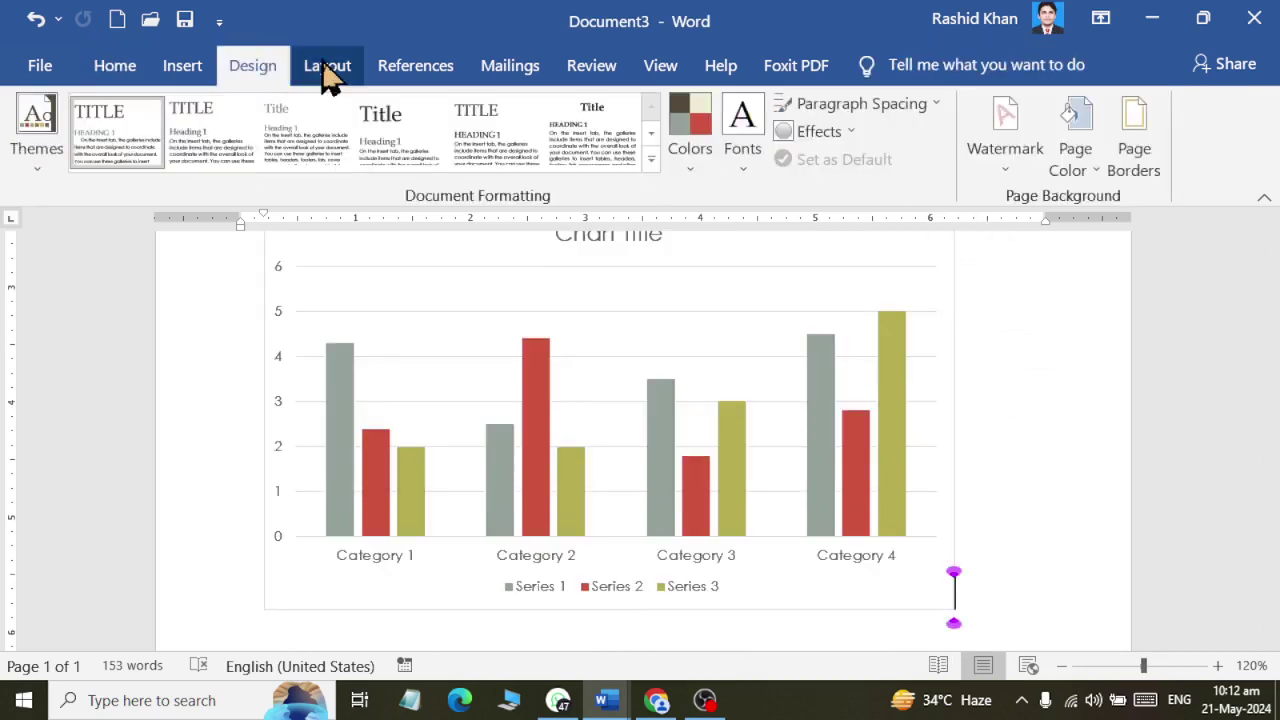
click(326, 72)
click(277, 72)
click(300, 70)
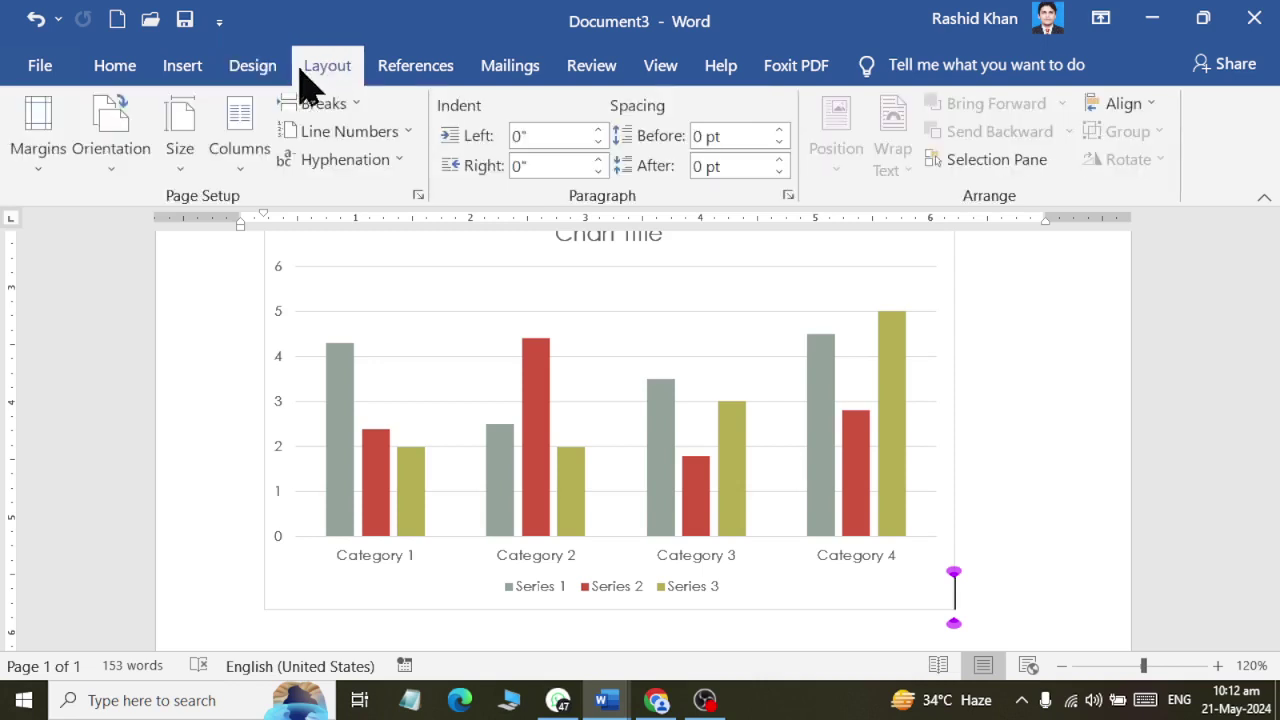
click(285, 72)
With the chart selected, preview the Chart Styles gallery, then open the Edit Data choices
click(853, 290)
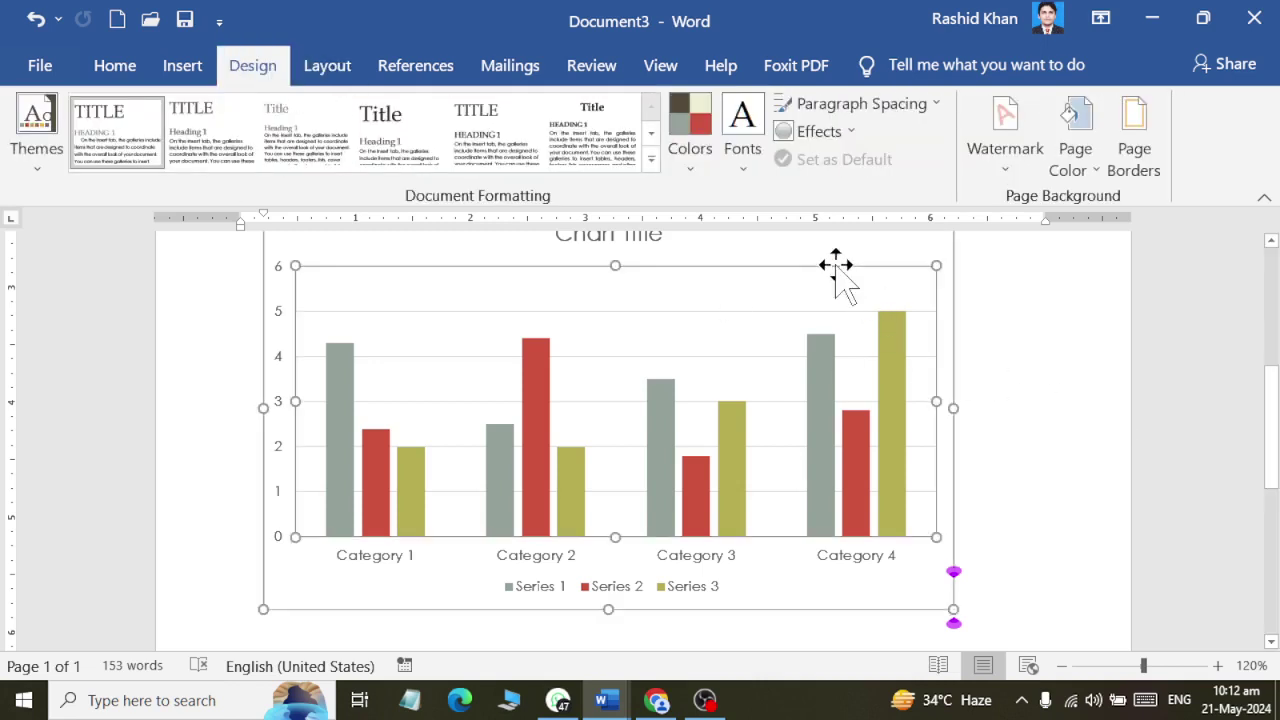
scroll(849, 246, up, 1)
click(902, 66)
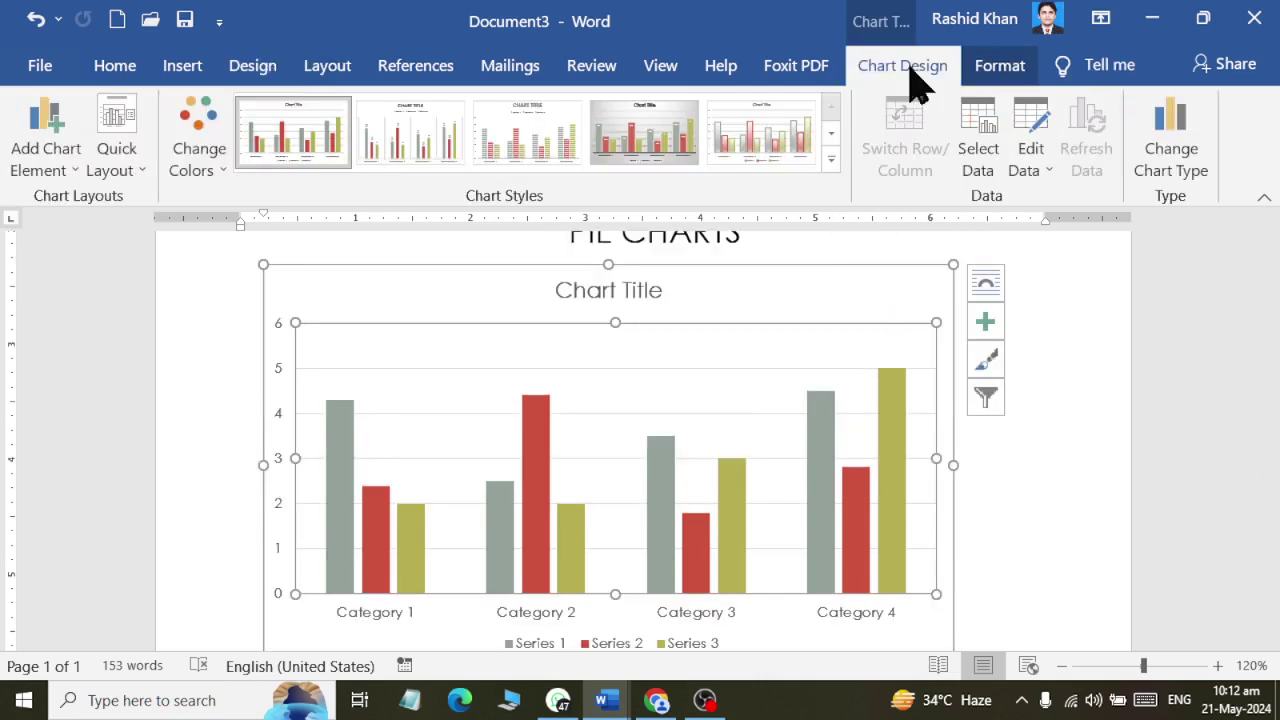
click(1014, 76)
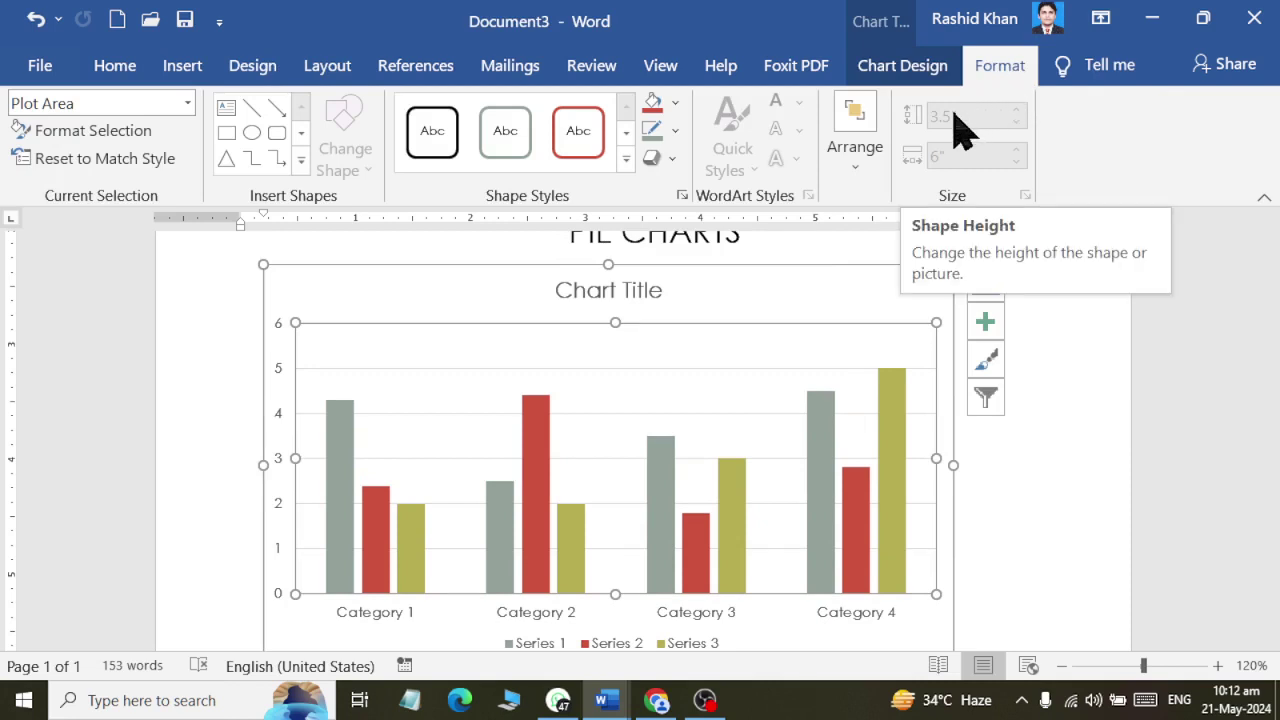
click(905, 68)
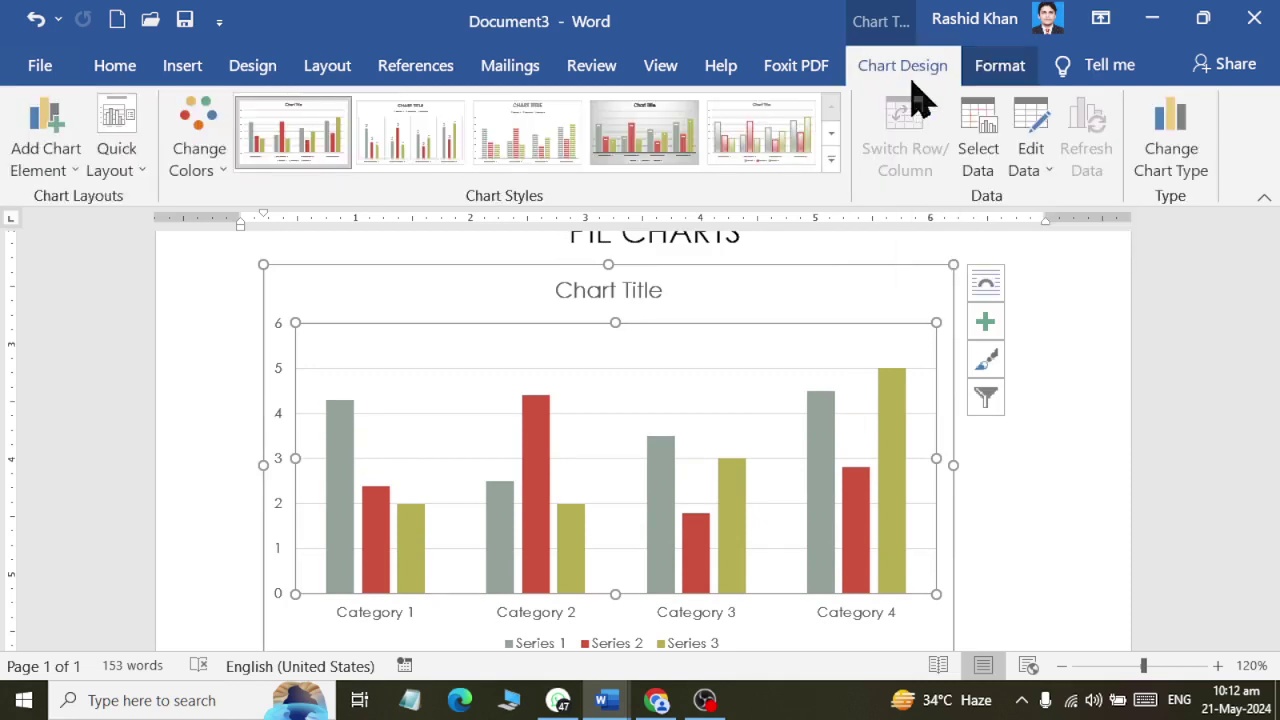
click(832, 160)
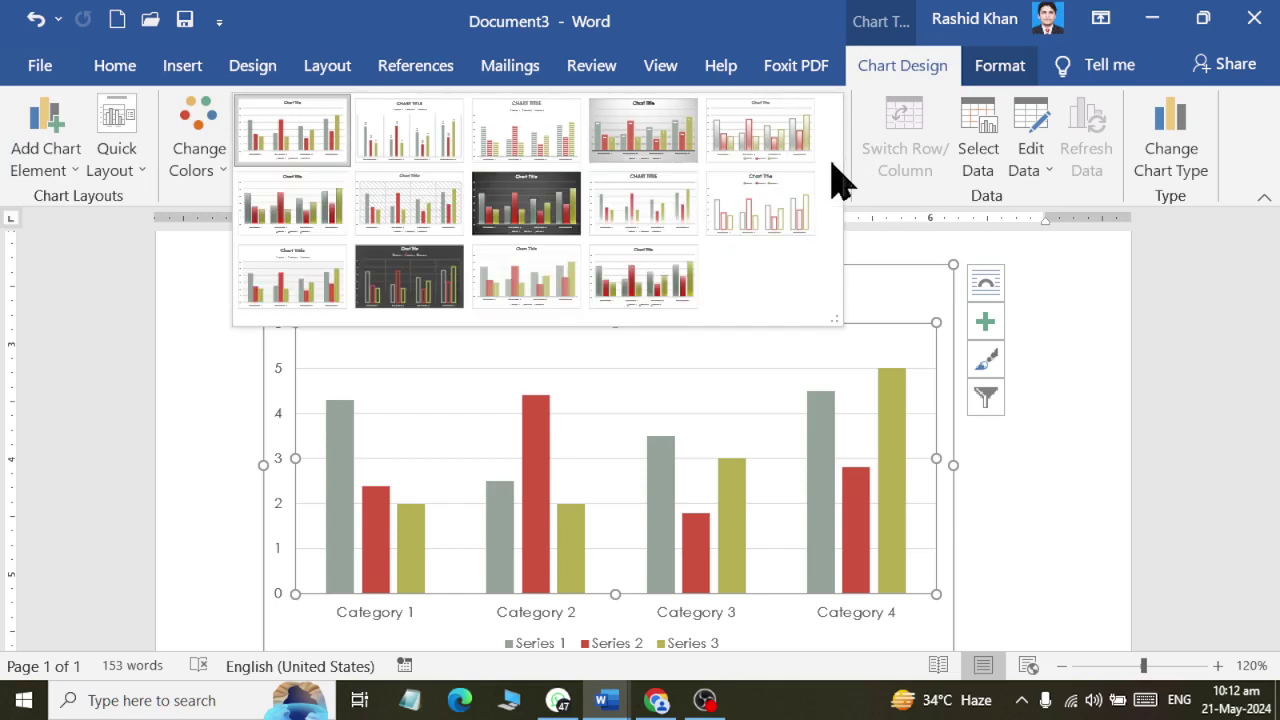
click(840, 40)
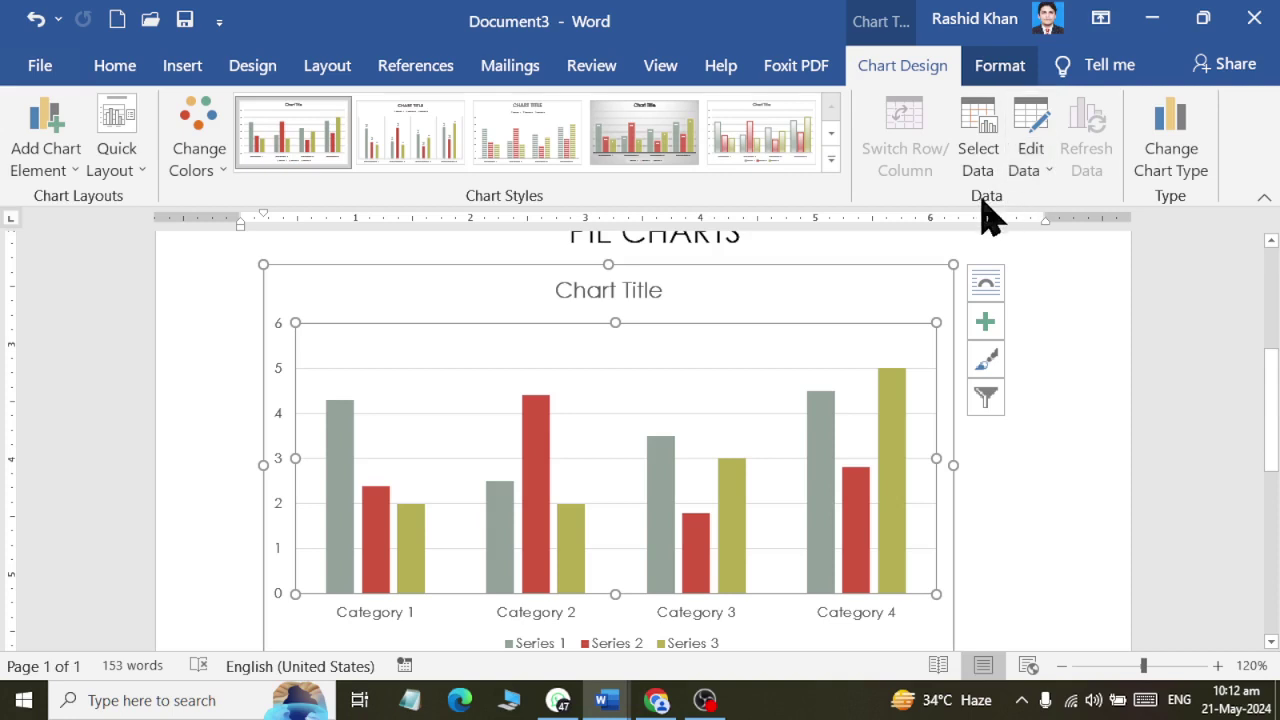
click(1043, 170)
Open the chart data sheet, enlarge it, and enter the five student names in column A
click(1051, 204)
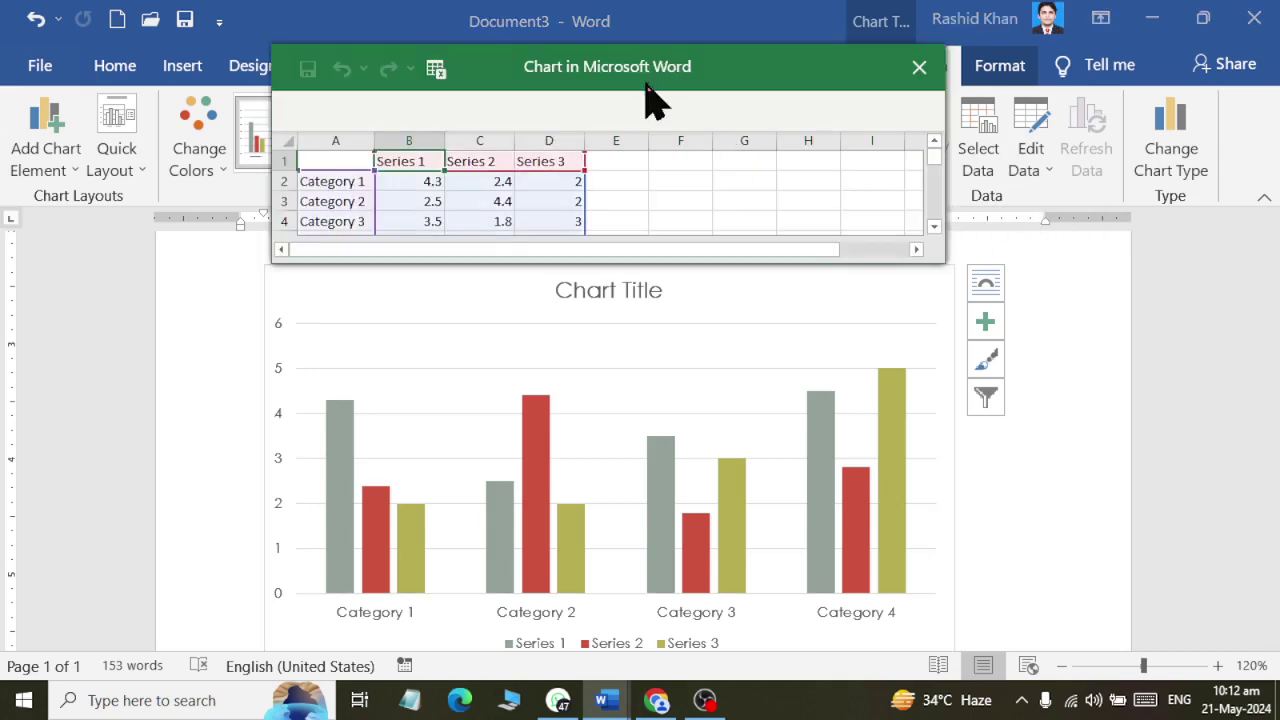
drag(637, 75, 637, 198)
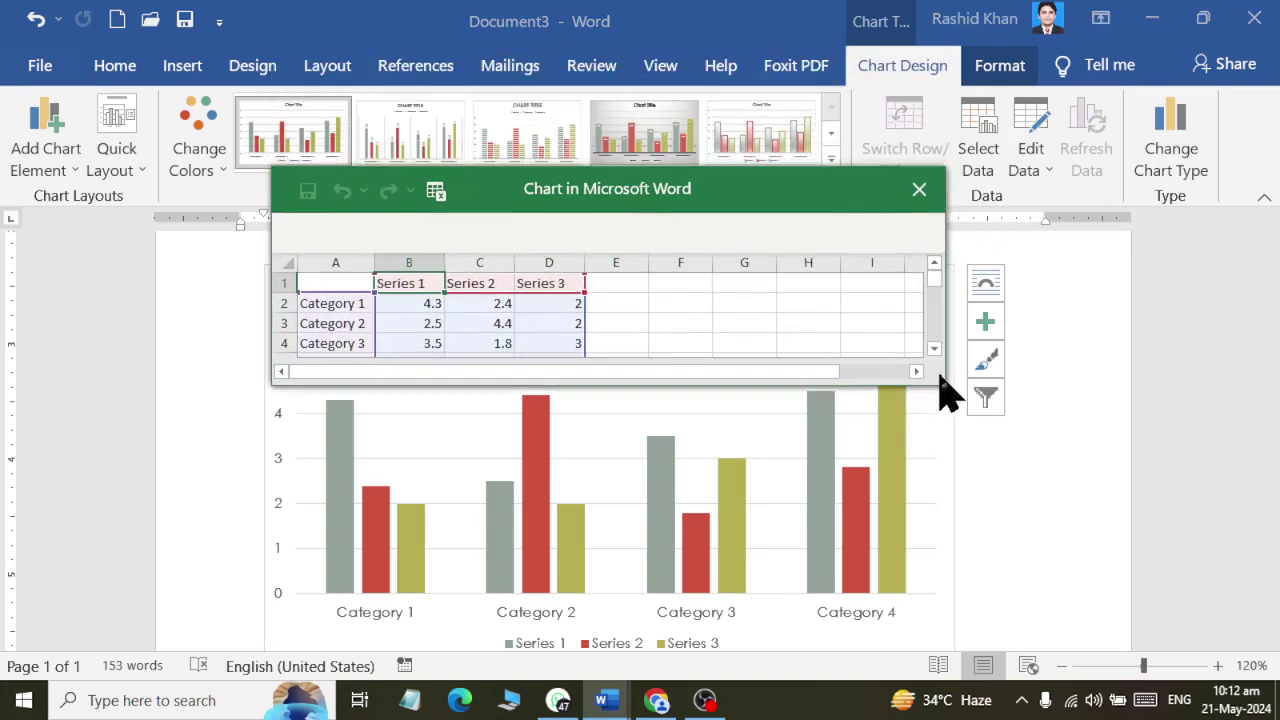
drag(944, 387, 1029, 457)
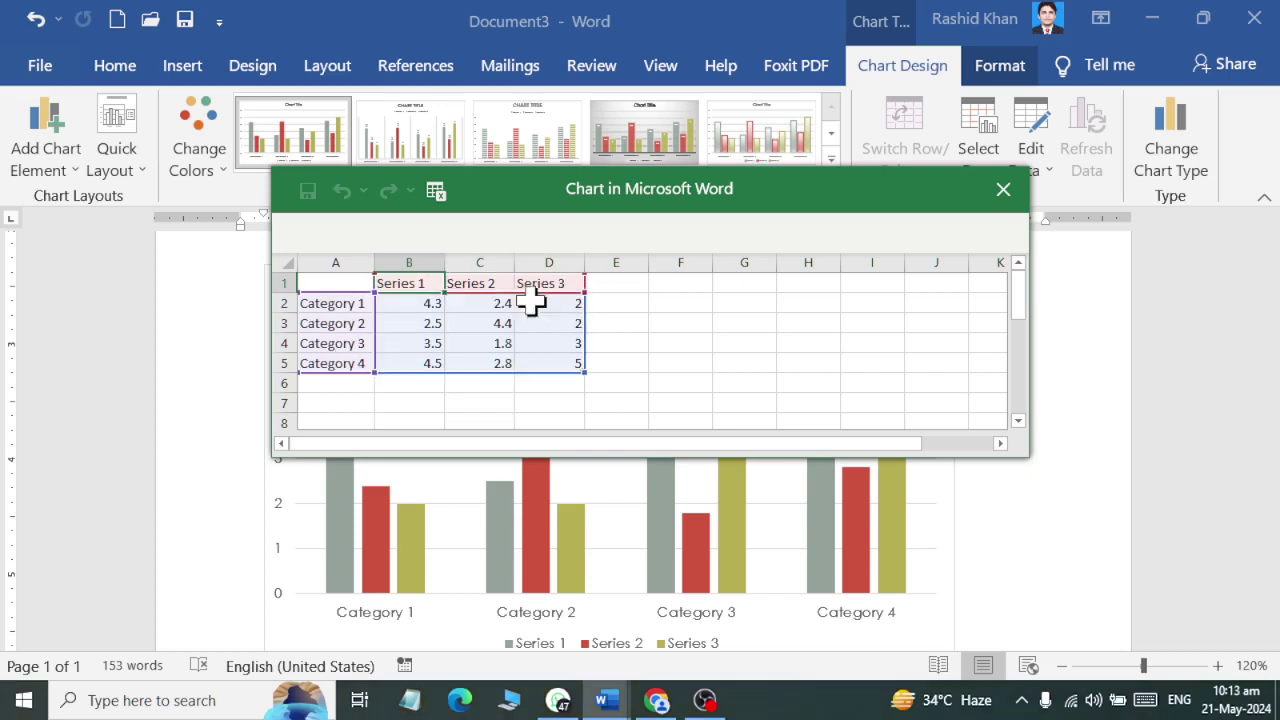
click(348, 302)
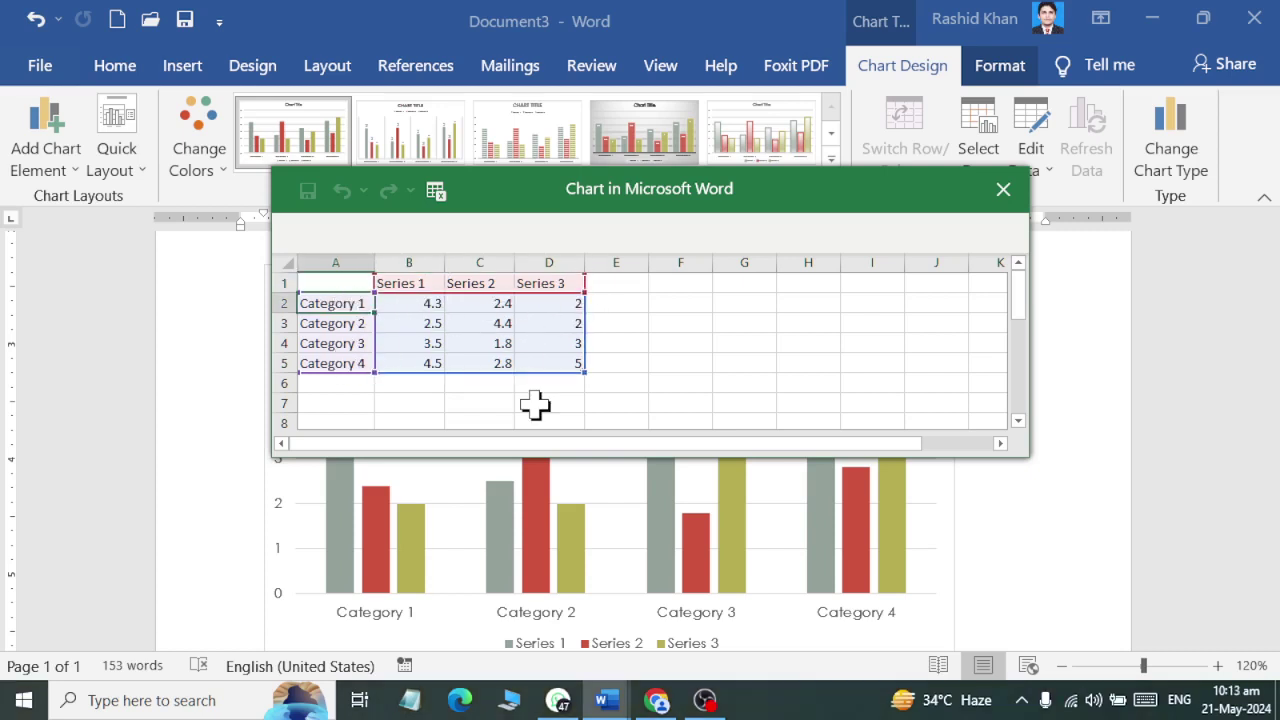
text(Nisha)
key(Return)
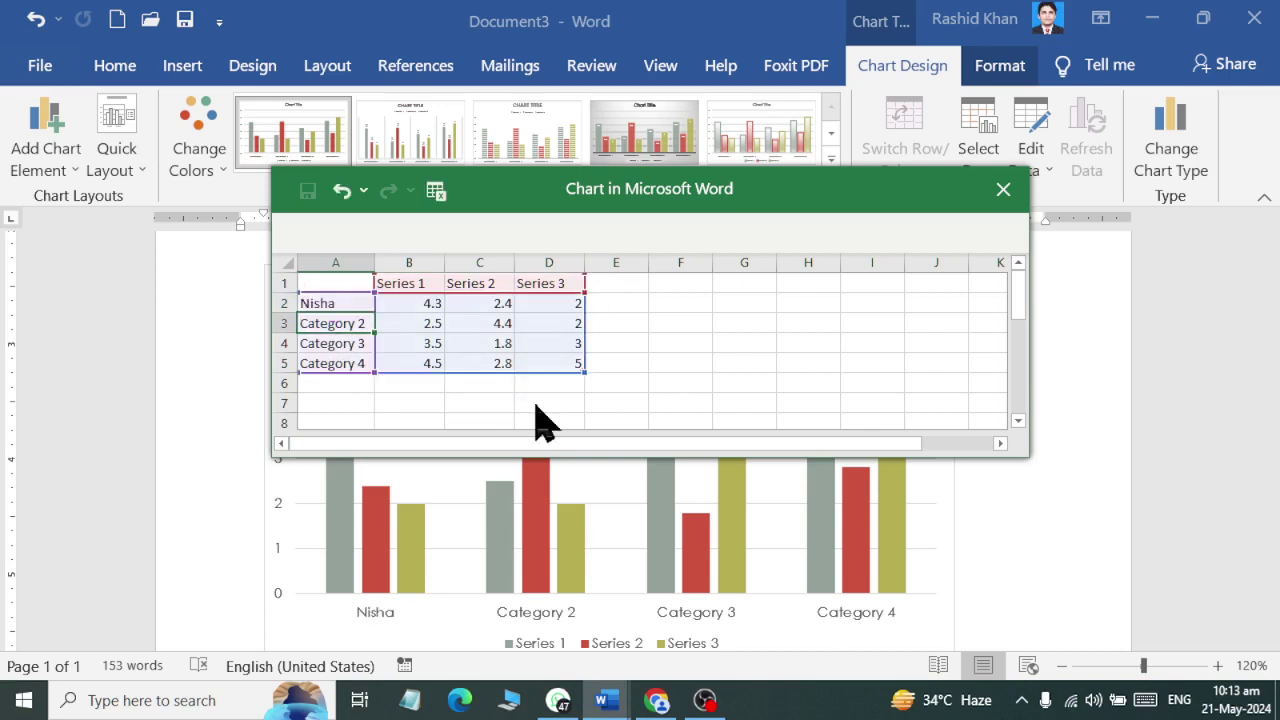
text(Murk)
key(Return)
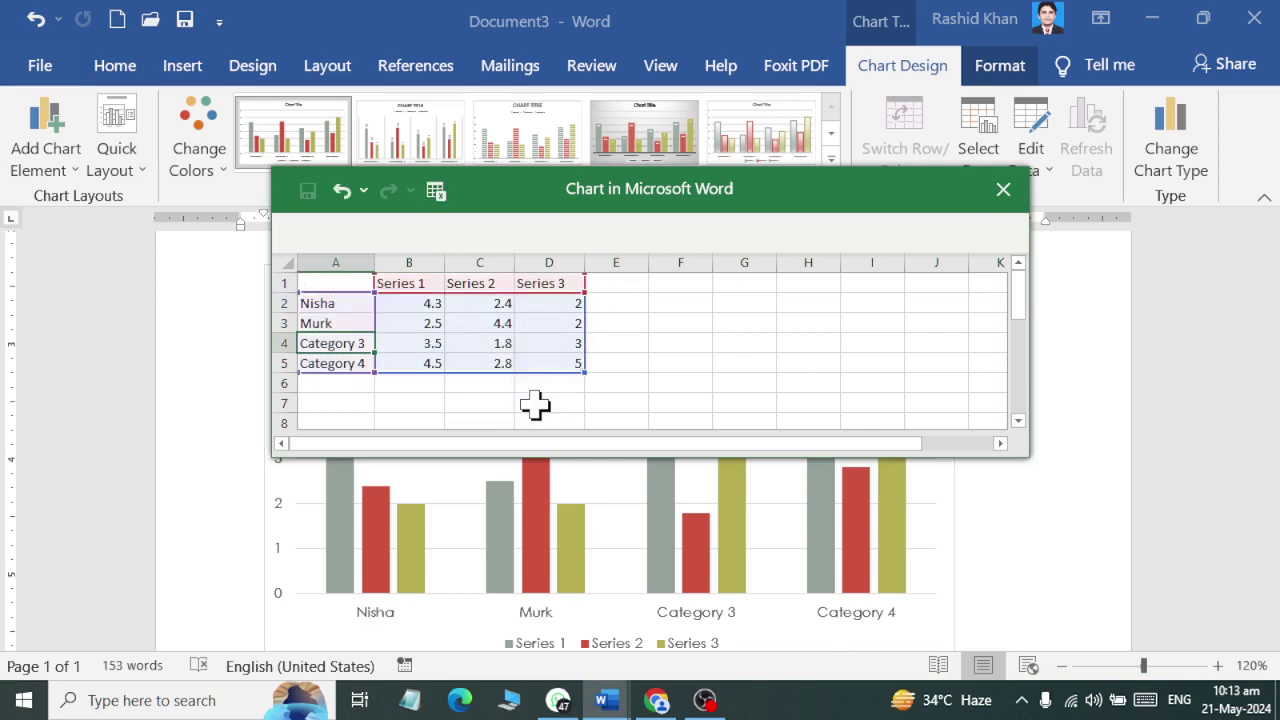
text(Simran)
key(Return)
text(Kr)
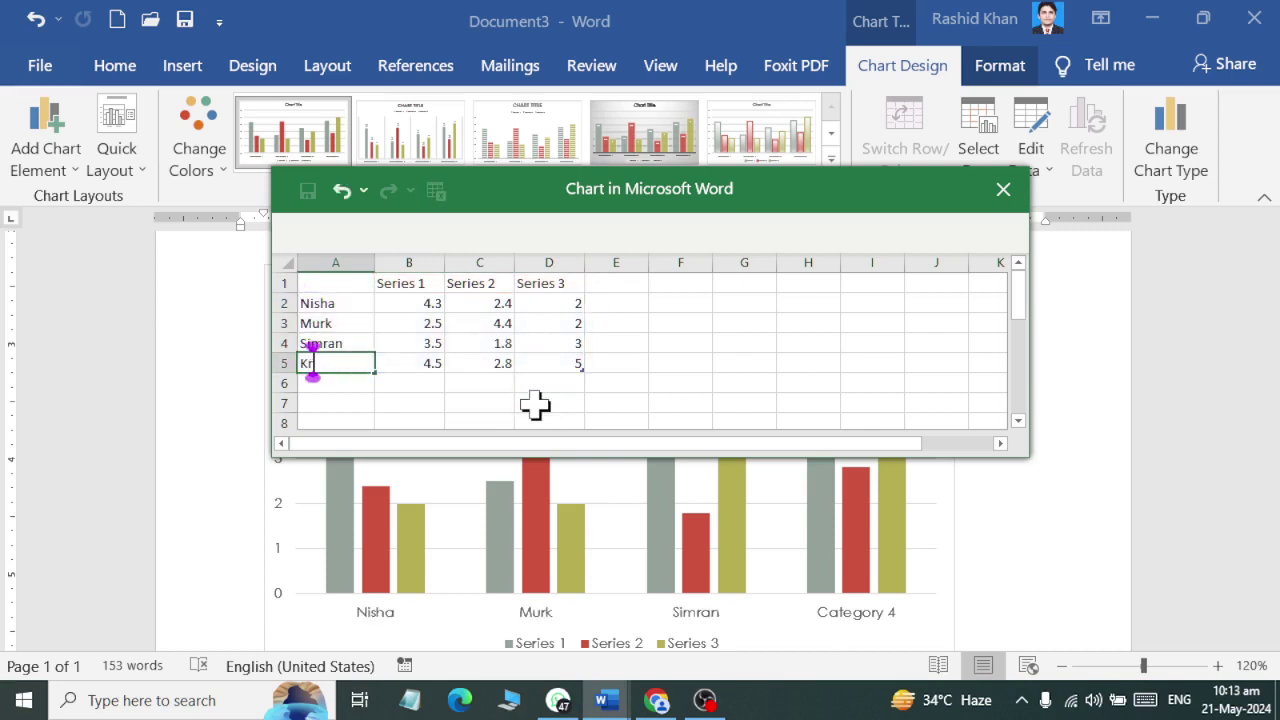
text(ishna)
key(Return)
text(Shaz)
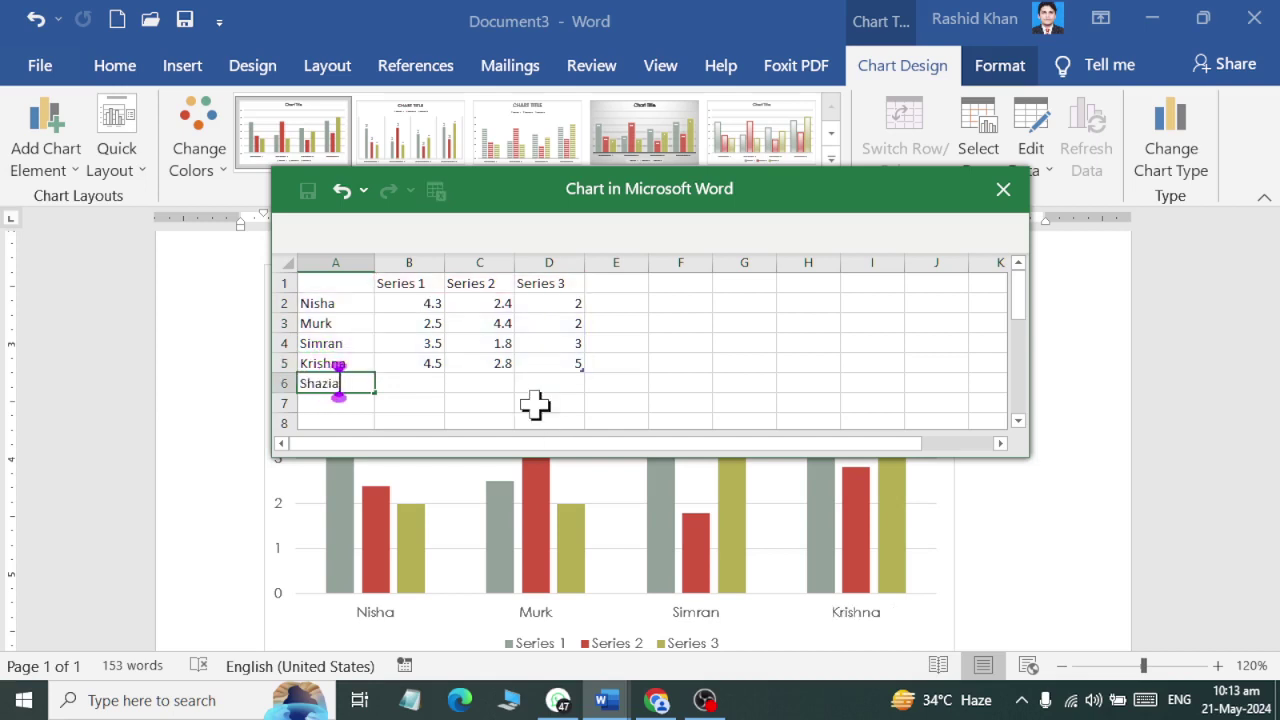
key(Return)
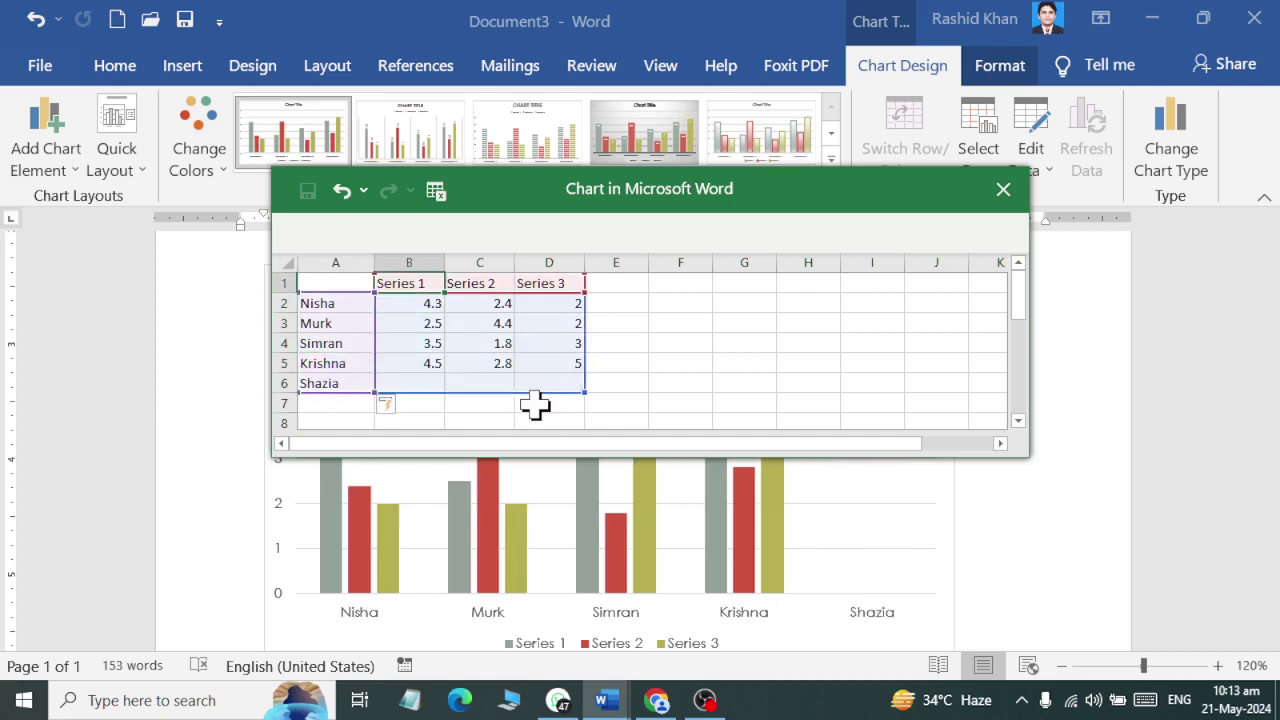
Name the series headers English, Math, Physics, Chemistry, Biology and Sindhi
click(408, 283)
text(English)
key(Tab)
text(Math)
key(Tab)
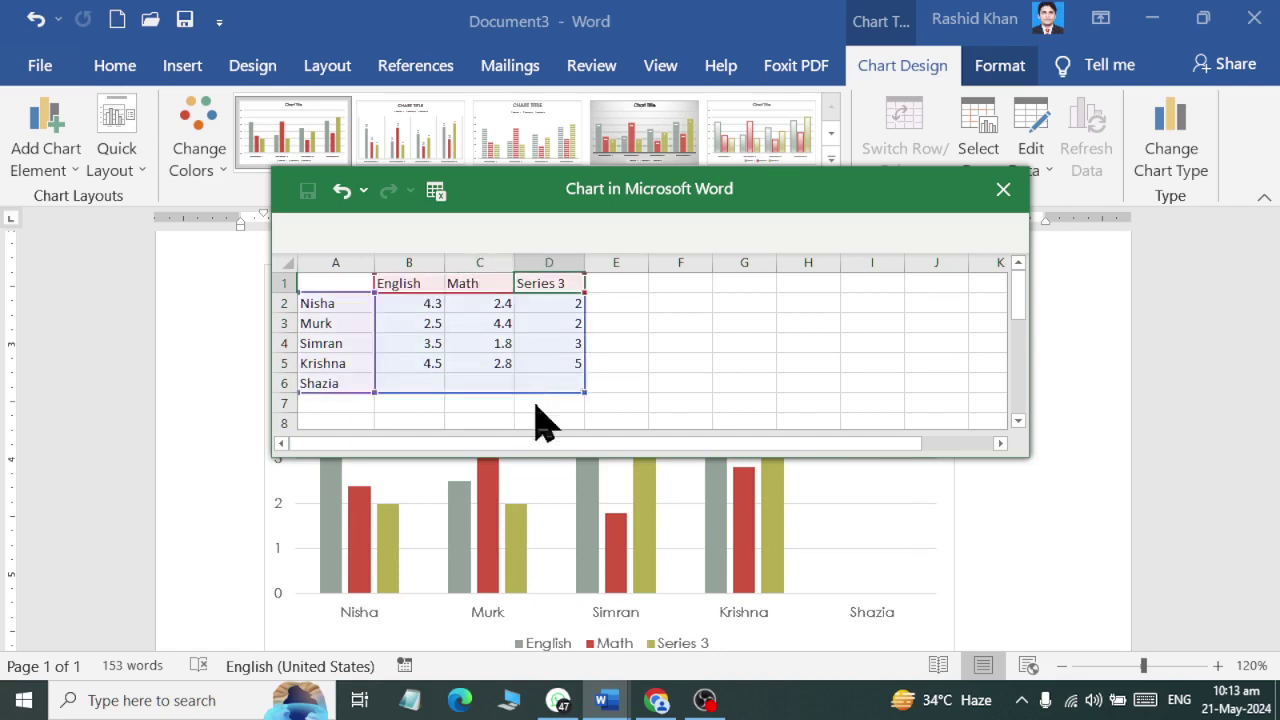
text(Physics)
click(335, 303)
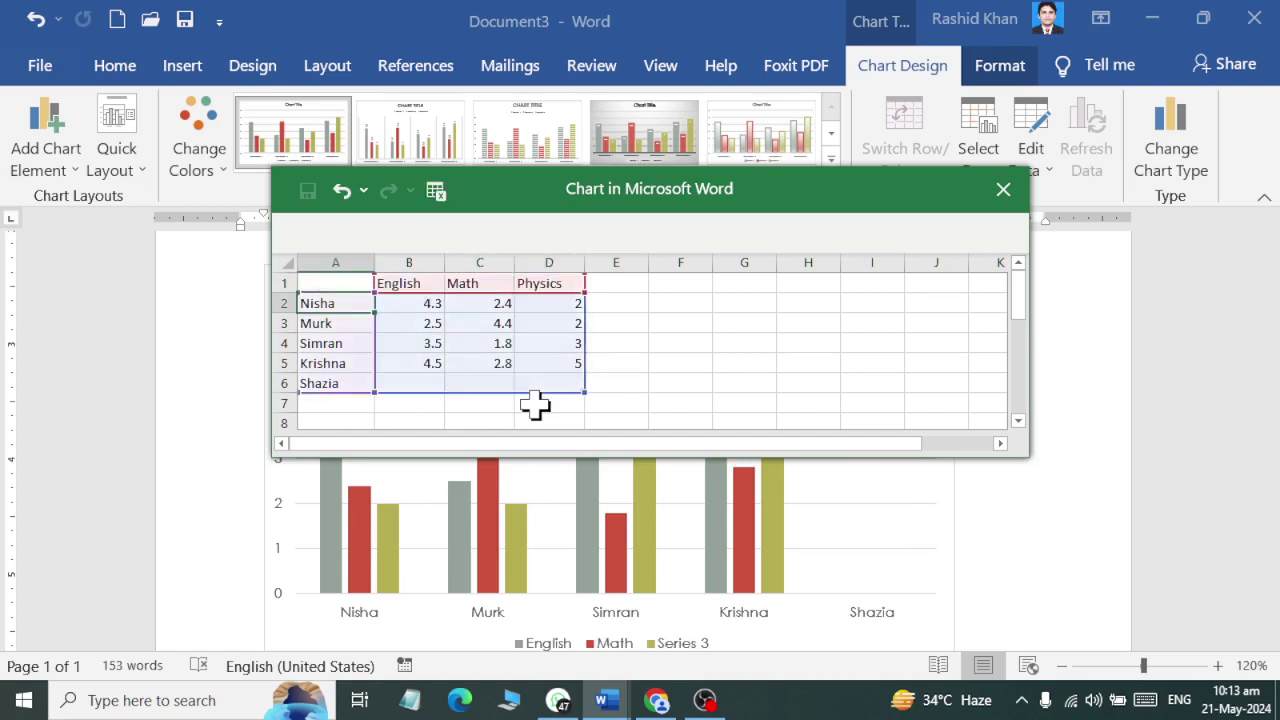
text(C)
click(615, 283)
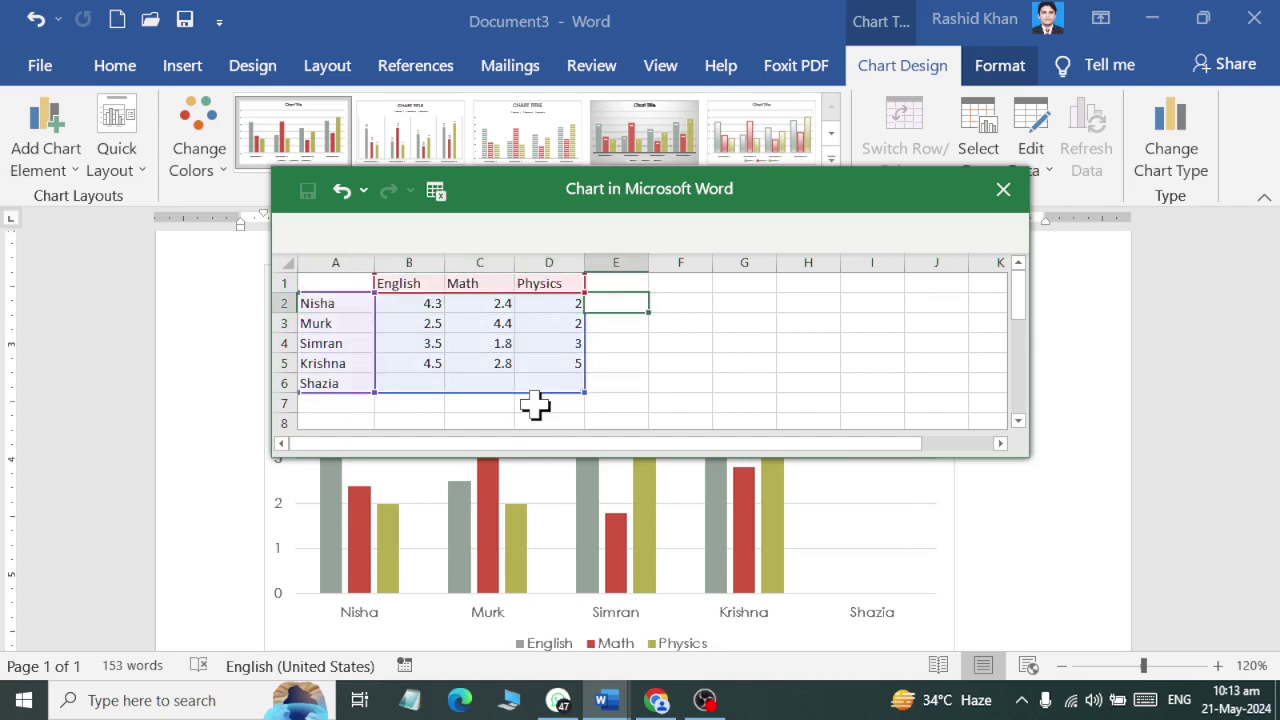
text(Chemistry)
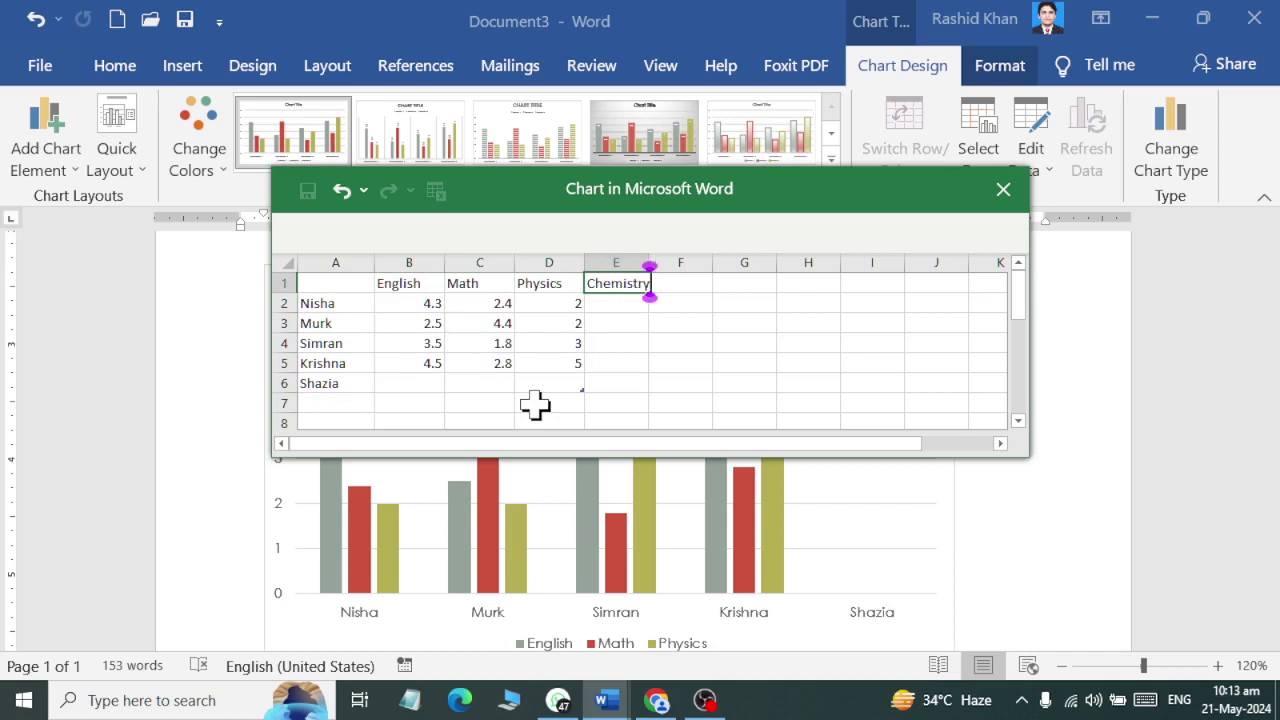
key(Tab)
text(Bi)
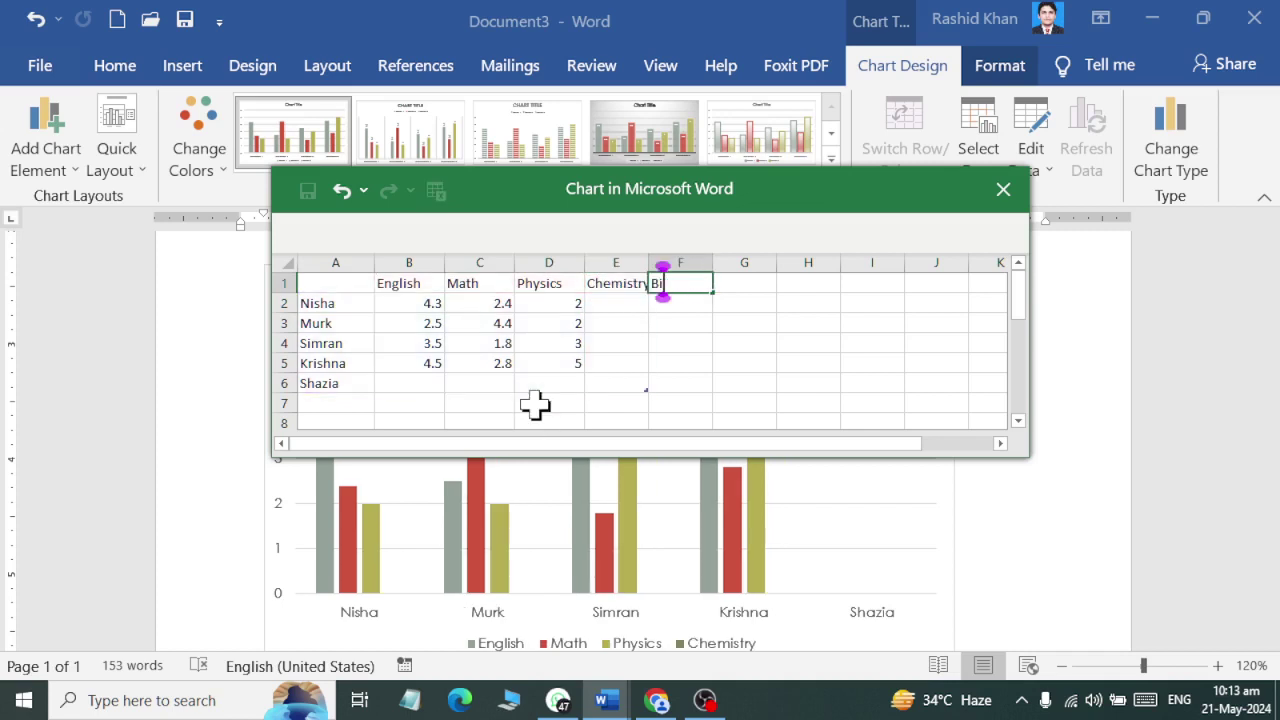
text(ology)
key(Tab)
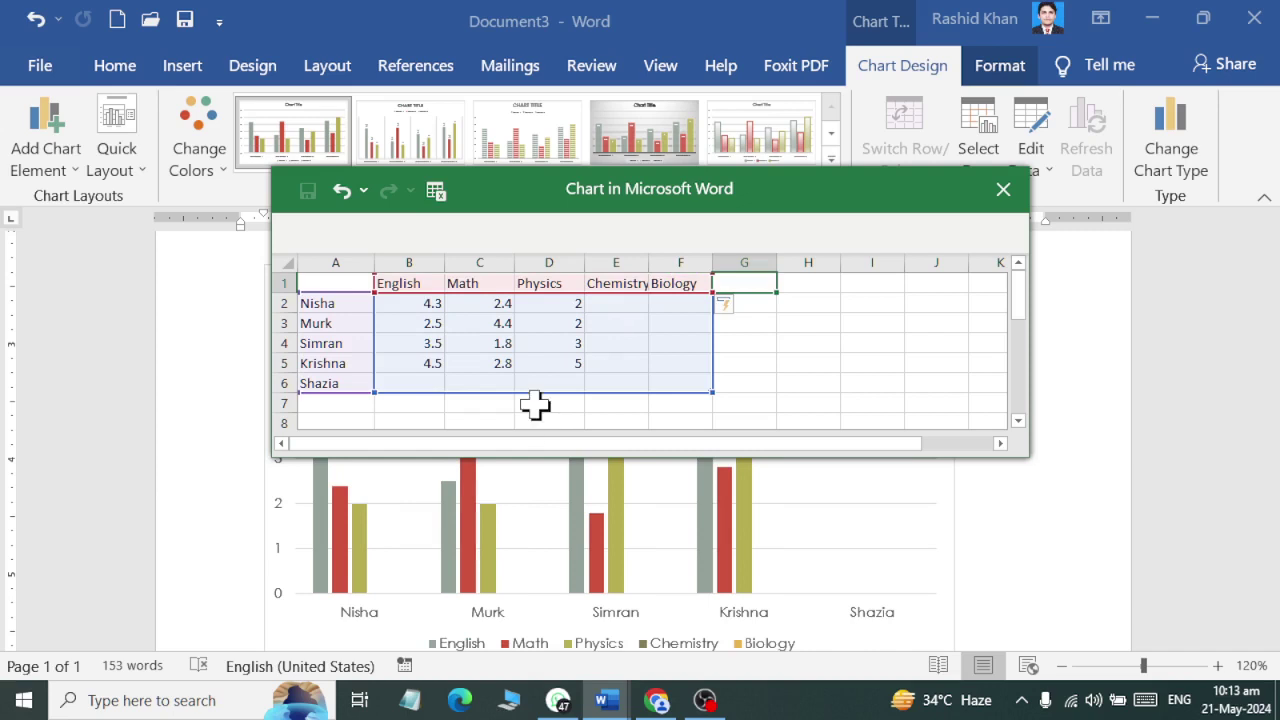
text(Sindhi)
key(Tab)
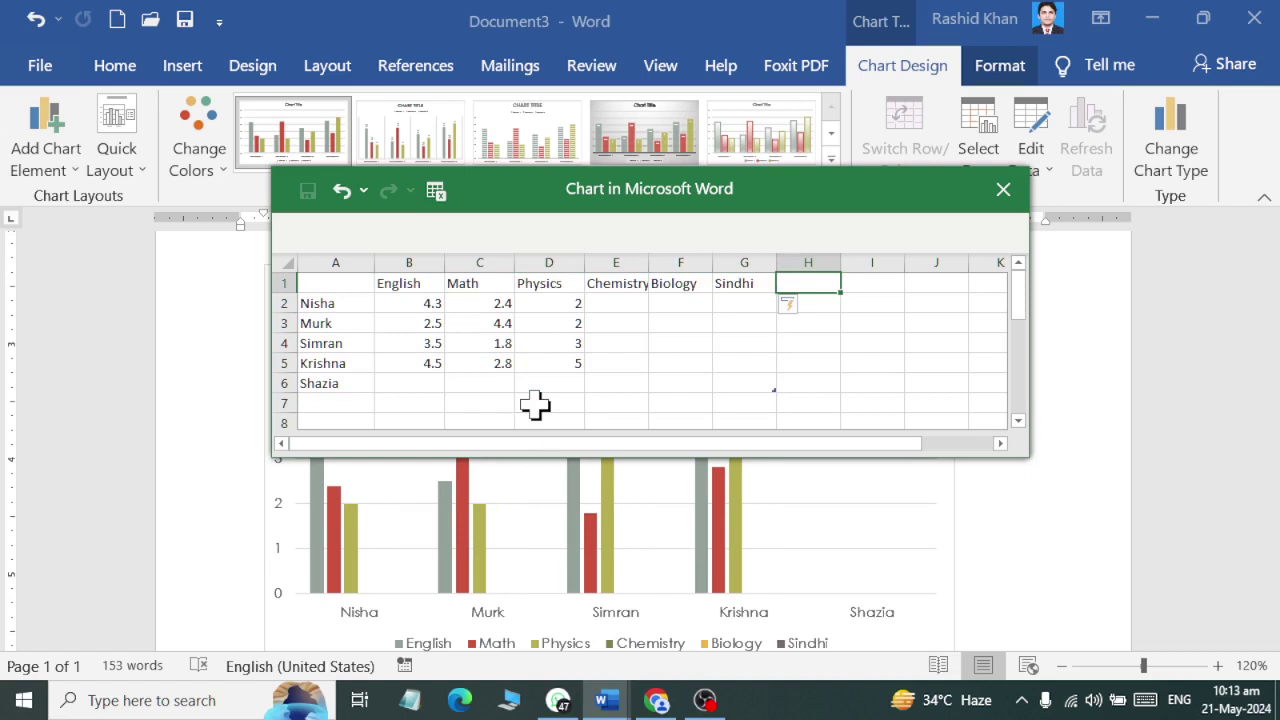
key(Left)
key(Left)
key(Left)
key(Left)
key(Left)
key(Left)
Enter the first student's marks: 76, 56, 87, 56, 87, 56
key(Down)
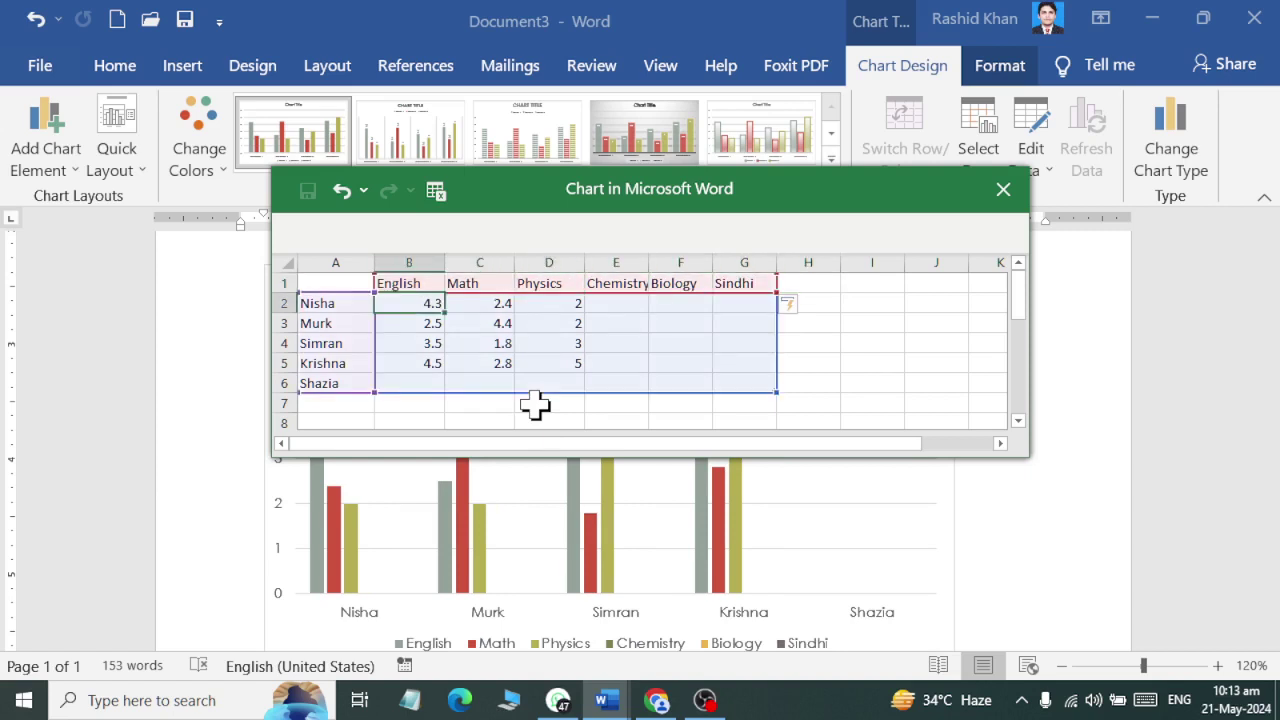
text(76)
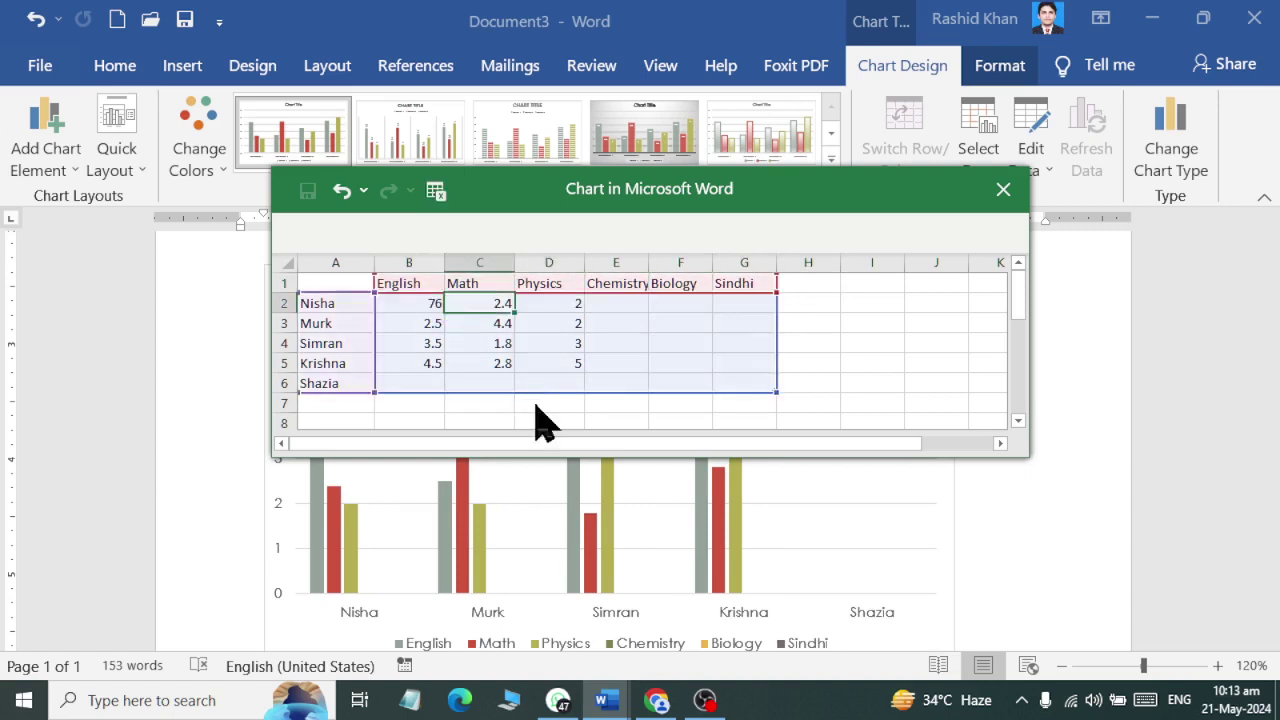
key(Tab)
text(56)
key(Tab)
text(87	56)
key(Tab)
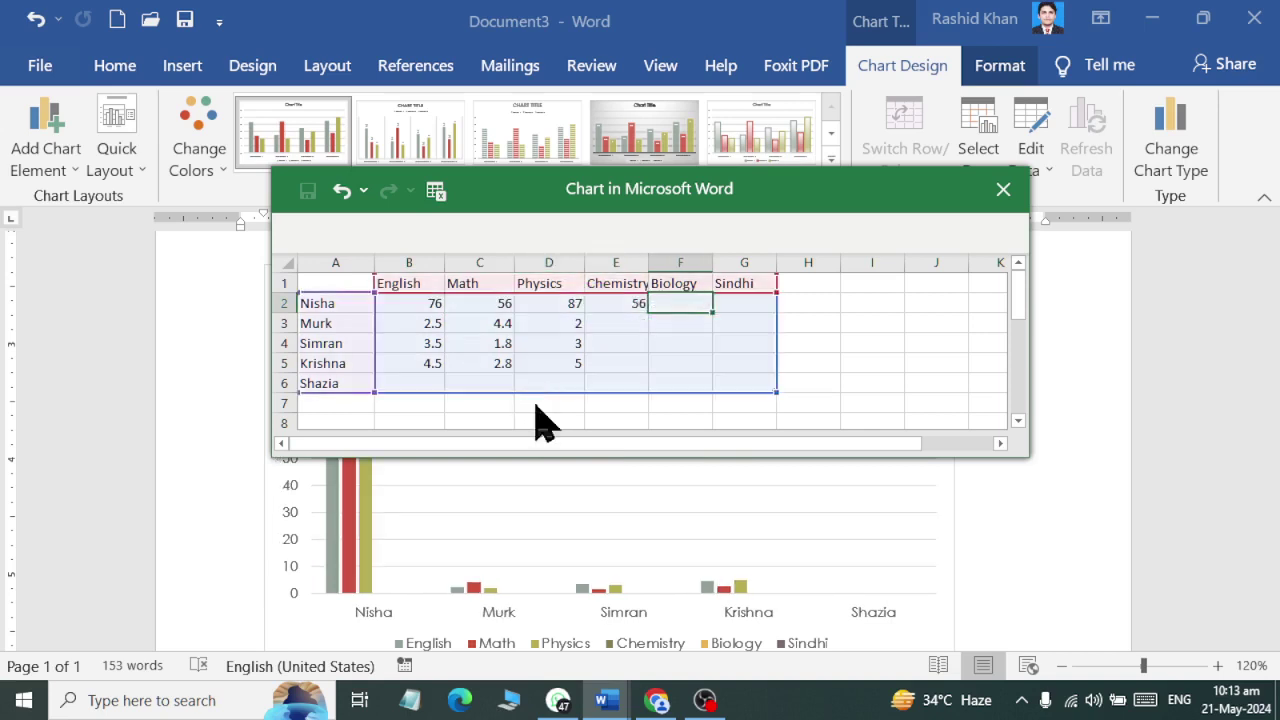
text(87)
key(Tab)
text(56)
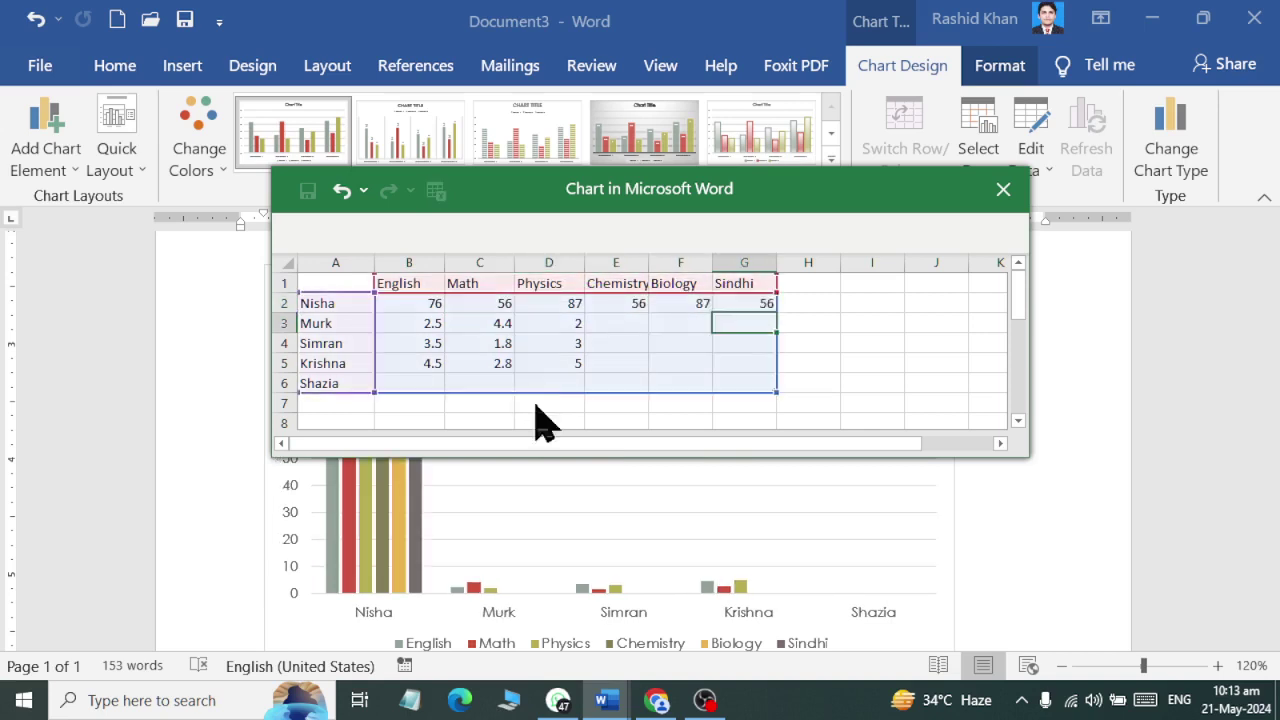
key(Return)
Enter the second student's marks: 76, 45, 45, 76, 89, 67
text(76)
key(Tab)
text(45)
key(Tab)
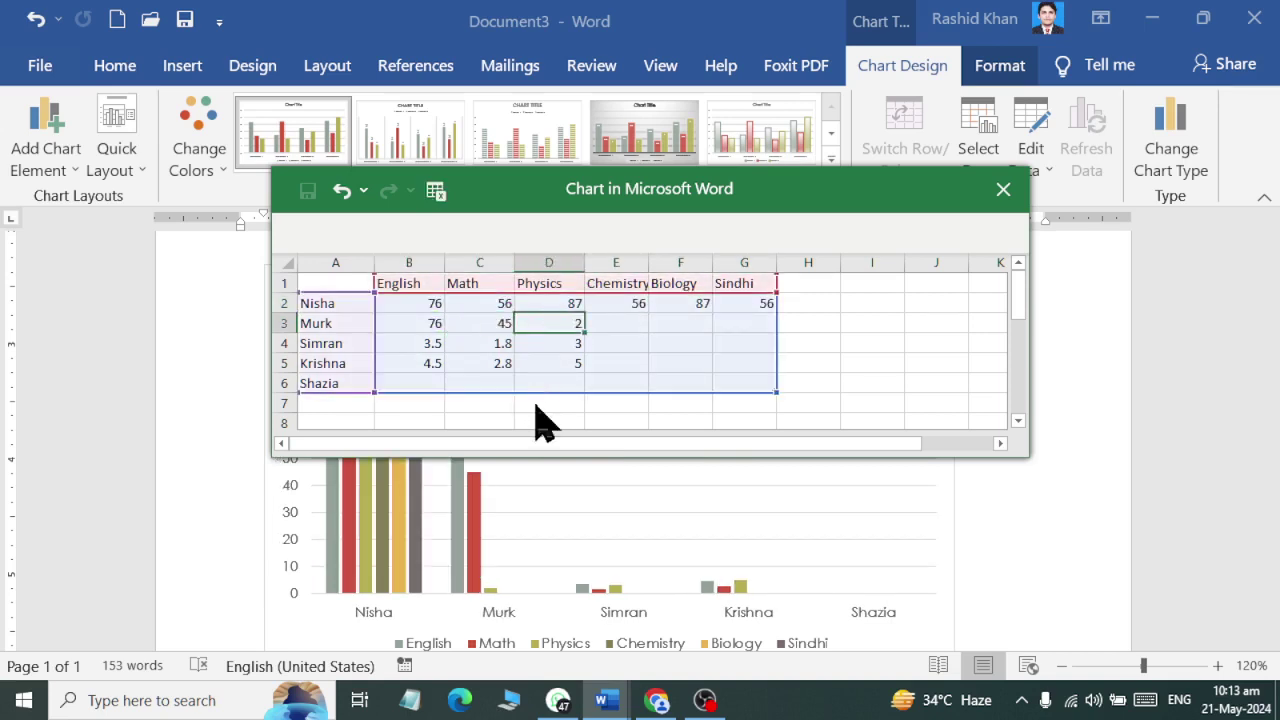
text(45)
key(Tab)
text(76)
key(Tab)
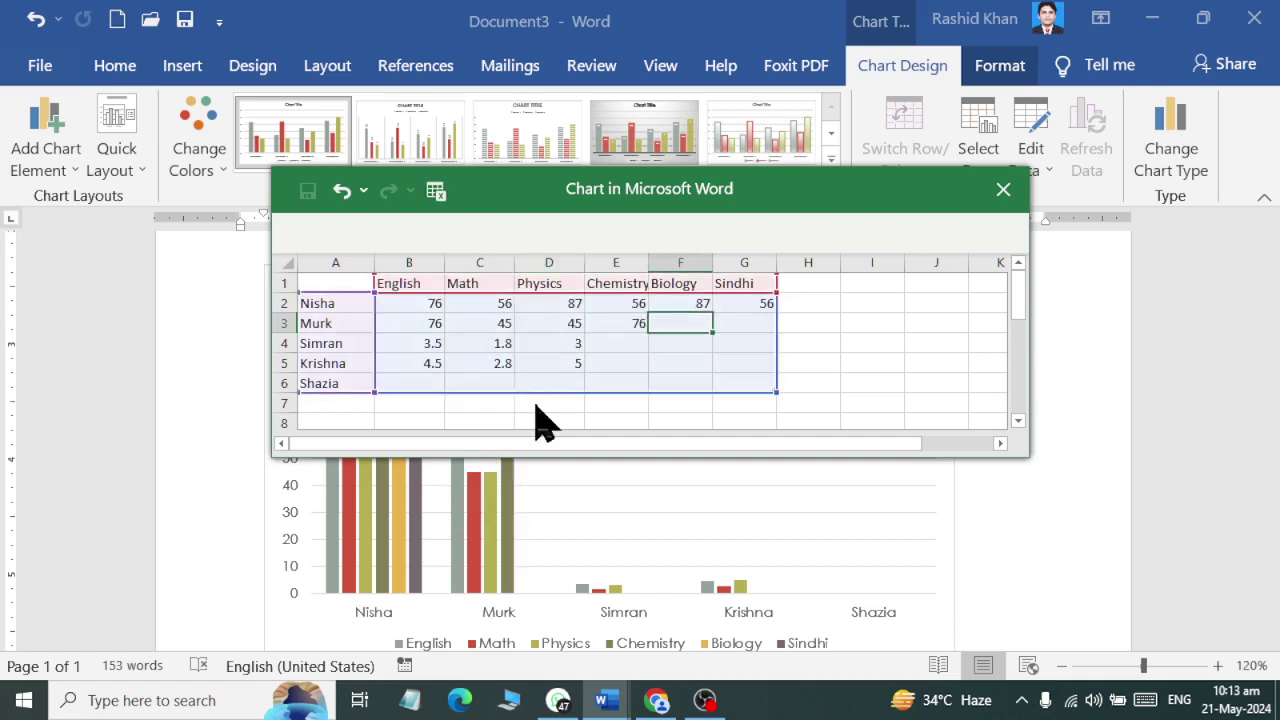
text(89)
key(Tab)
text(67)
key(Return)
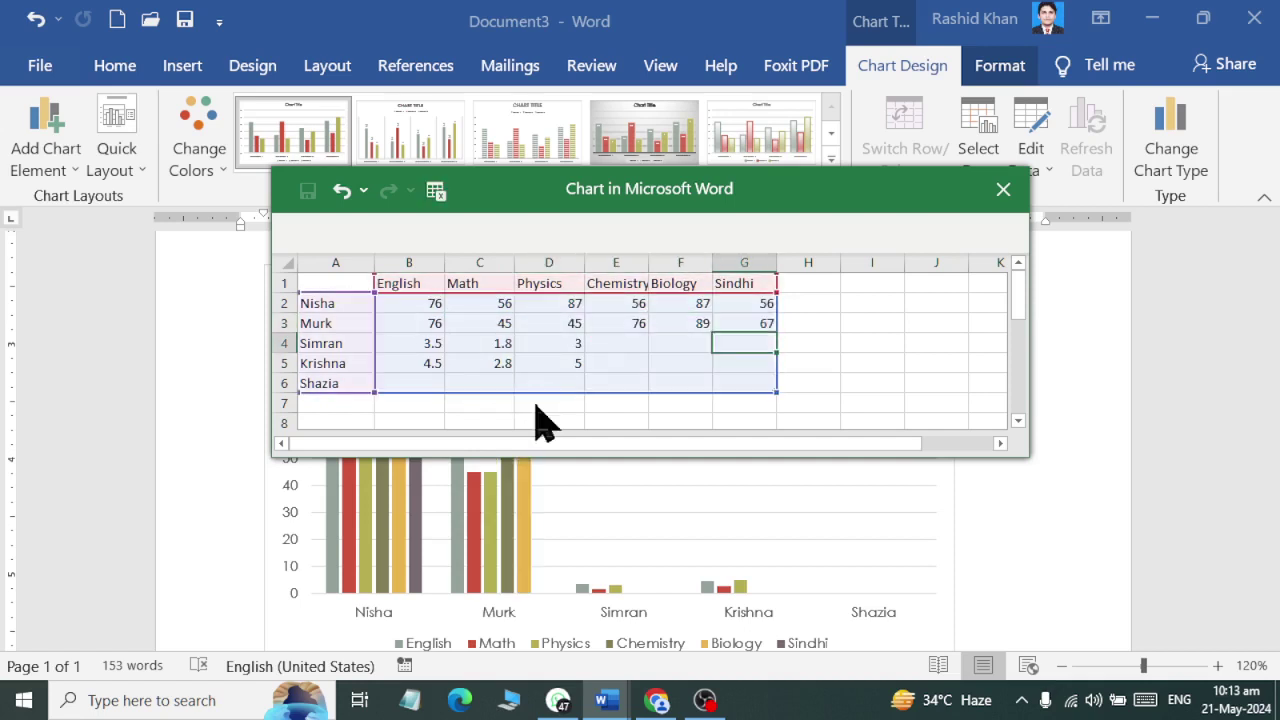
Enter the third student's marks: 65, 45, 76, 45, 87, 34
key(Left)
key(Left)
key(Left)
text(65)
key(Tab)
text(45)
key(Tab)
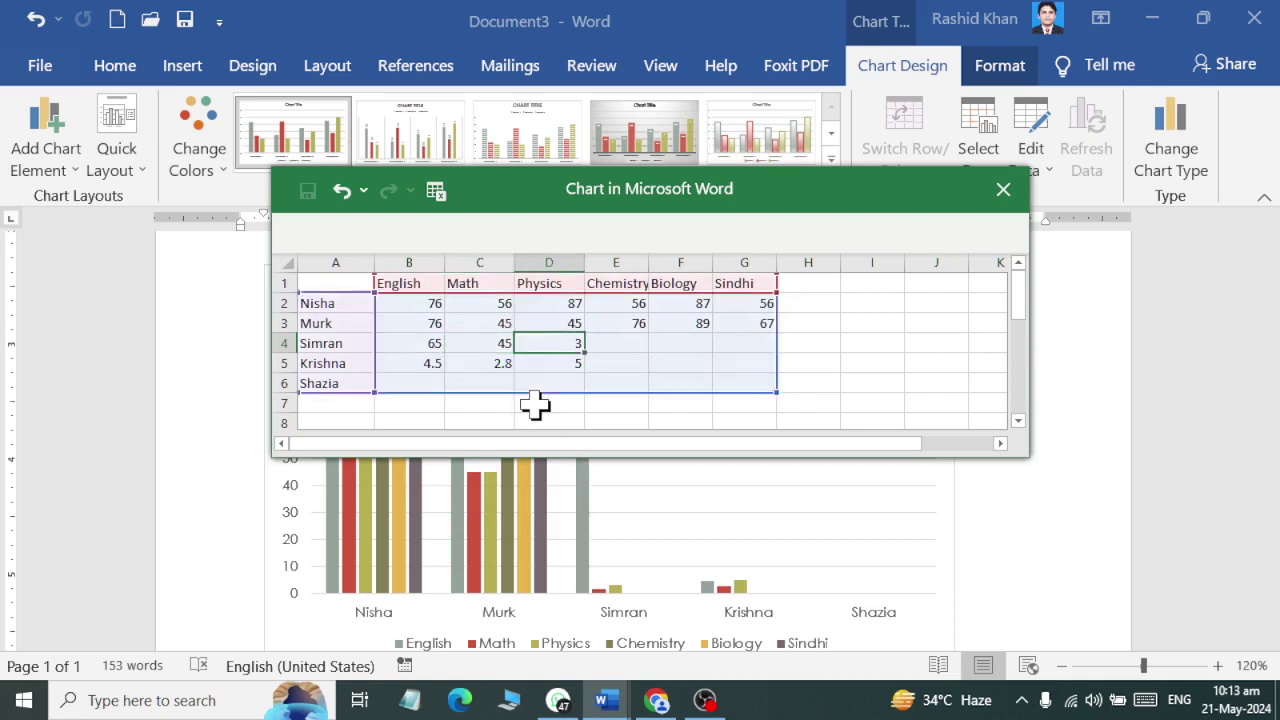
text(76)
key(Tab)
text(45)
key(Tab)
text(87)
key(Tab)
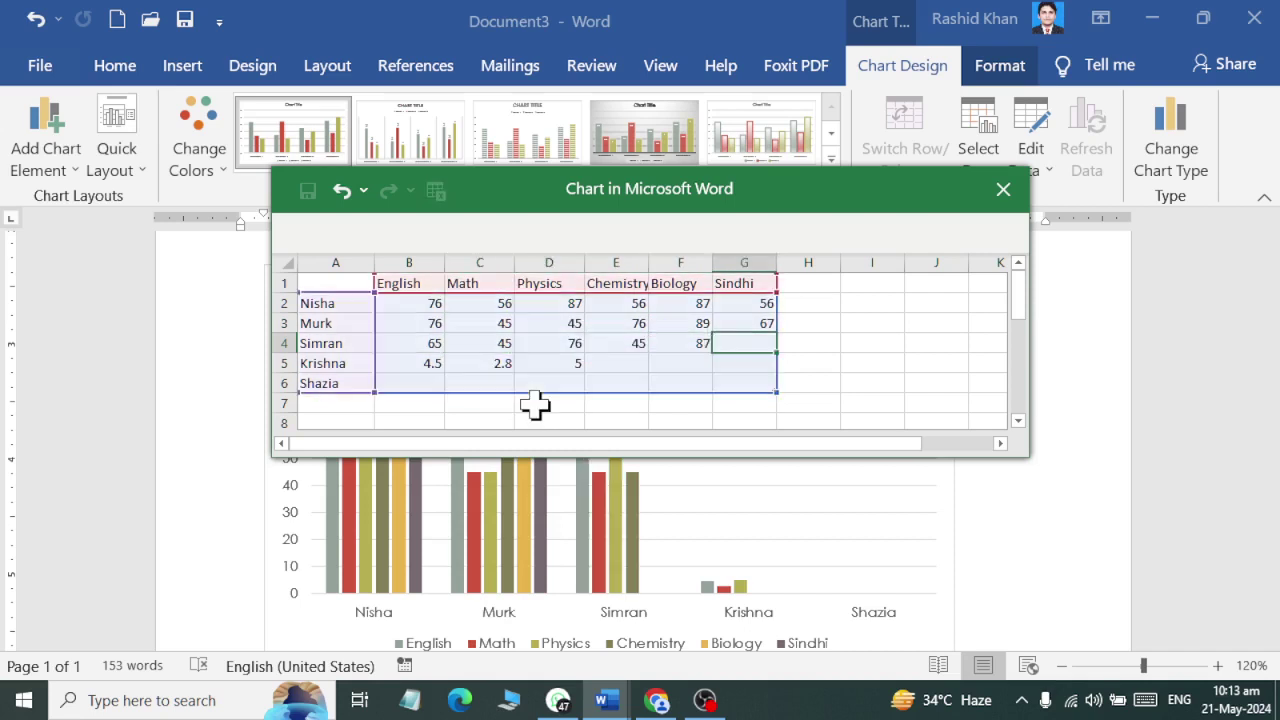
text(34)
key(Down)
Enter the fourth student's marks: 87, 45, 76, 56, 78, 65
key(Left)
key(Left)
key(Left)
key(Left)
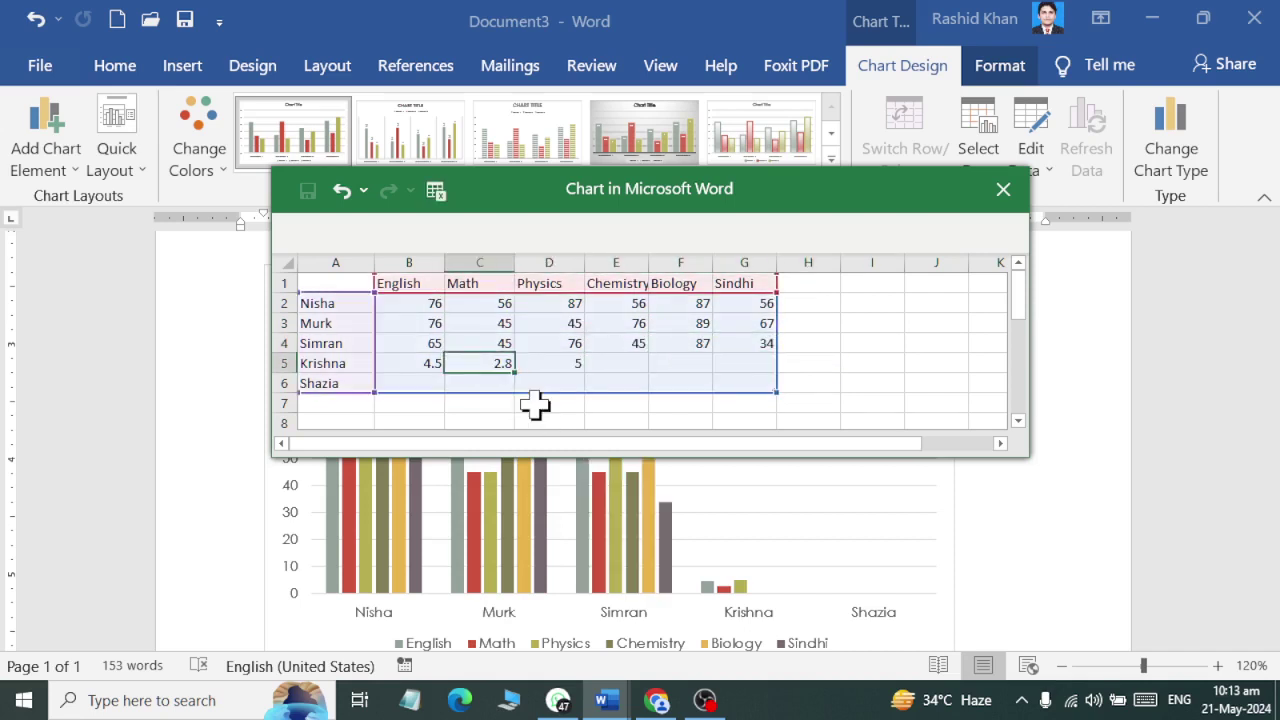
text(87)
key(Tab)
text(45)
key(Tab)
text(76)
key(Tab)
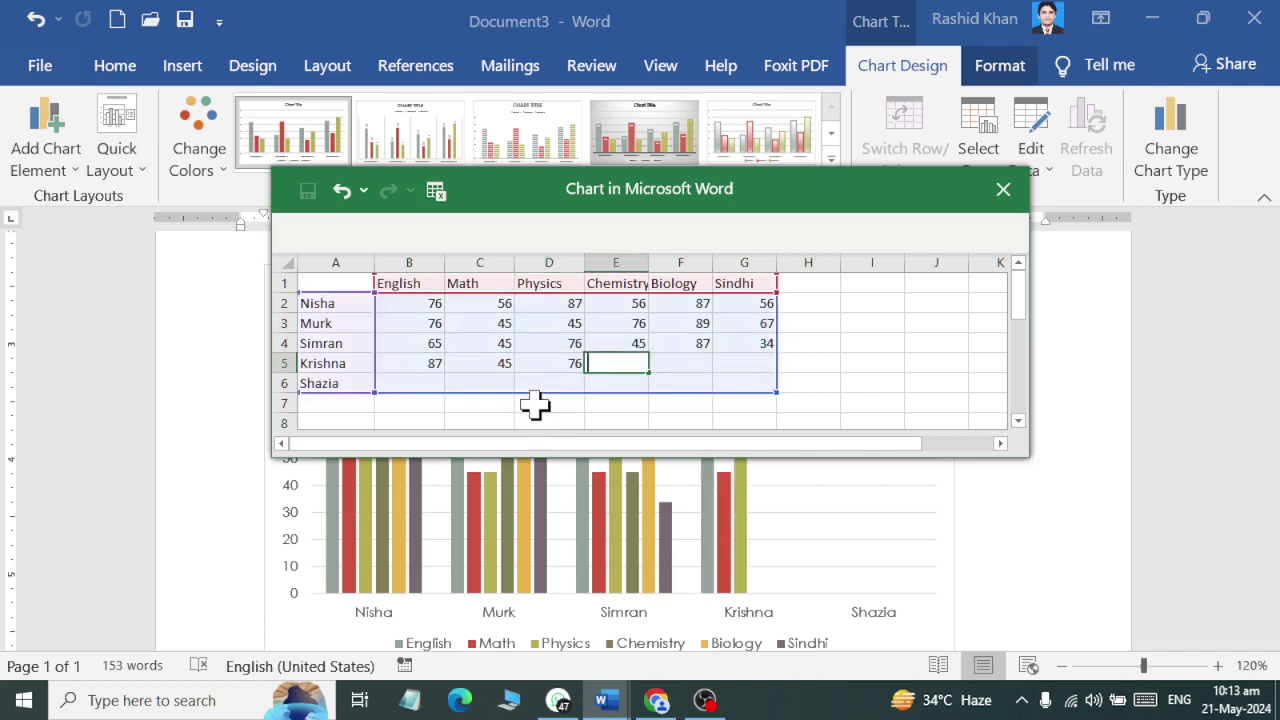
text(56)
key(Tab)
text(78)
key(Tab)
text(65)
key(Tab)
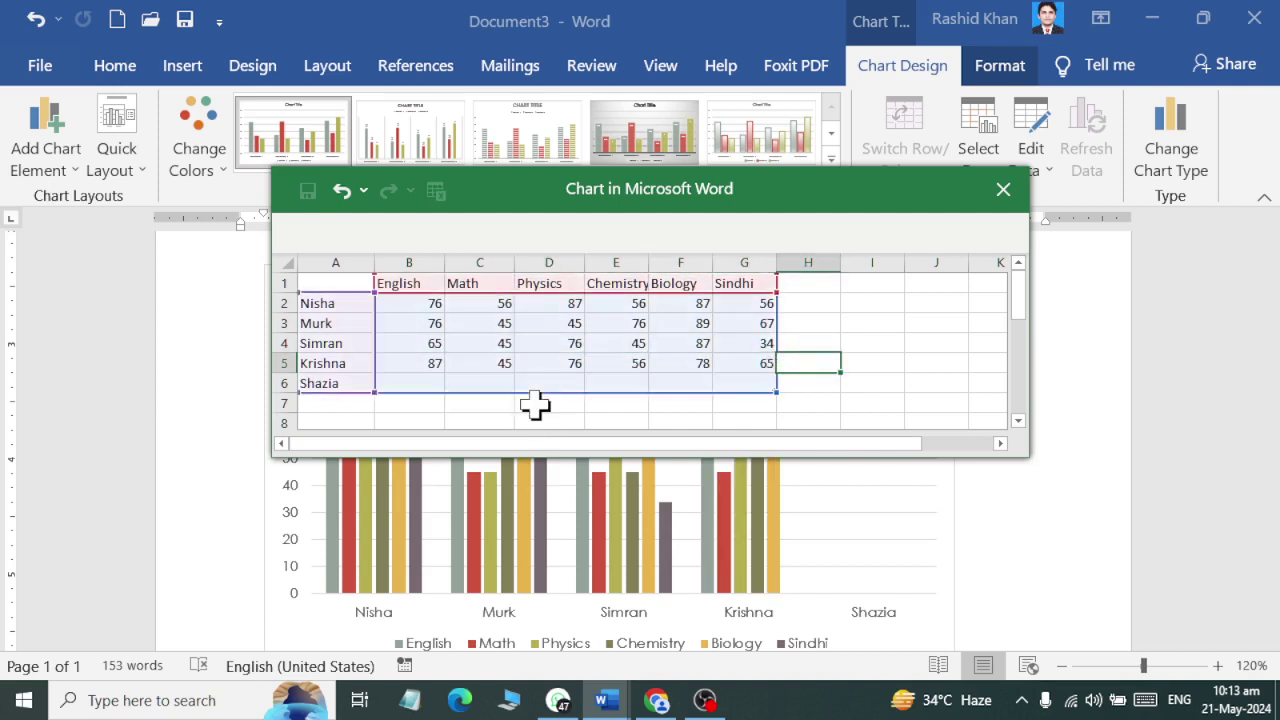
text(8)
Enter the fifth student's marks: 76, 56, 45, 87, 56, 74
key(Down)
key(Left)
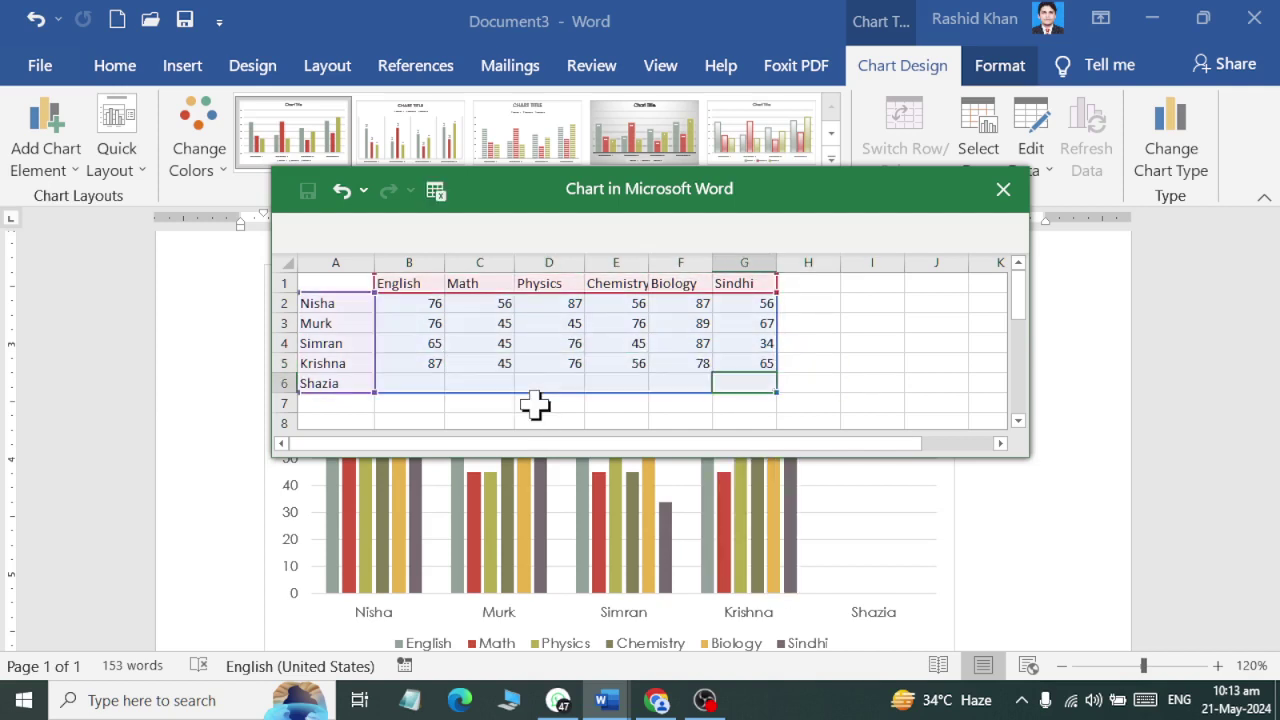
key(Left)
key(Left)
key(Left)
key(Left)
key(Left)
text(76	)
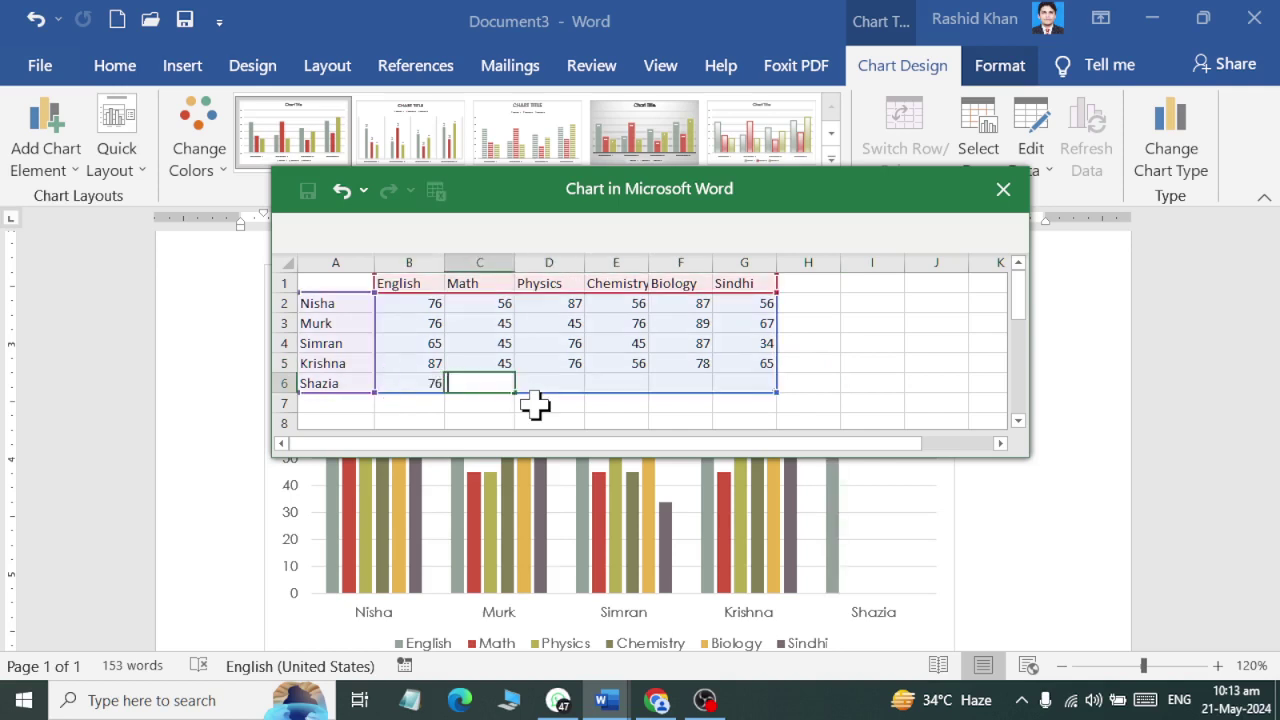
text(56	45	87	56	74)
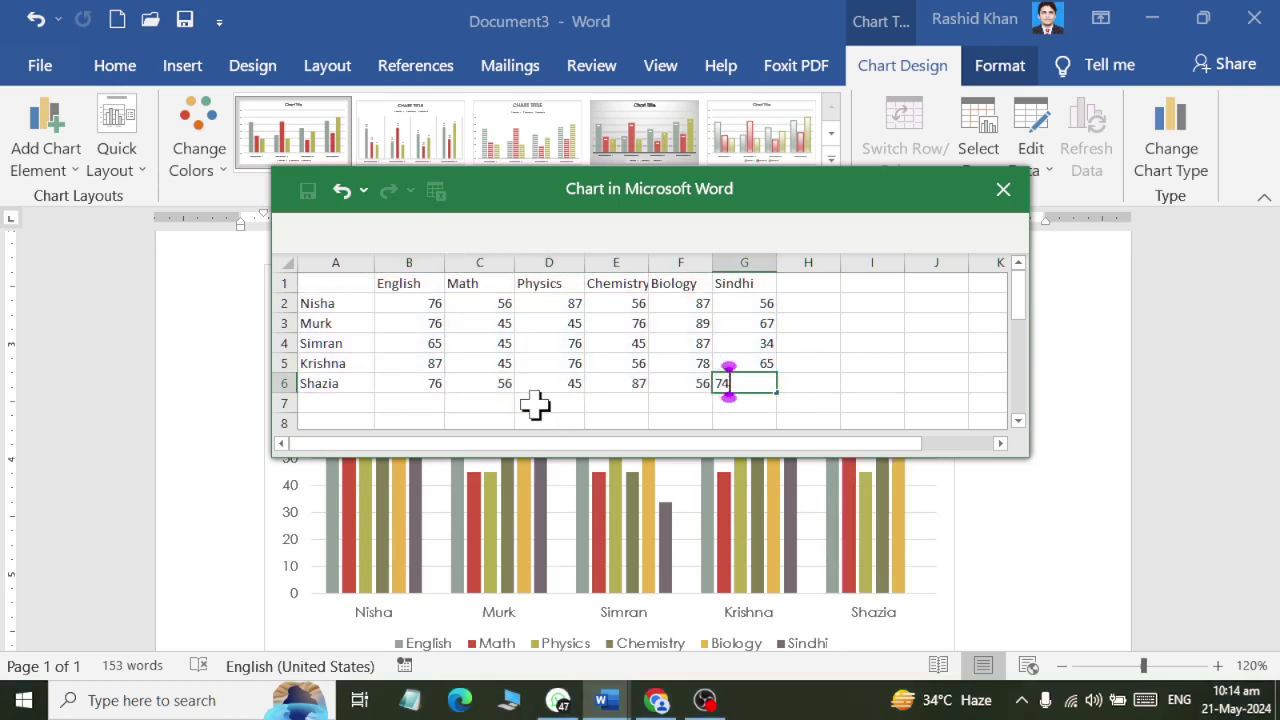
key(Up)
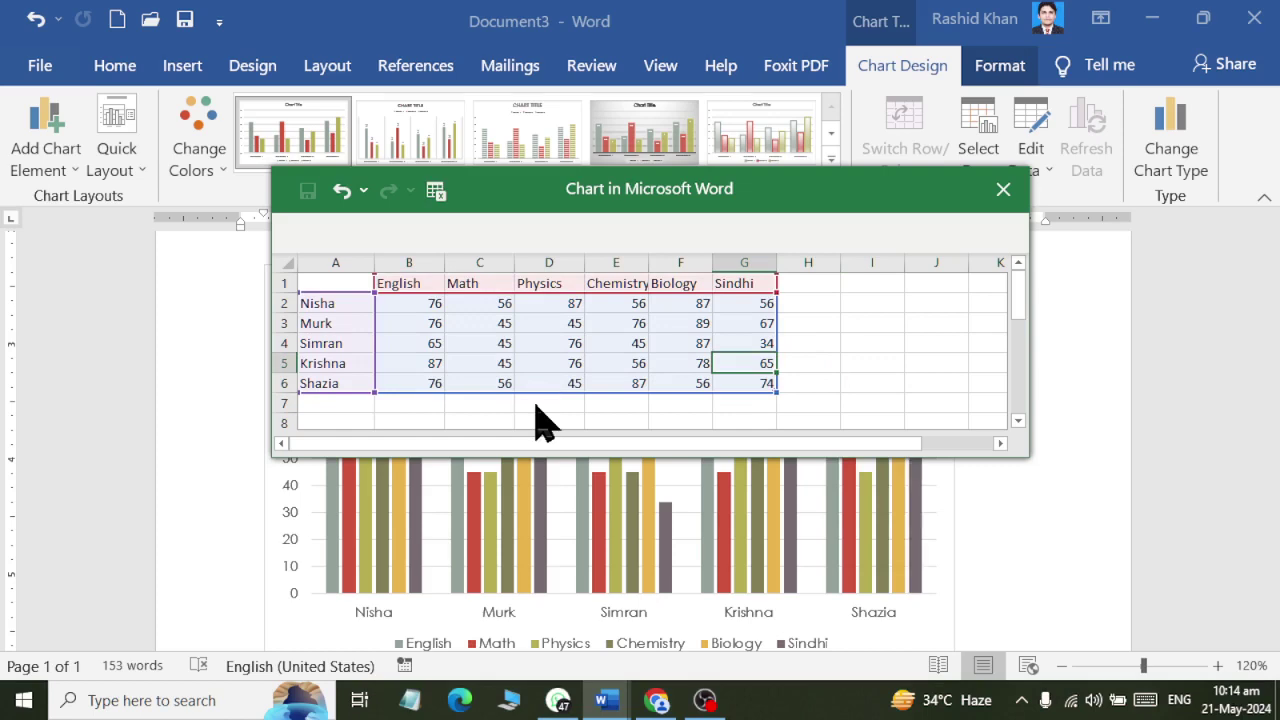
Close the chart data sheet and reselect the column chart of five students' marks
click(1003, 189)
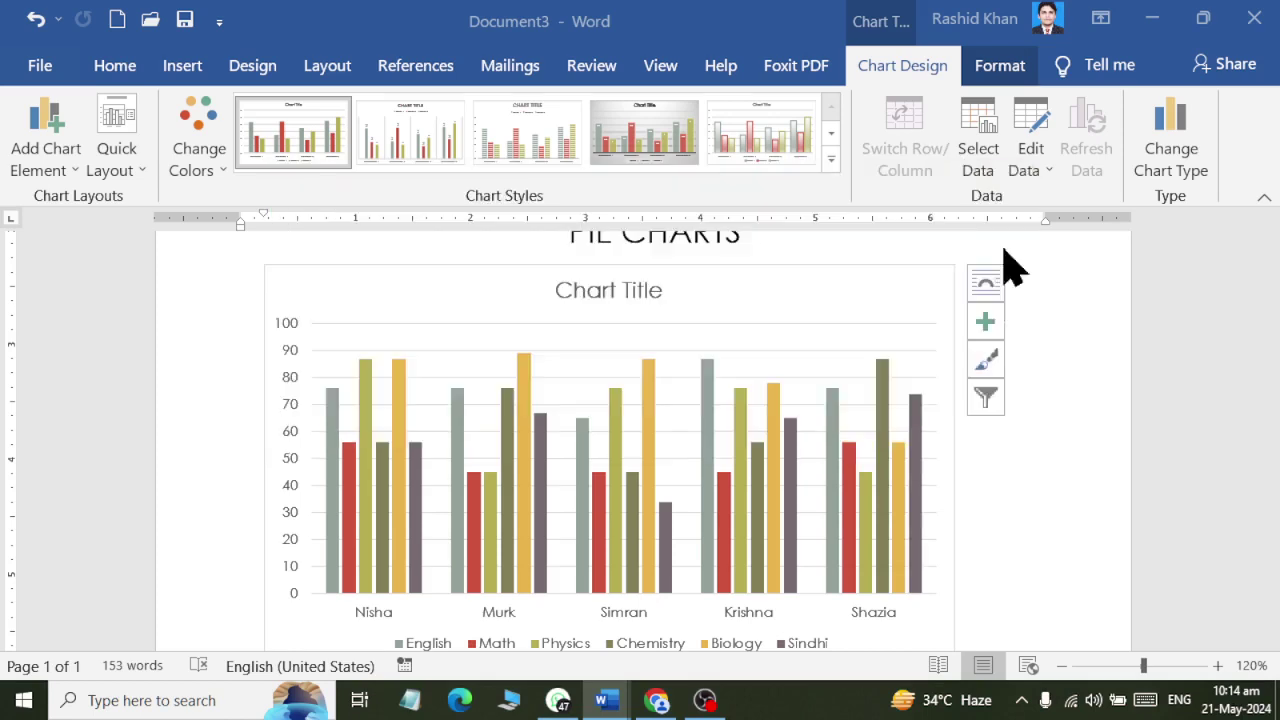
click(1053, 517)
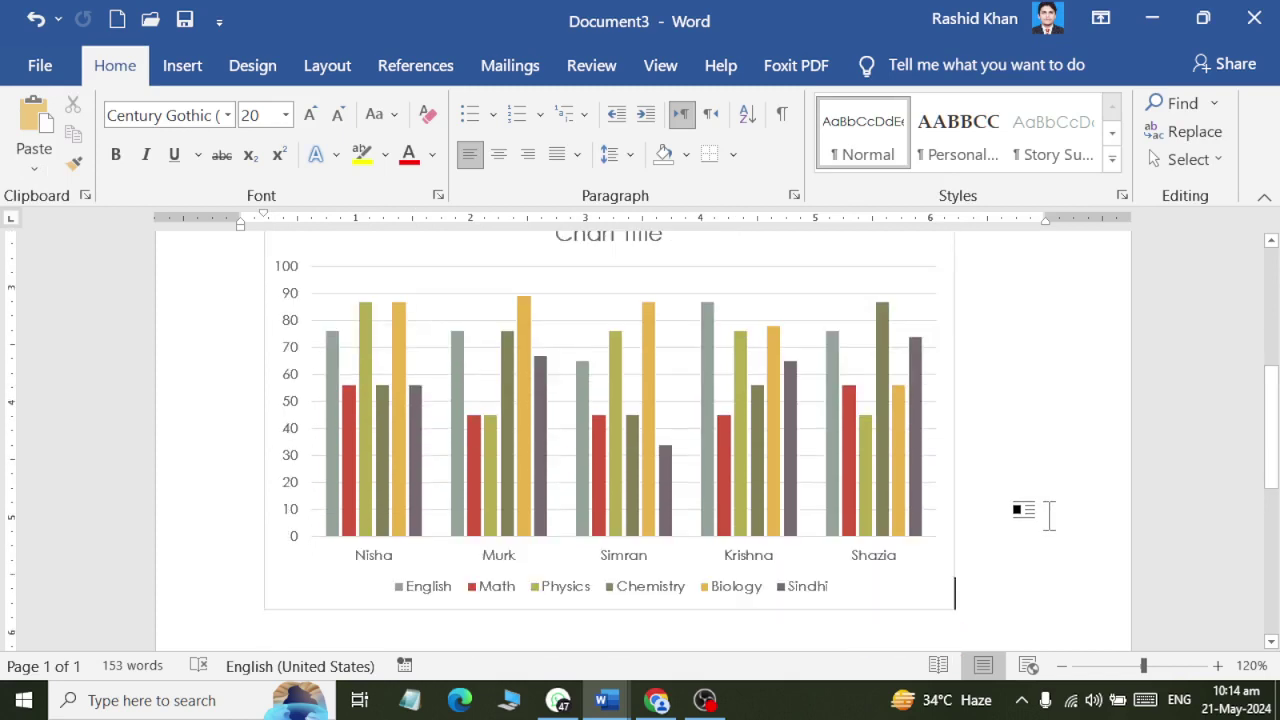
click(937, 250)
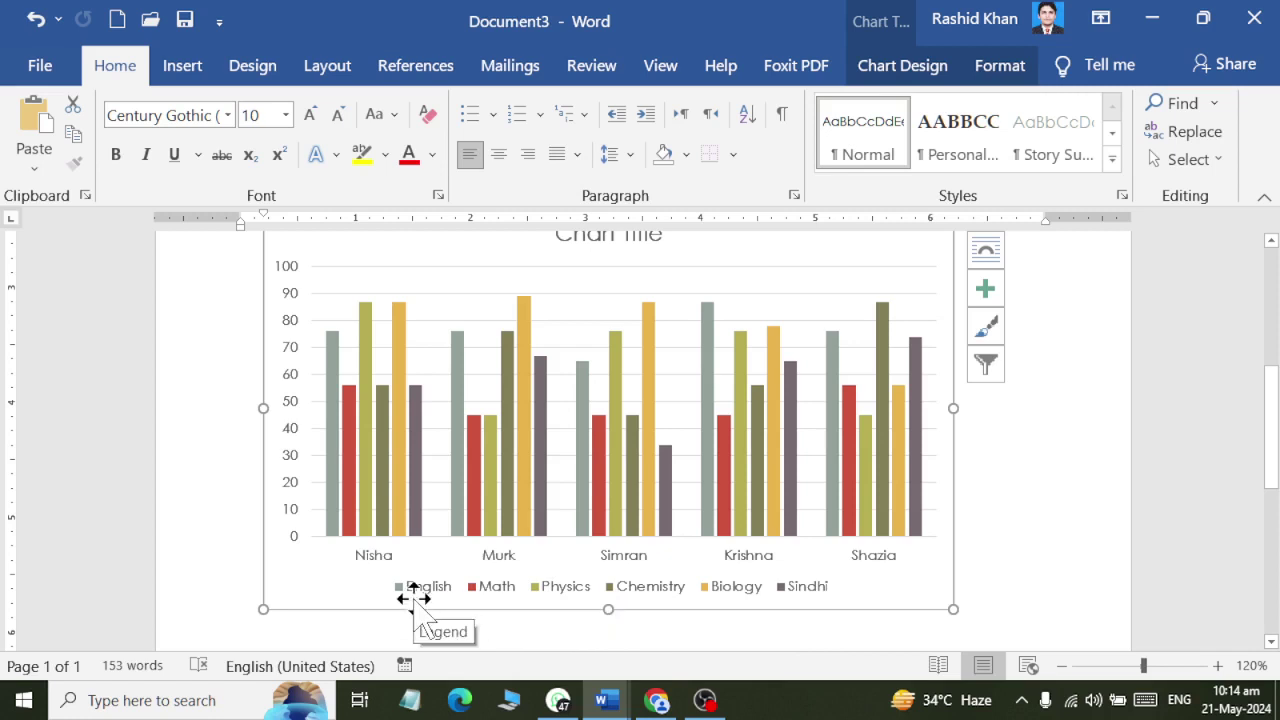
scroll(560, 455, up, 1)
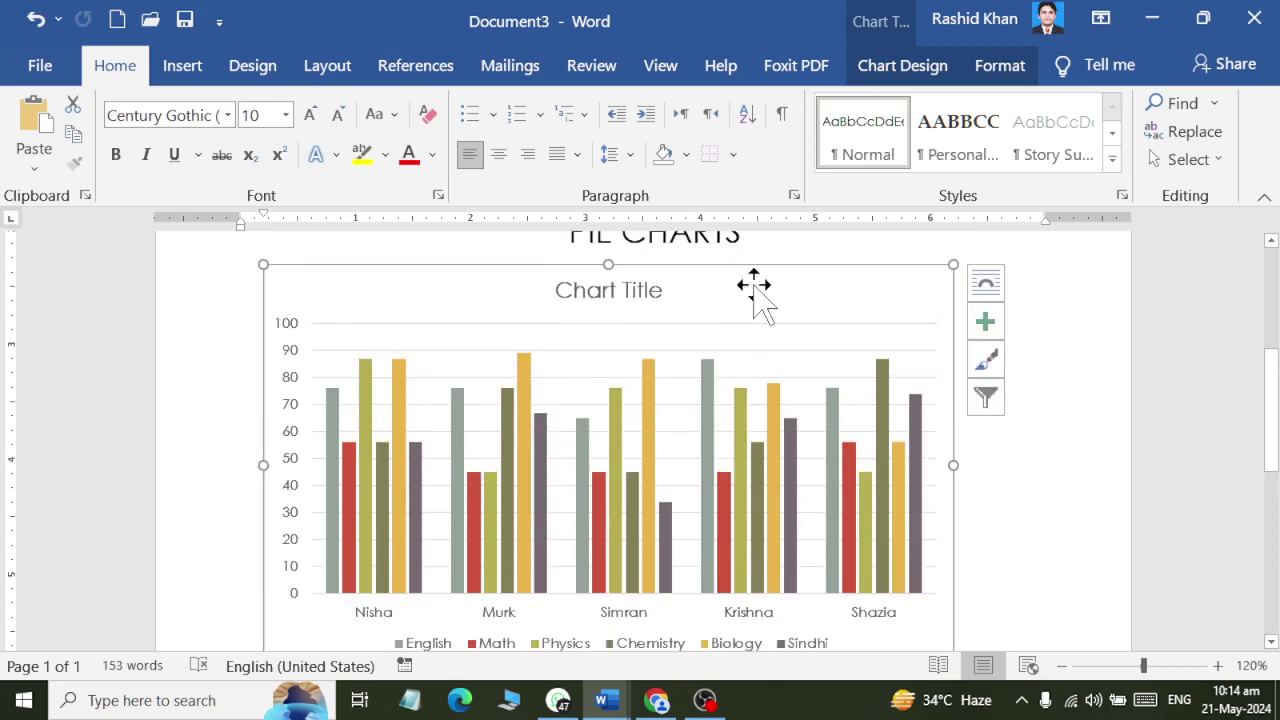
Try several chart styles and settle on the glossy outlined bar style
click(918, 70)
click(834, 178)
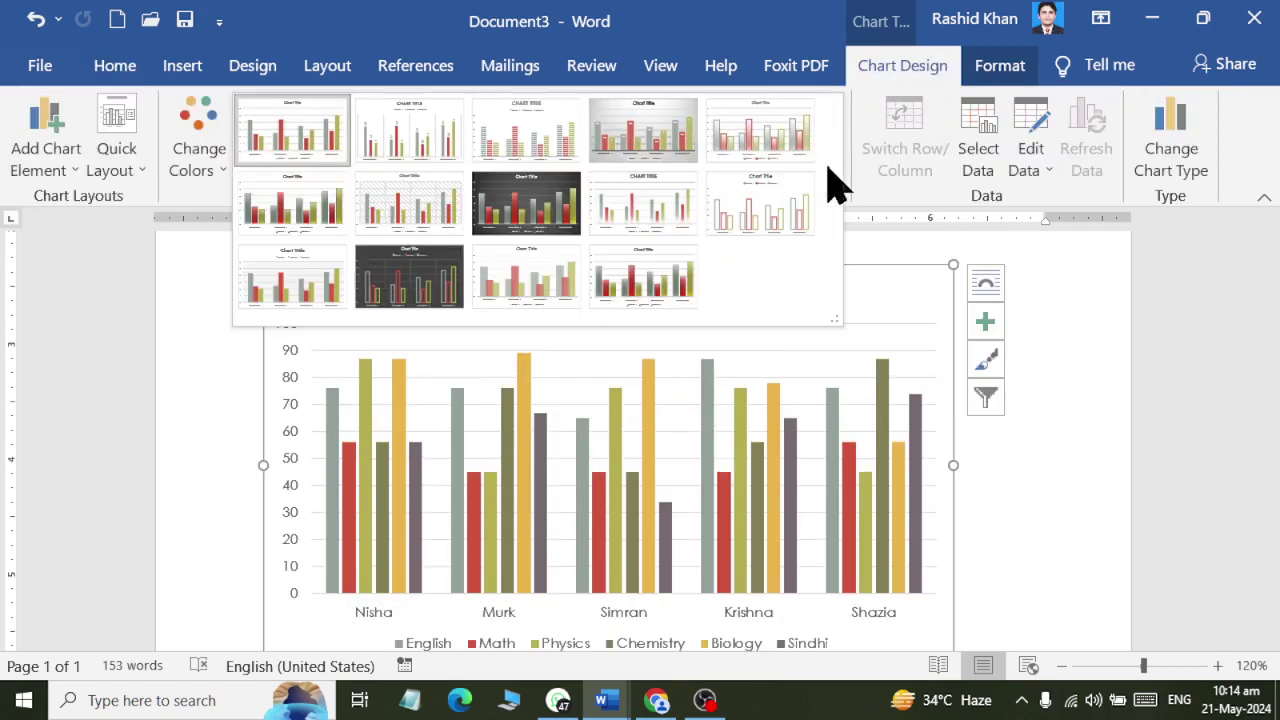
click(514, 228)
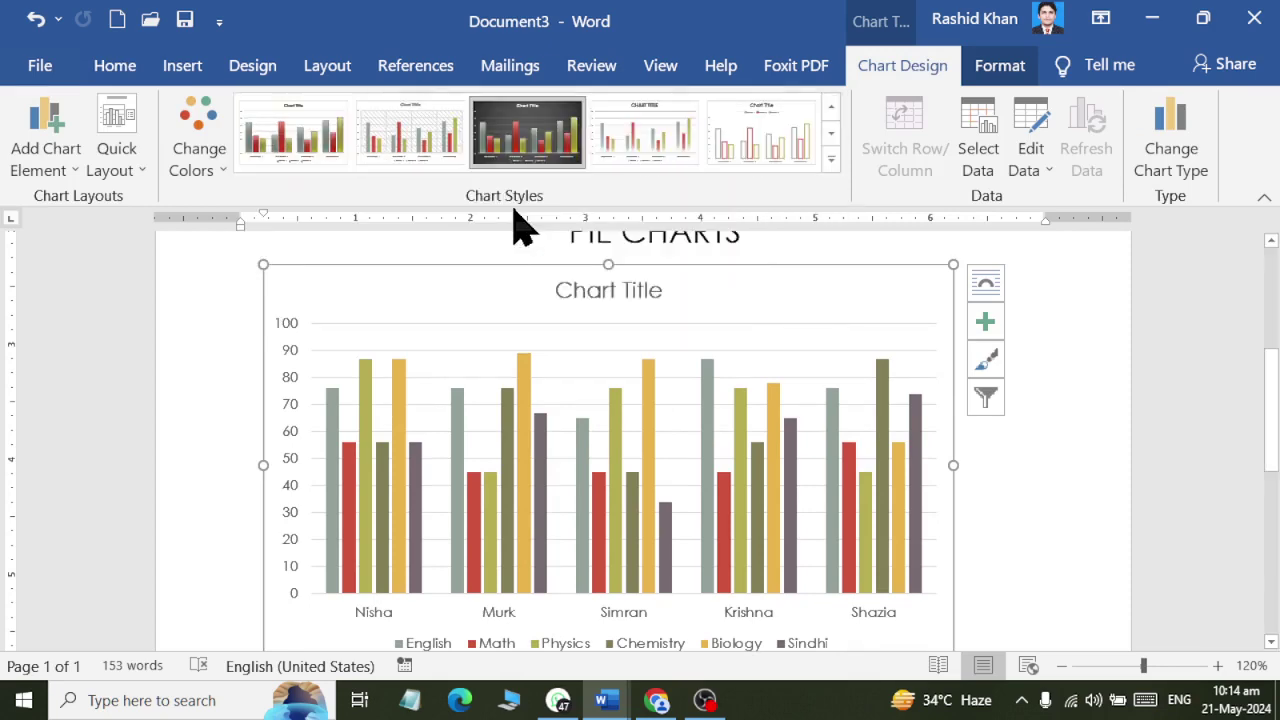
click(365, 140)
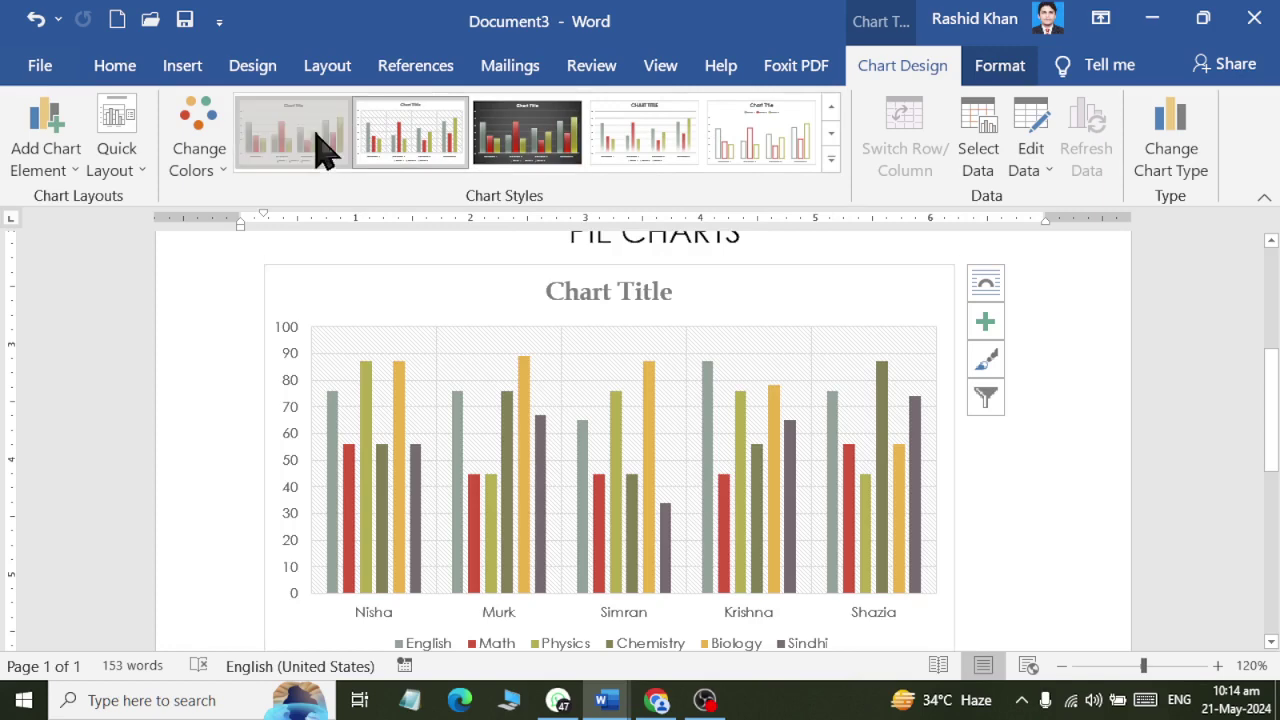
click(831, 159)
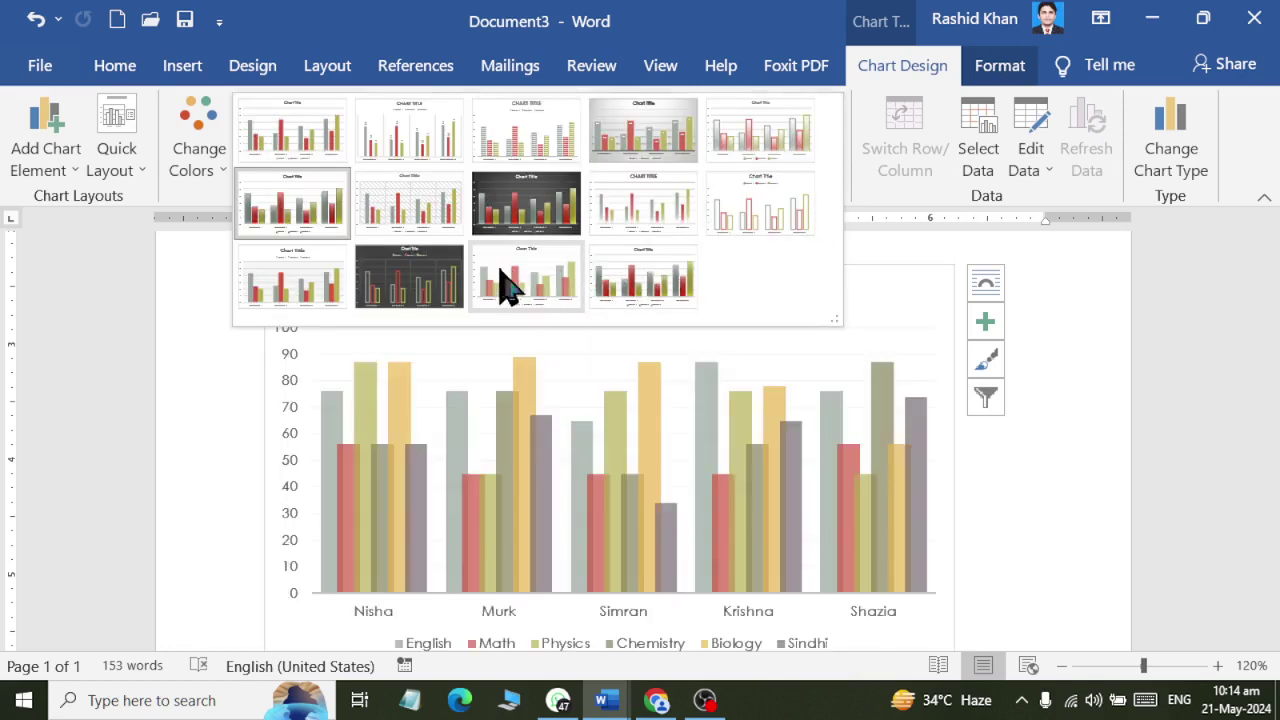
click(643, 287)
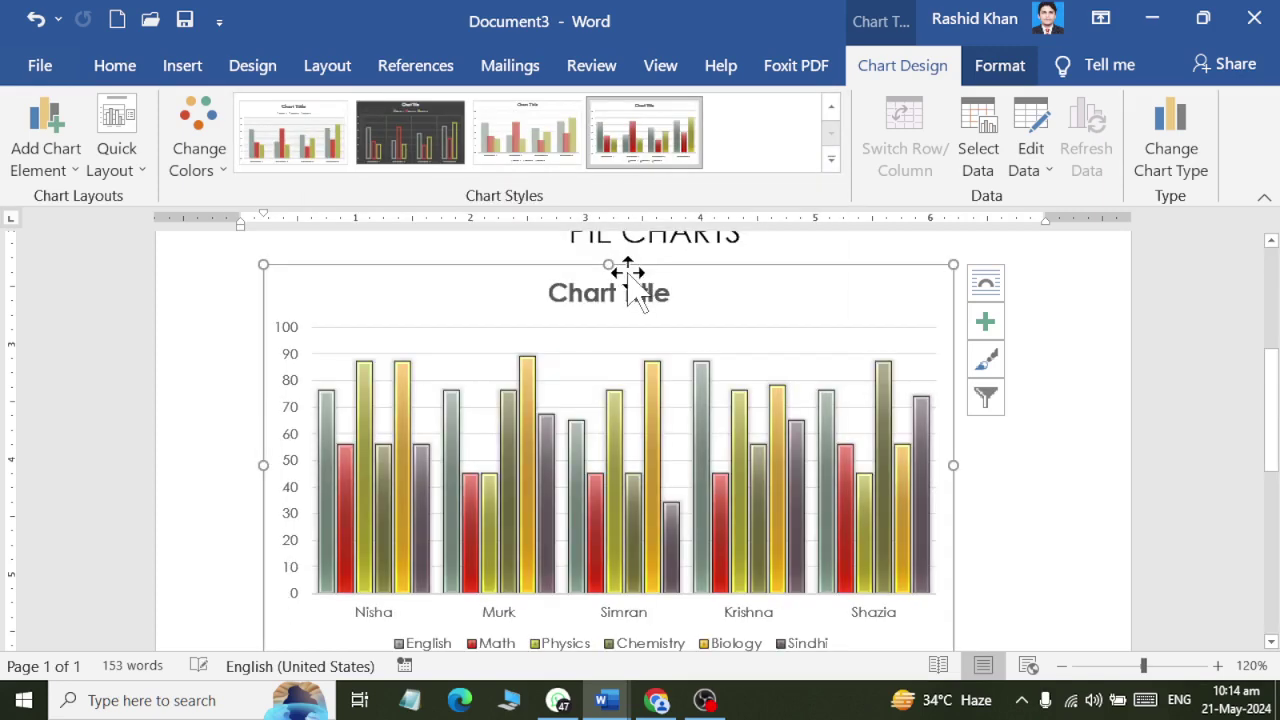
Recolour the chart bars with the red, olive and grey colour set
click(199, 150)
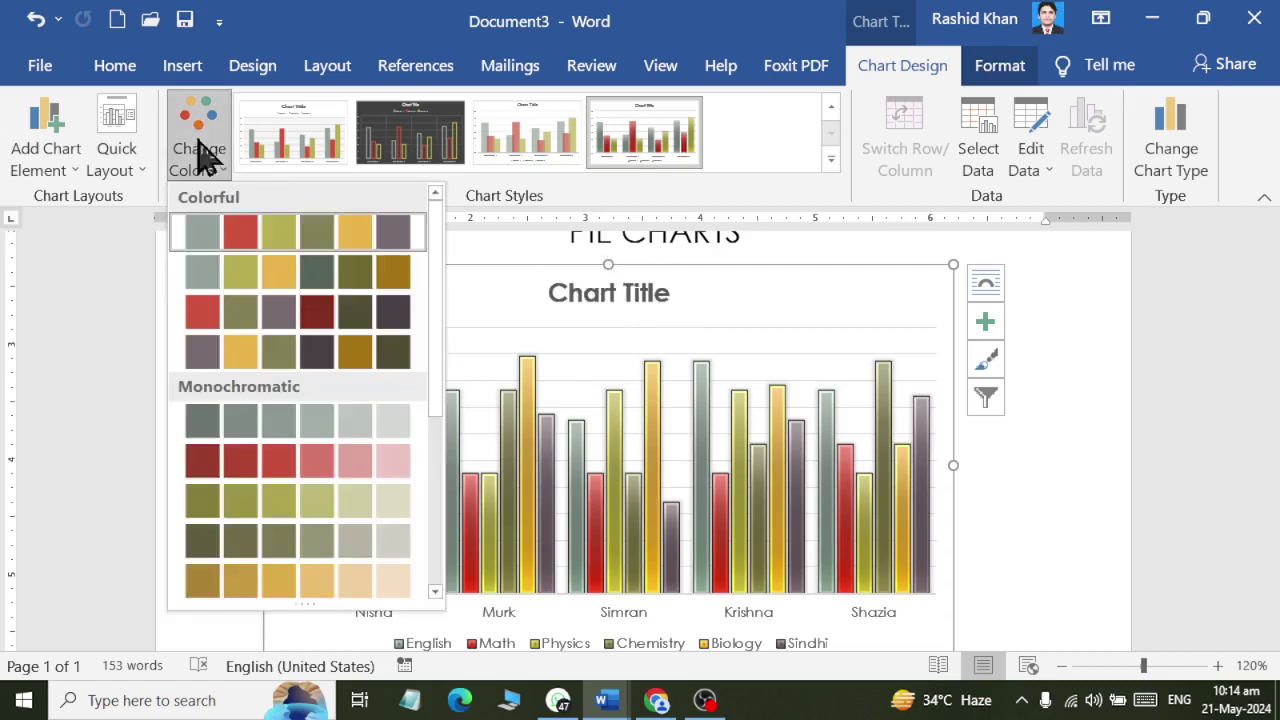
scroll(285, 460, down, 5)
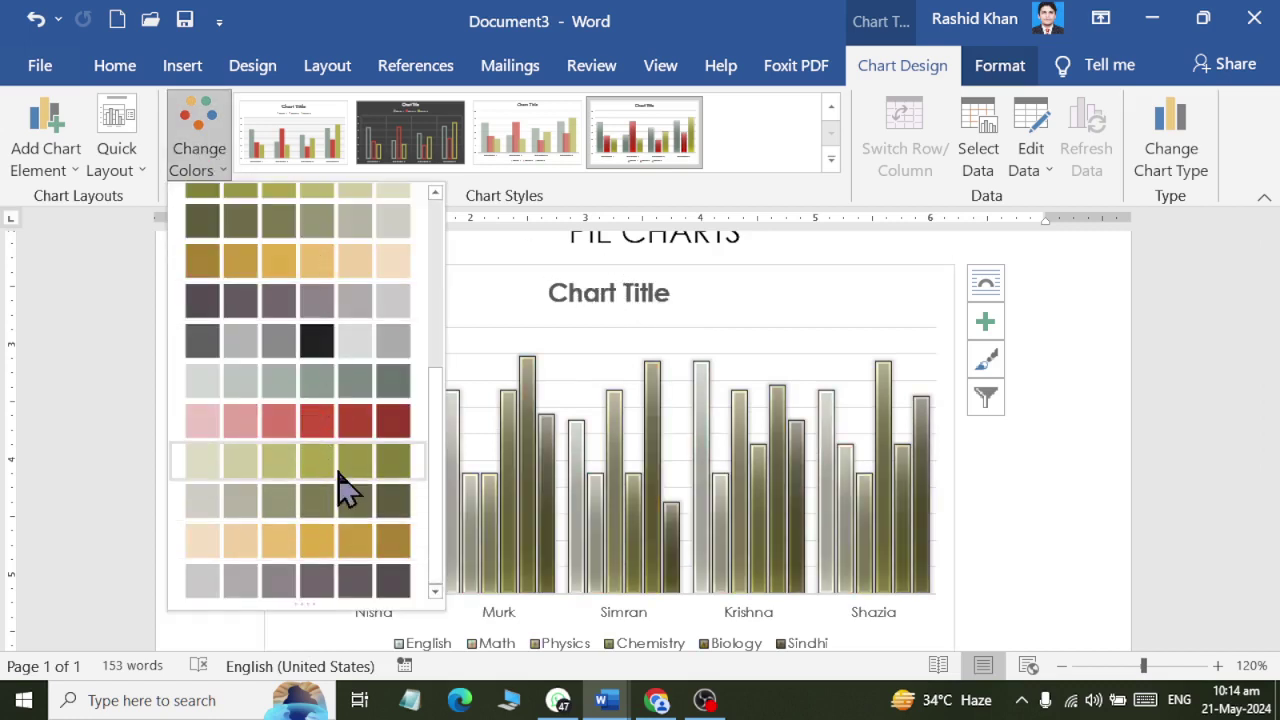
scroll(343, 486, up, 5)
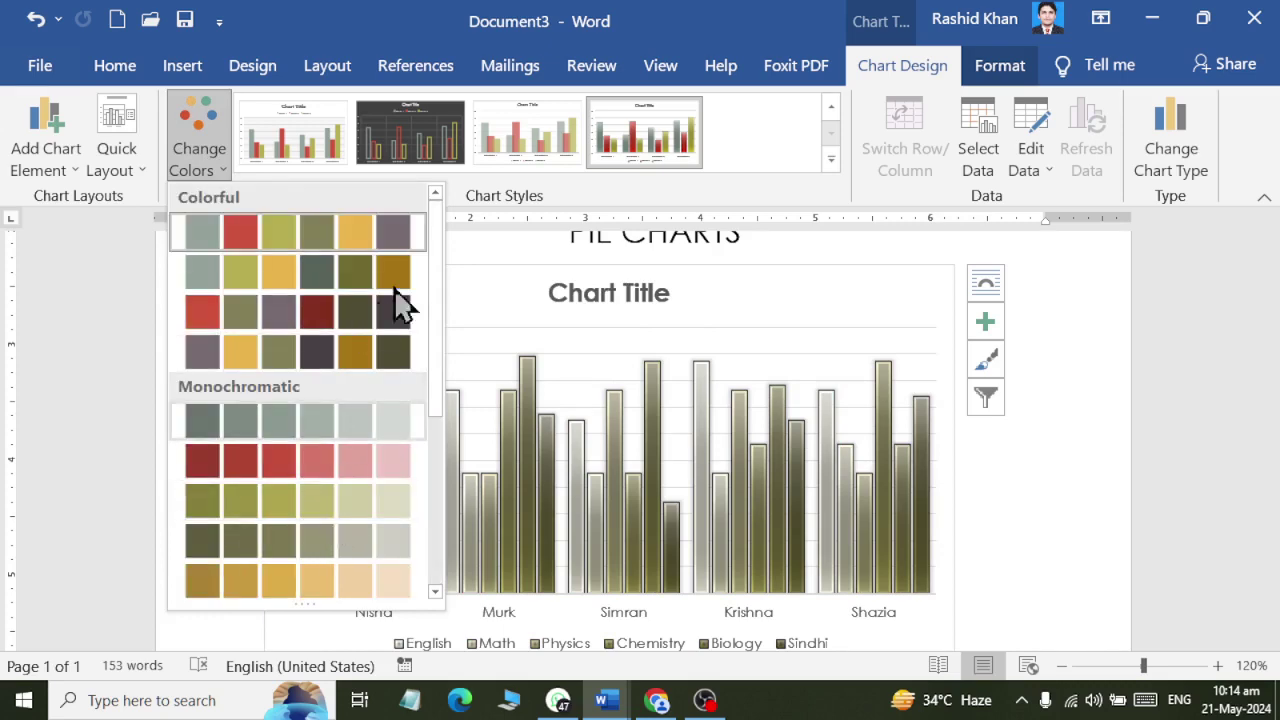
click(380, 318)
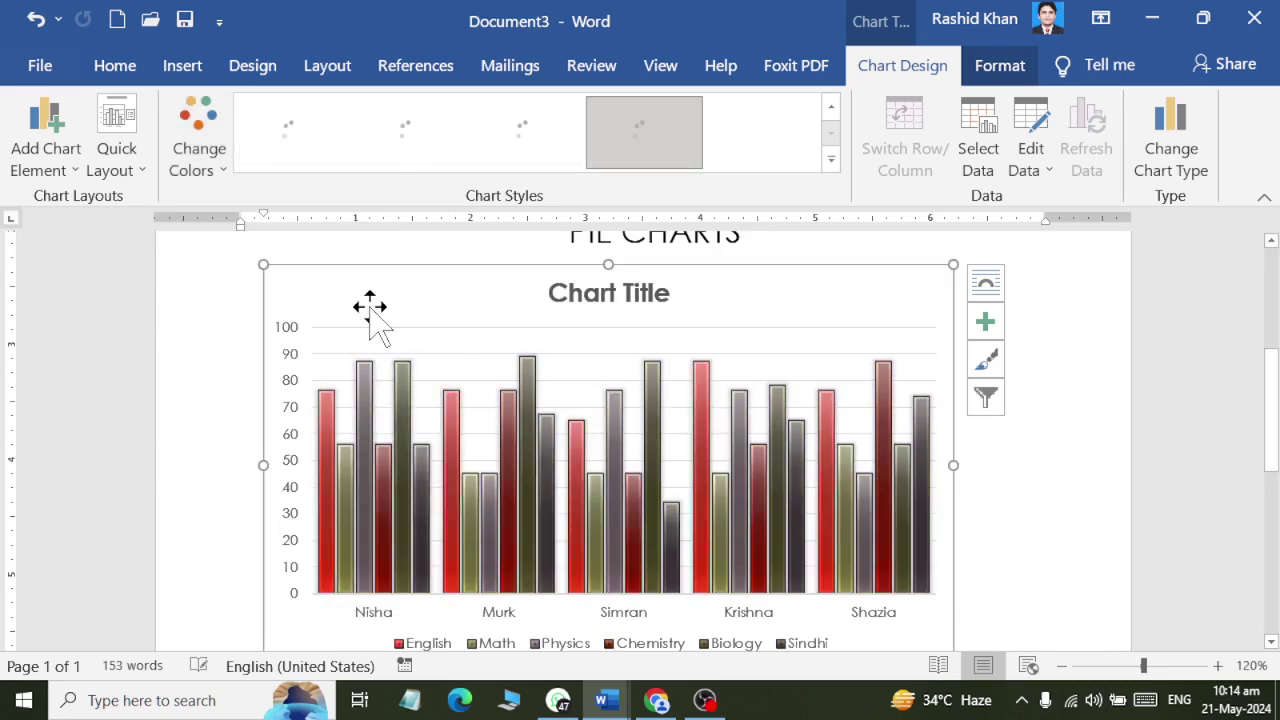
click(130, 160)
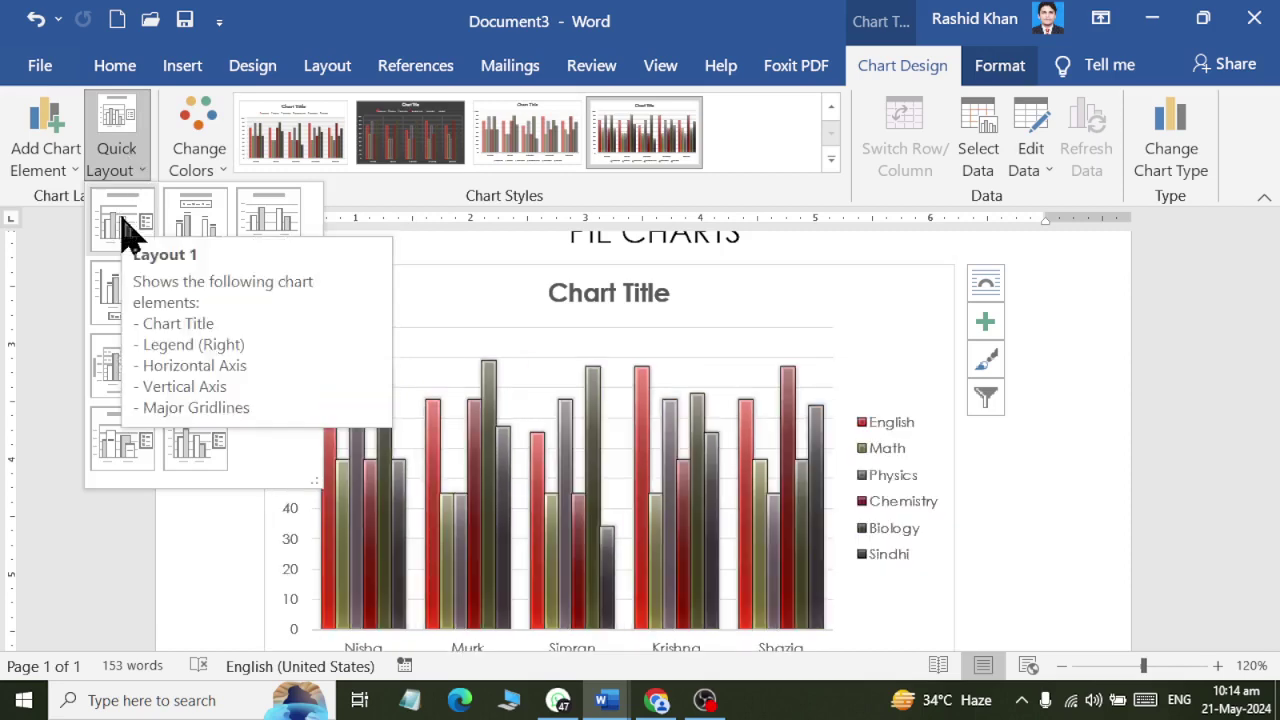
Try quick layouts with the legend right, legend below, and axis titles without legend
key(Escape)
scroll(726, 574, down, 1)
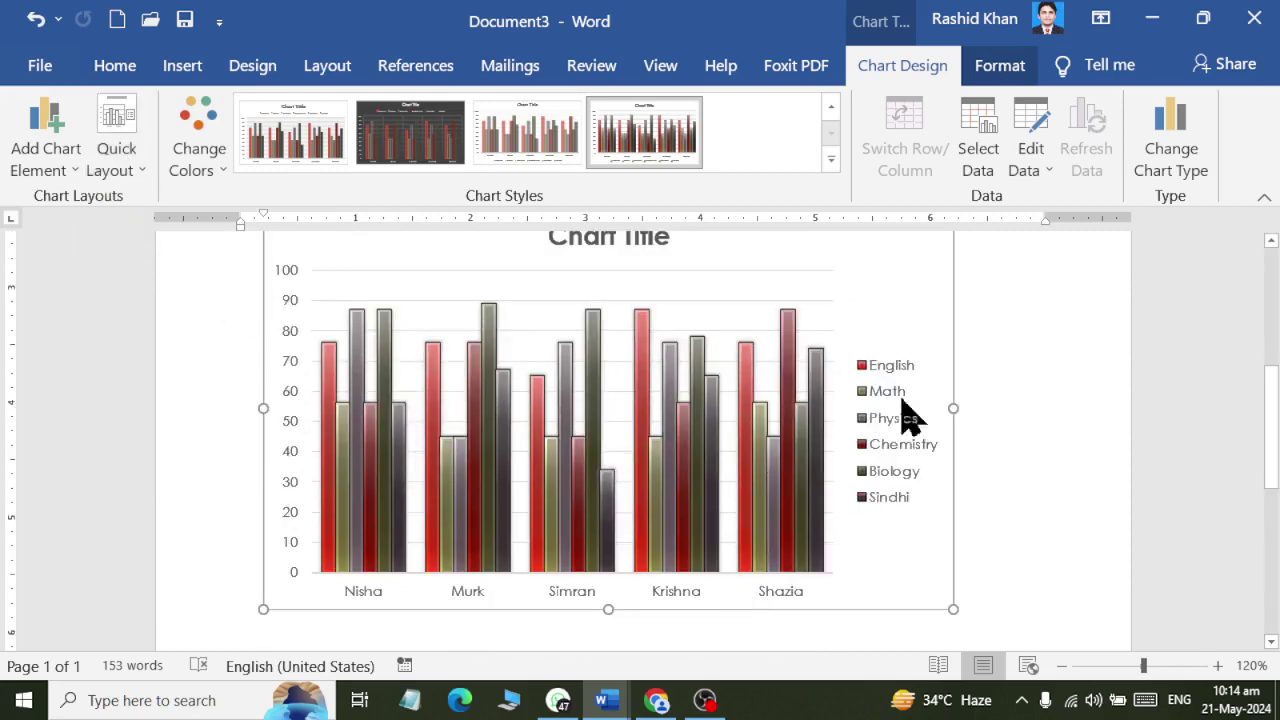
click(110, 168)
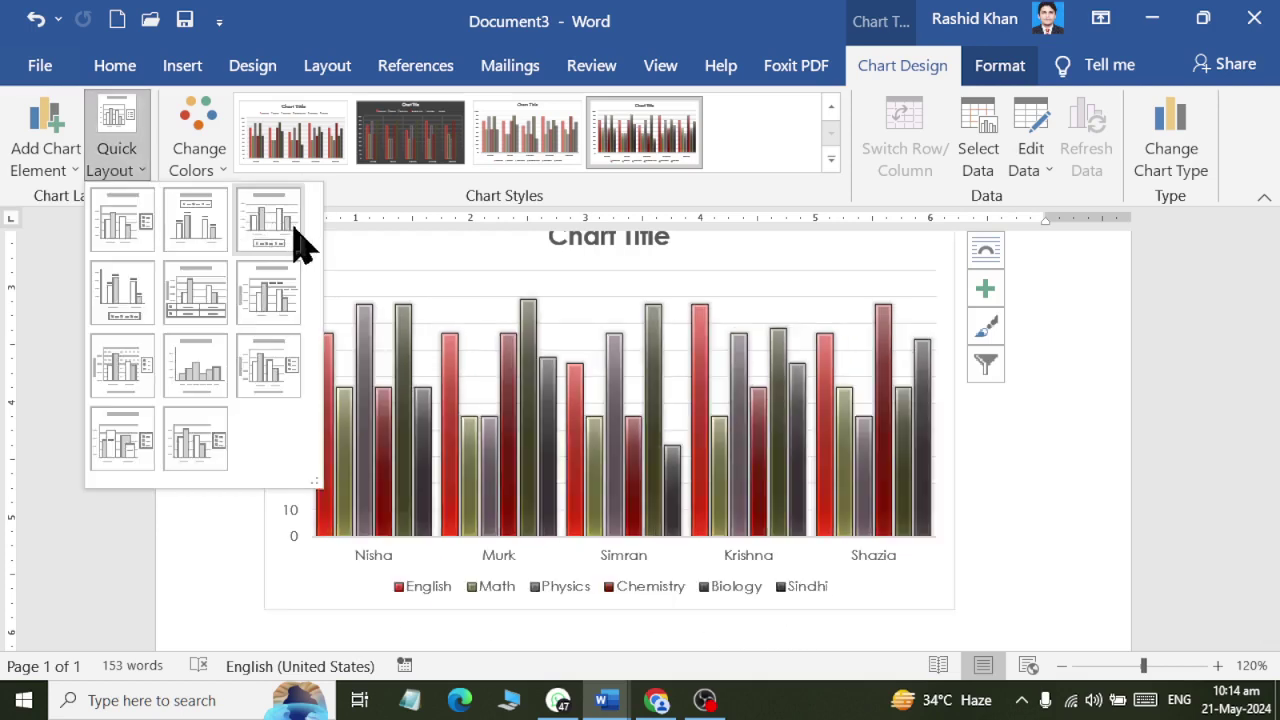
click(300, 240)
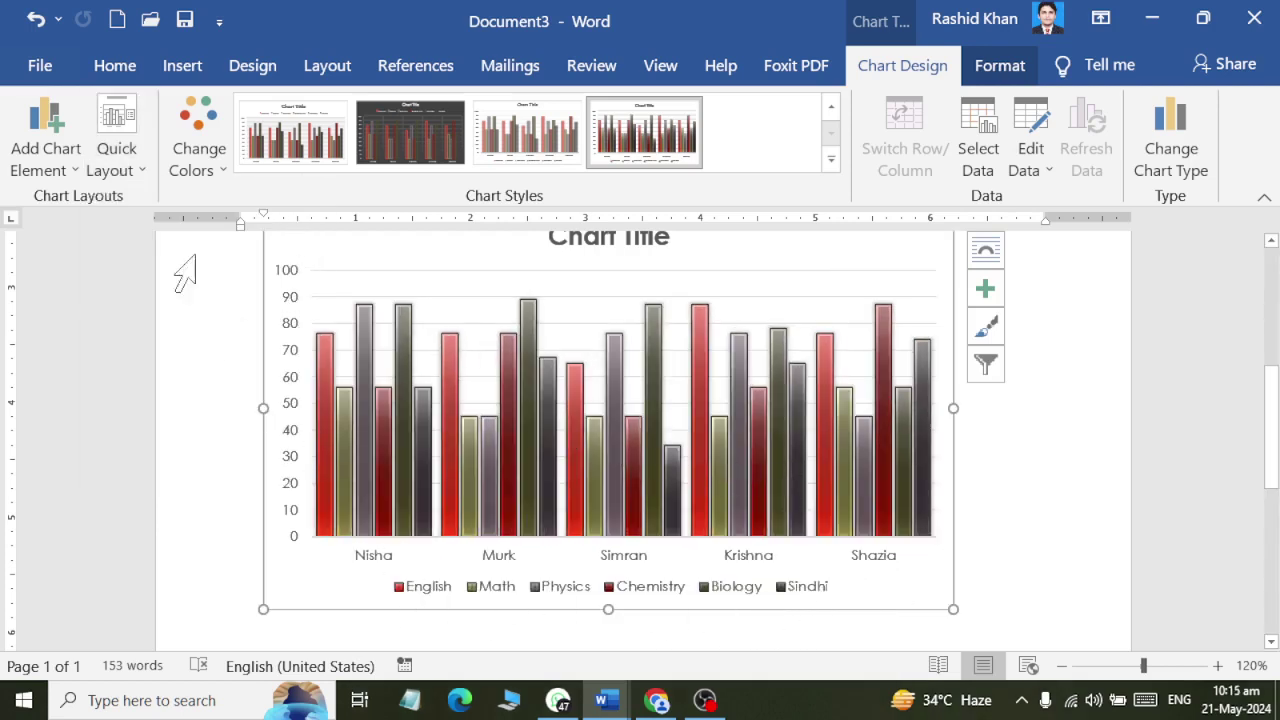
click(116, 158)
click(197, 372)
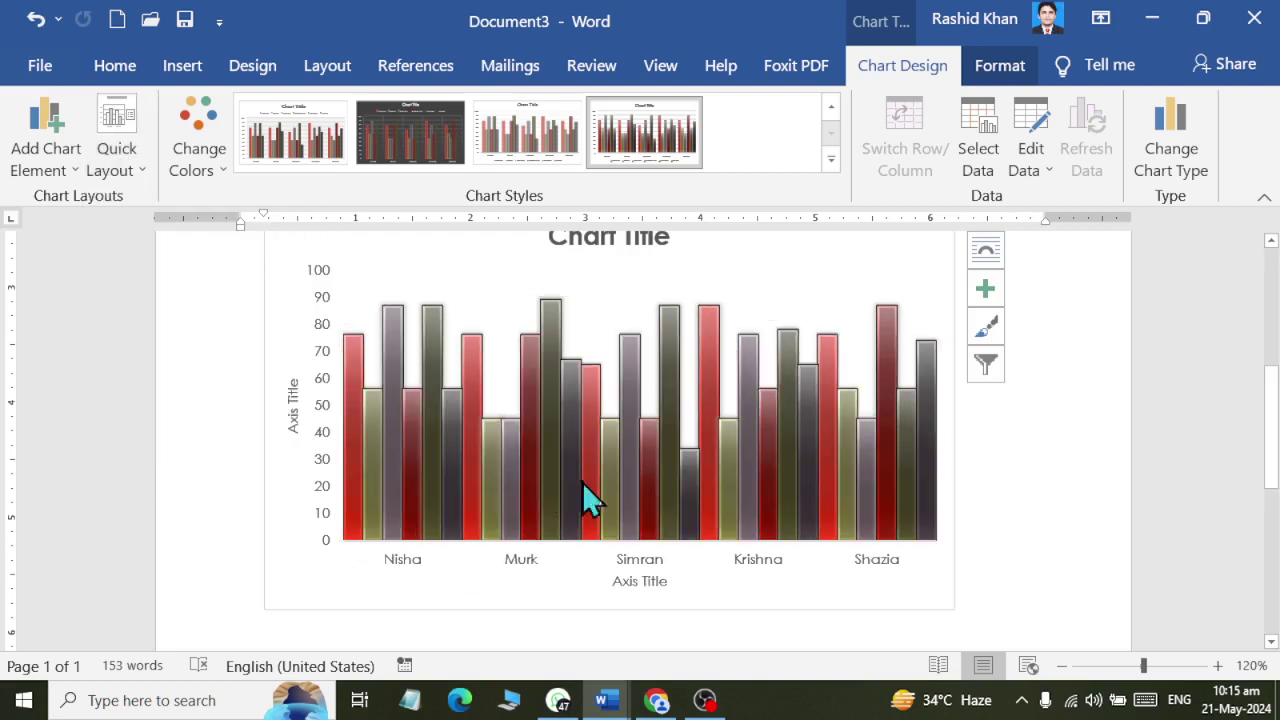
Try layouts with axis titles plus right legend, and with data labels, then dismiss the gallery
click(110, 156)
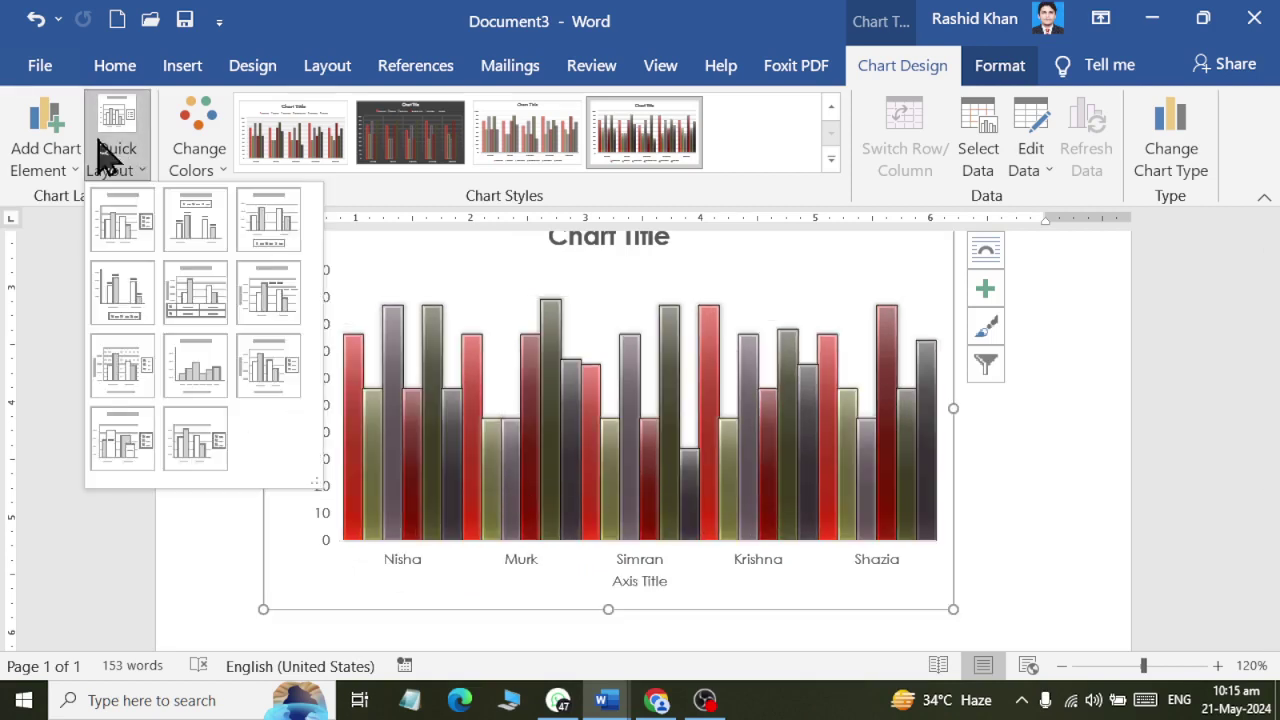
click(280, 375)
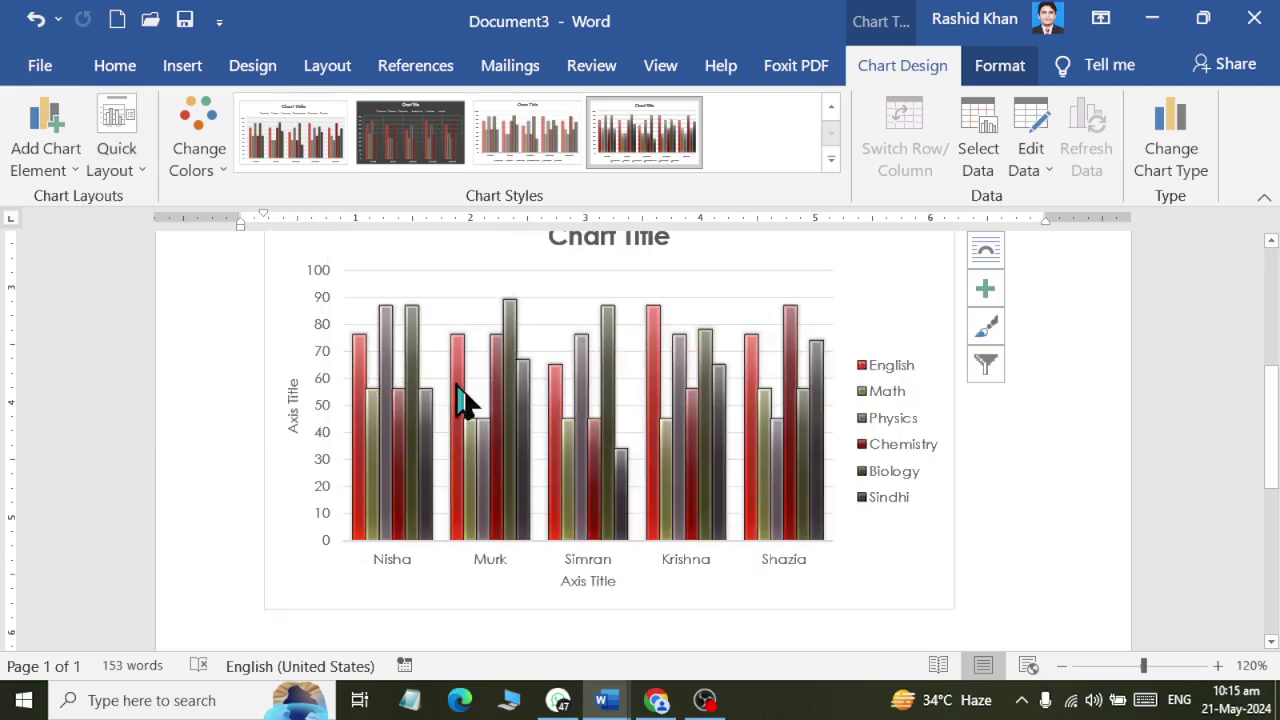
click(125, 155)
click(118, 345)
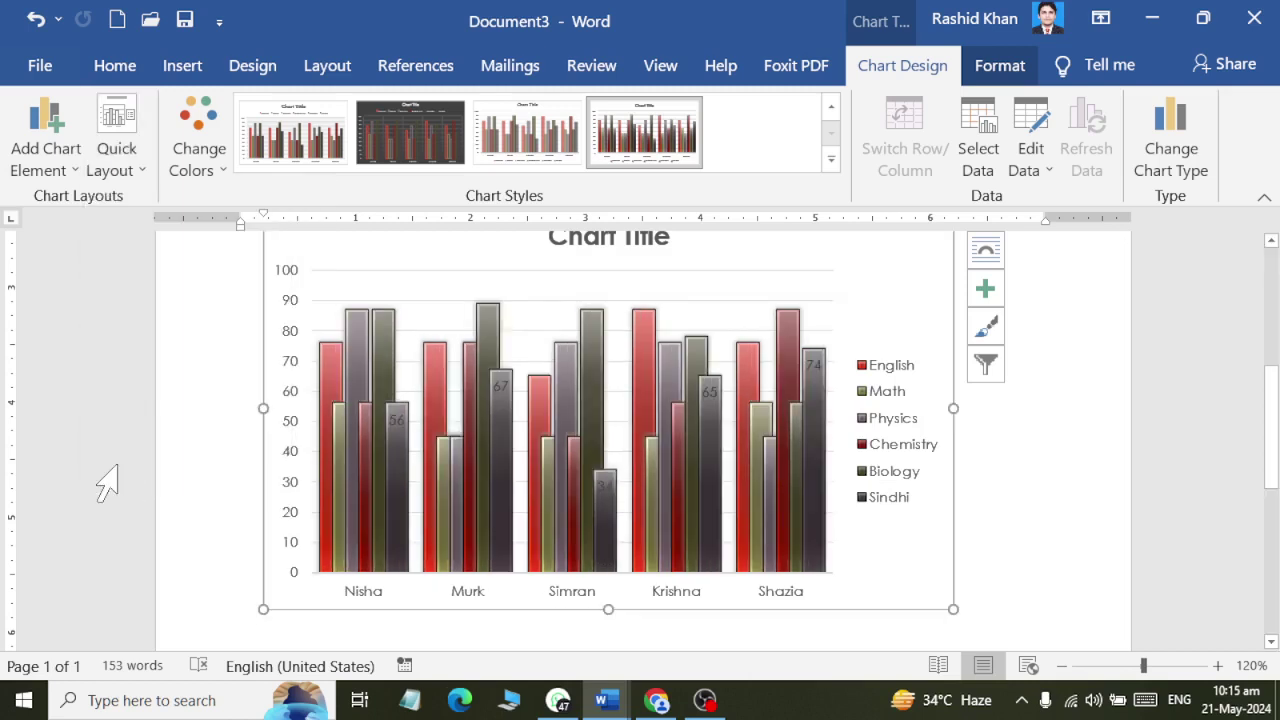
scroll(494, 386, up, 1)
scroll(500, 386, down, 1)
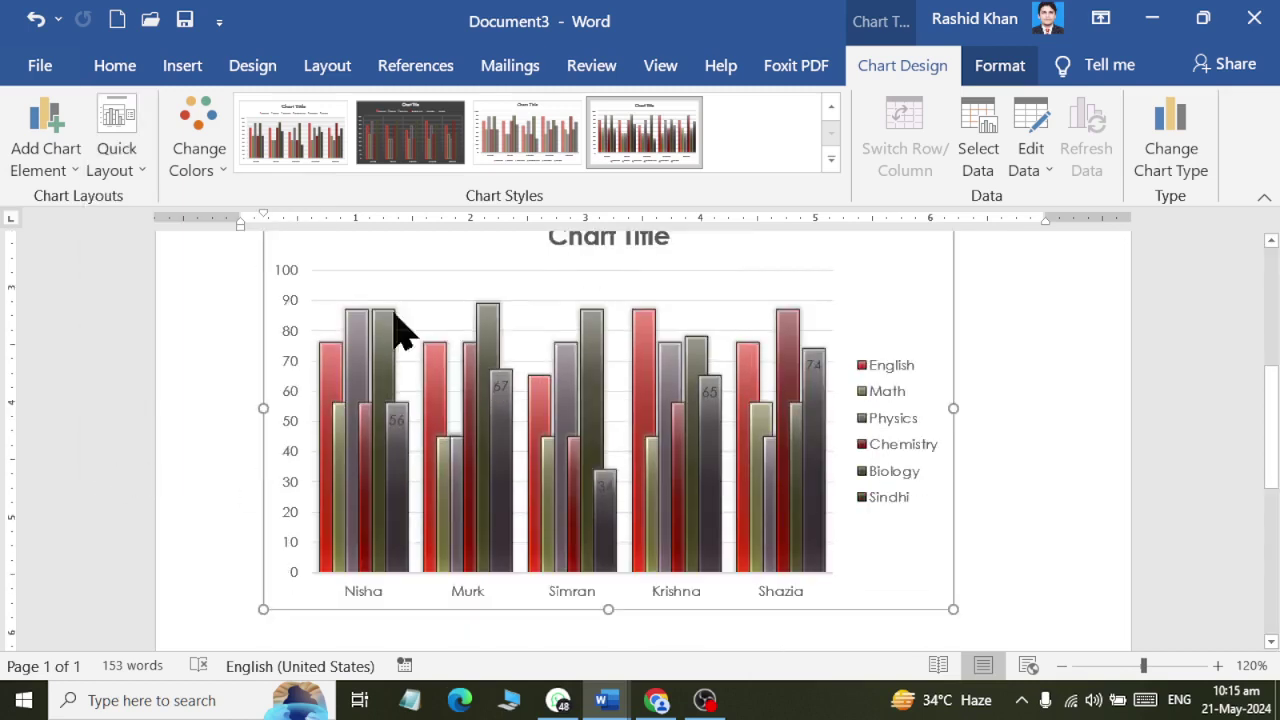
click(117, 157)
click(775, 190)
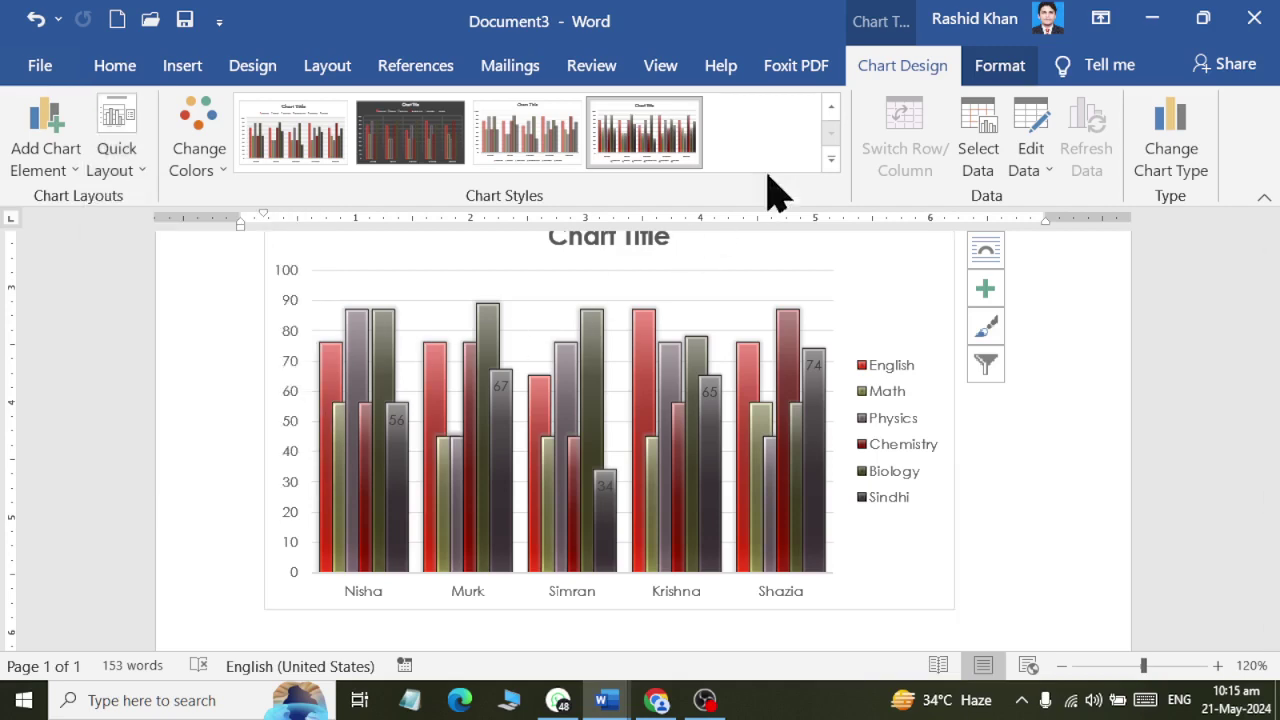
Apply the faded gradient bar style and the layout with axis titles and a data table
click(831, 159)
click(605, 255)
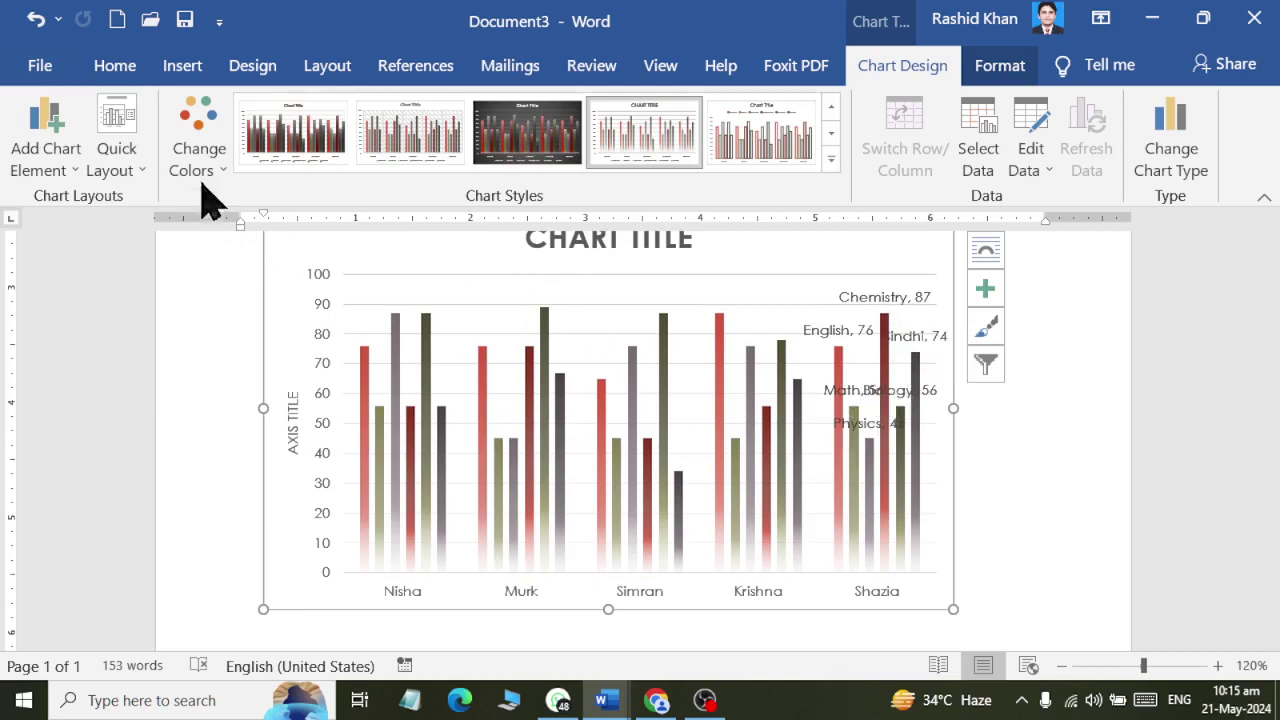
click(113, 163)
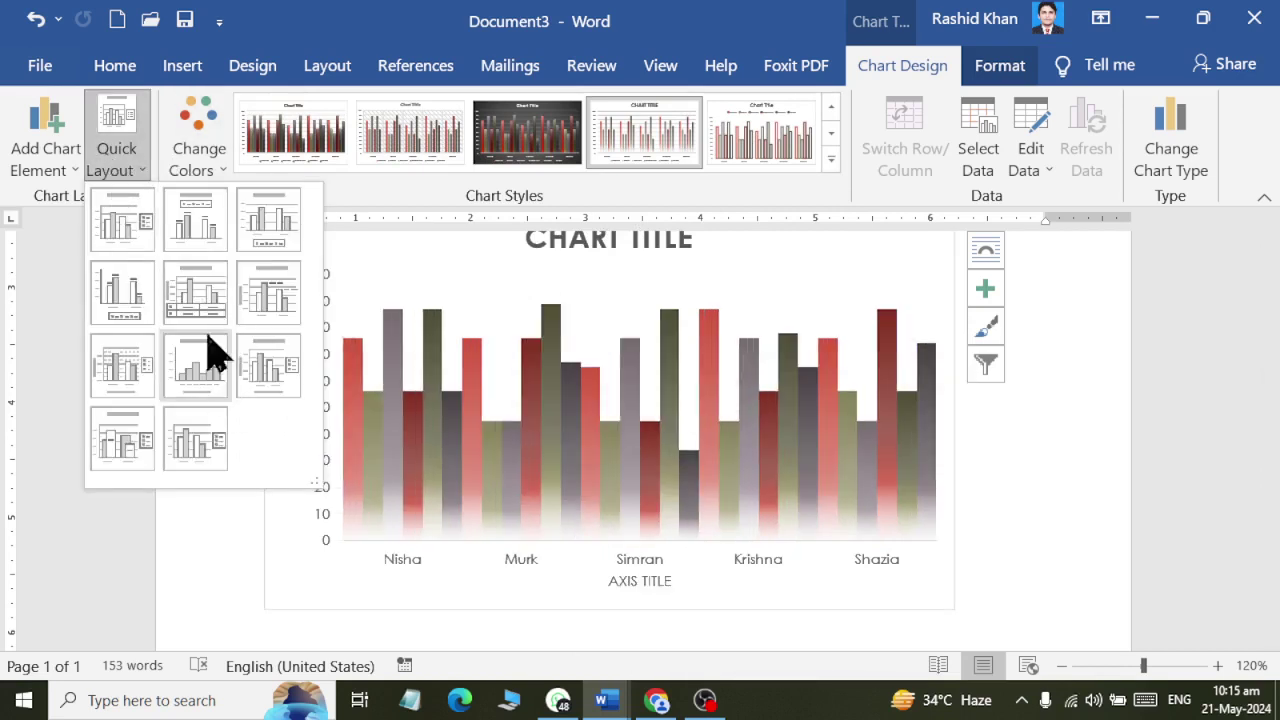
click(210, 295)
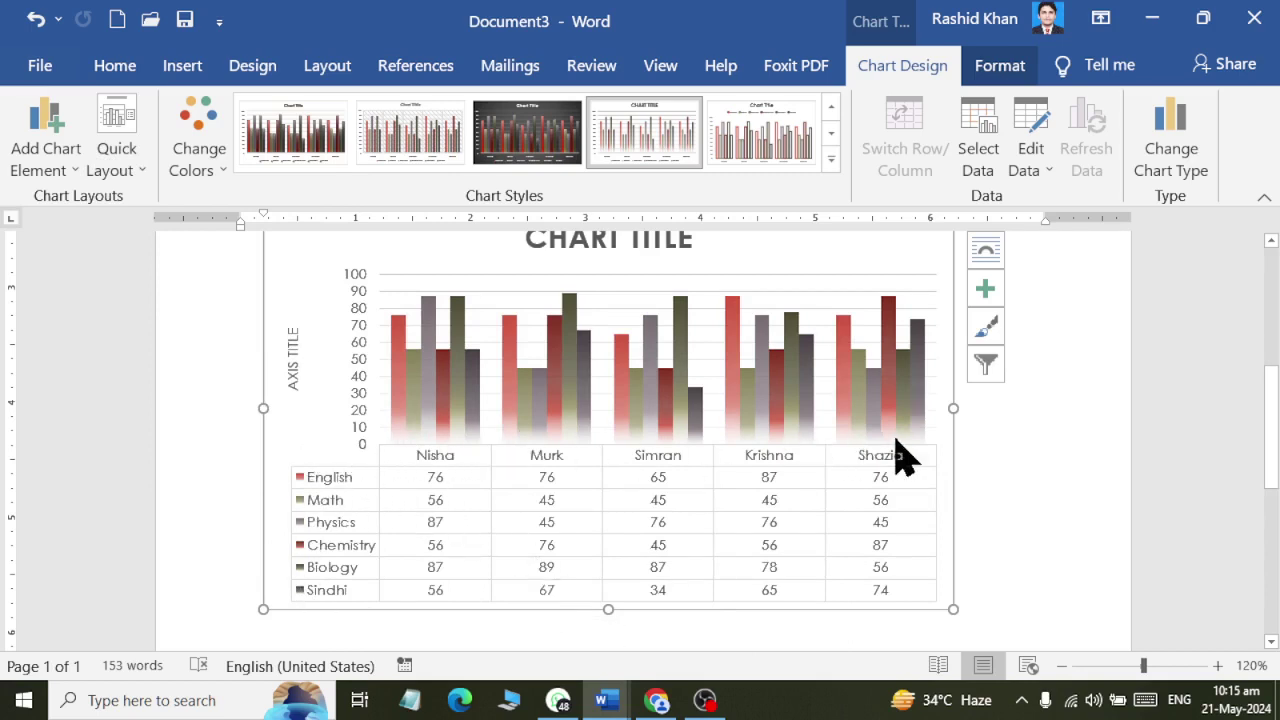
Change Murk's Biology mark in cell F3 from 89 to 73 and close the data sheet
mouse_move(897, 432)
click(1048, 170)
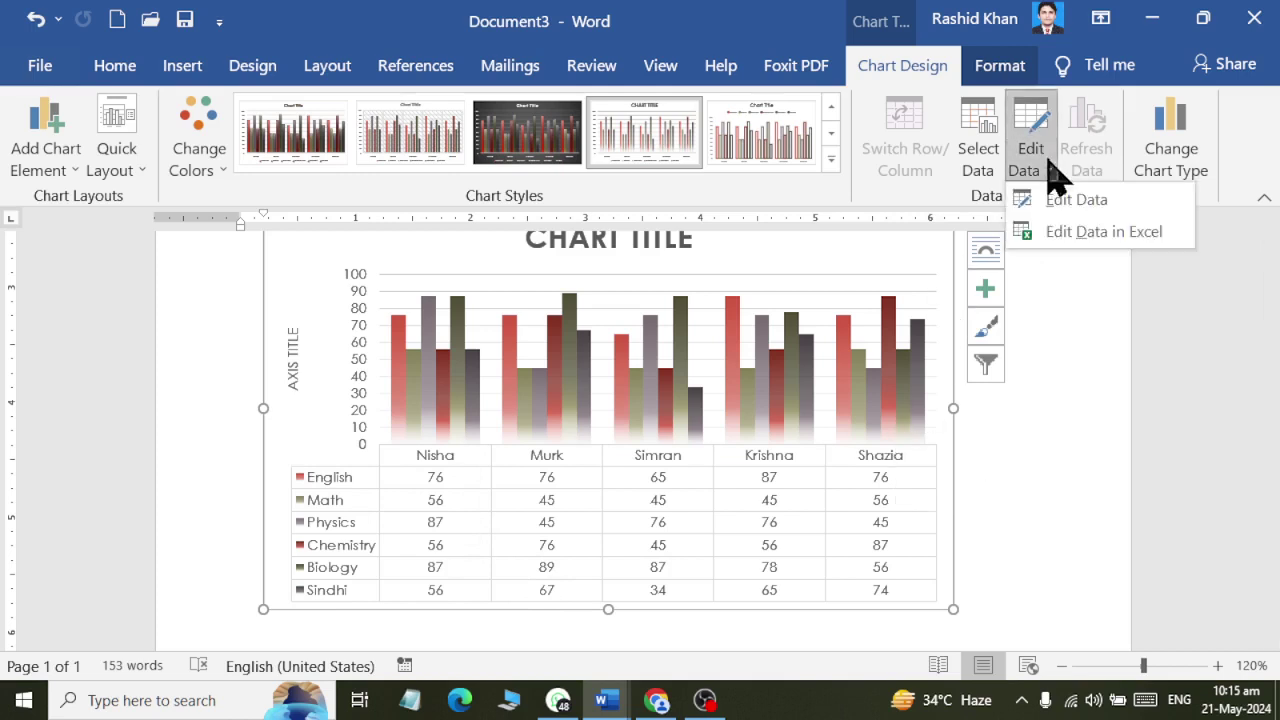
click(1058, 197)
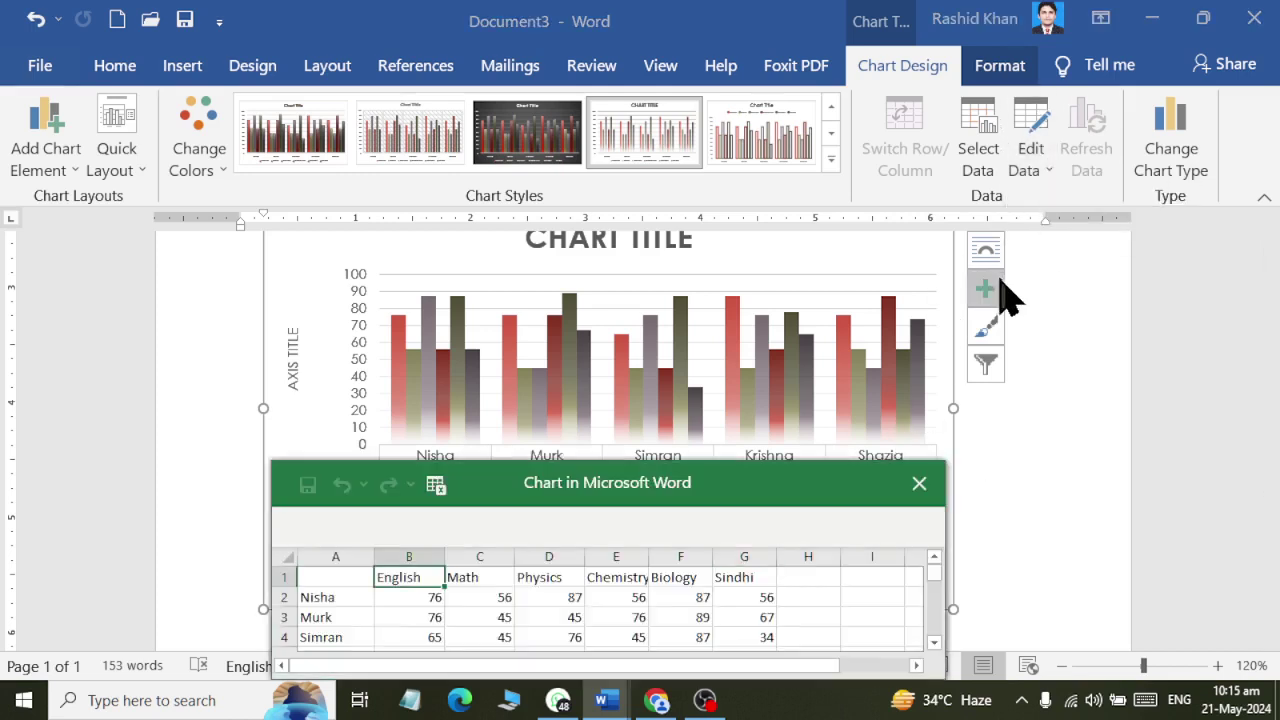
drag(620, 490, 808, 182)
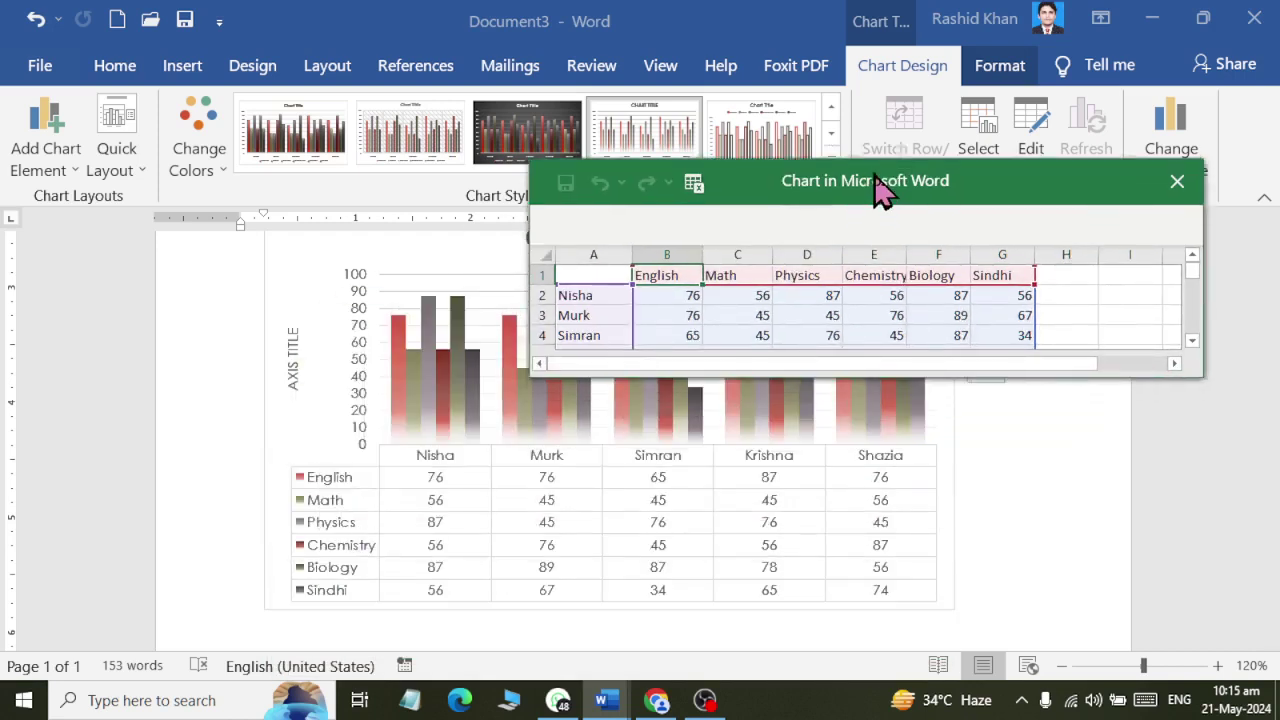
drag(707, 380, 704, 463)
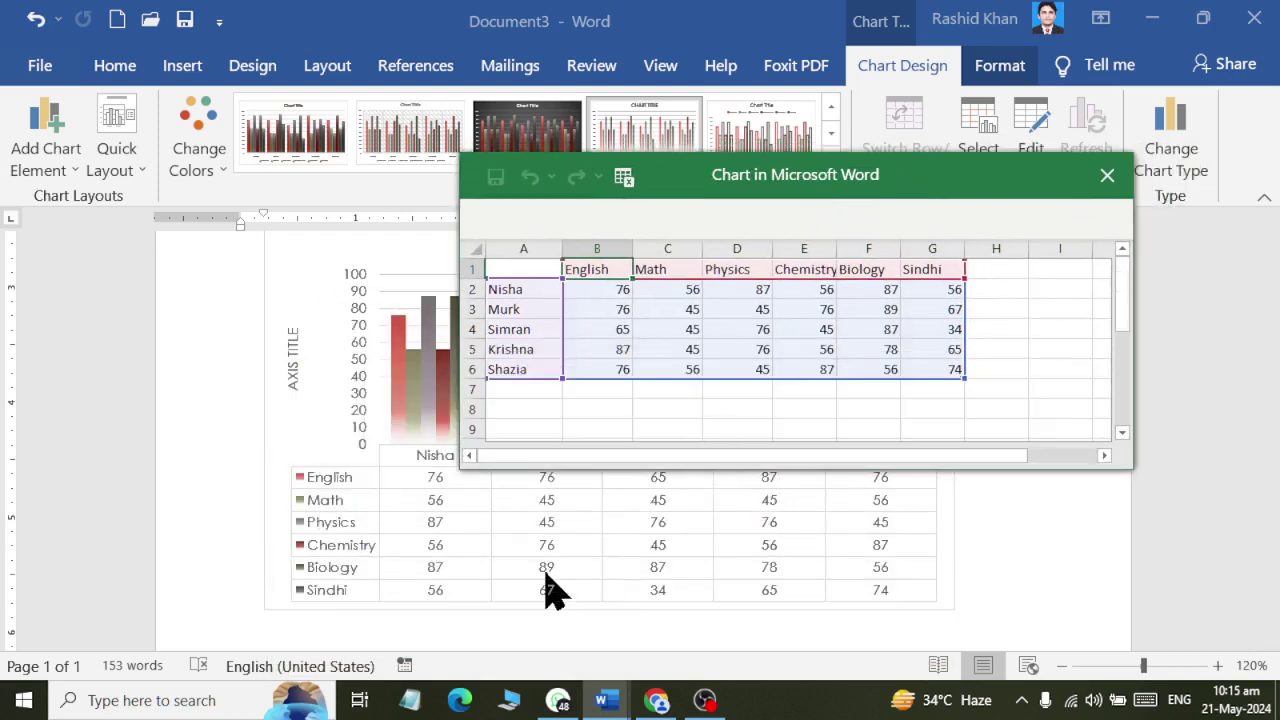
drag(724, 180, 628, 146)
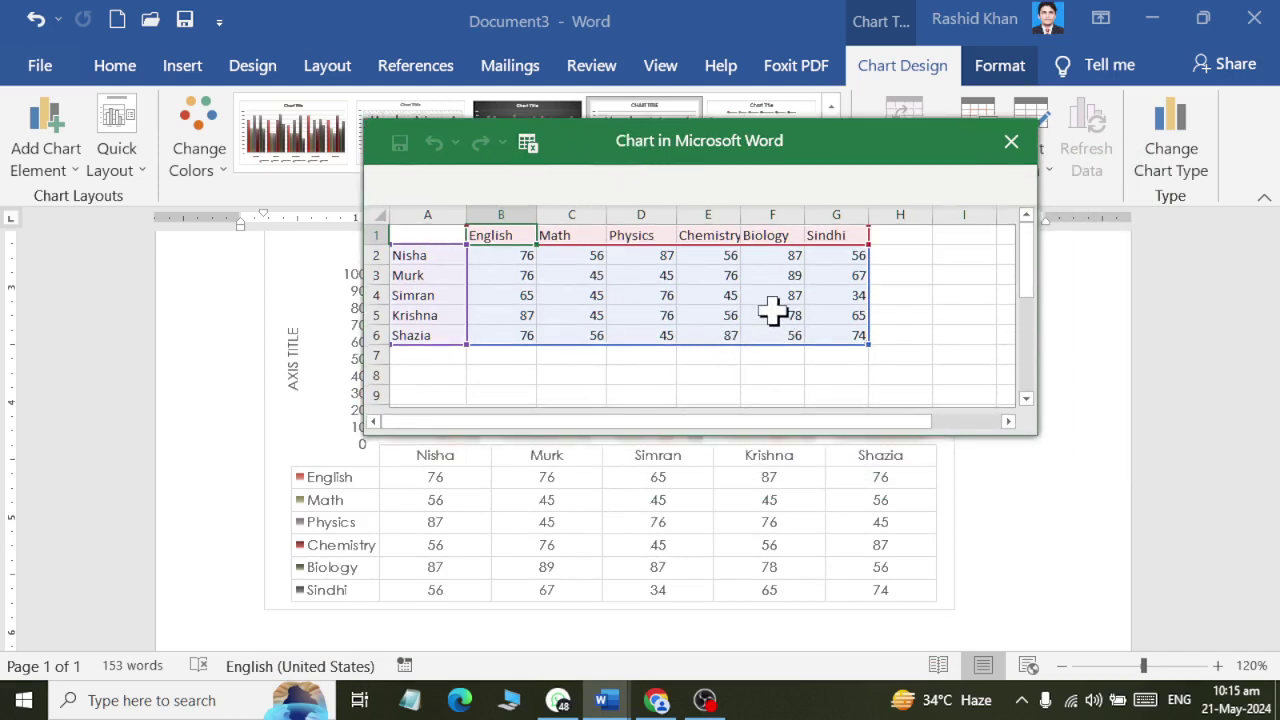
click(778, 275)
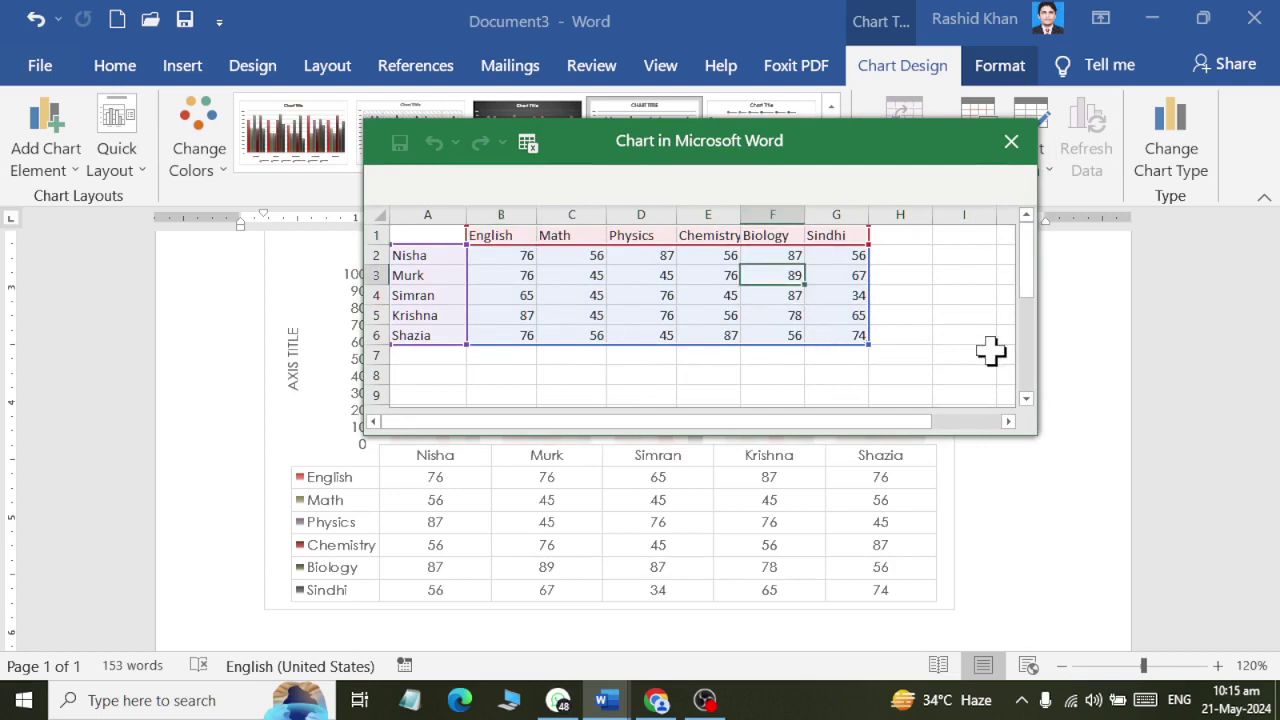
text(73)
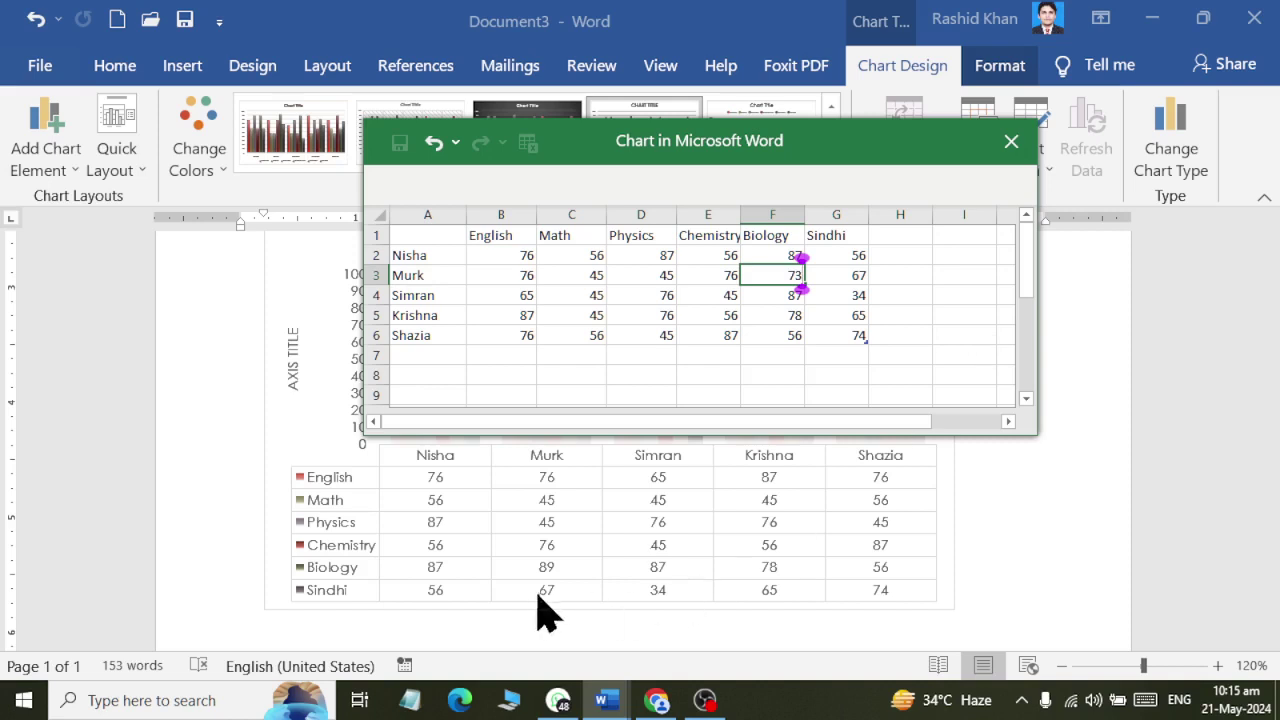
click(685, 313)
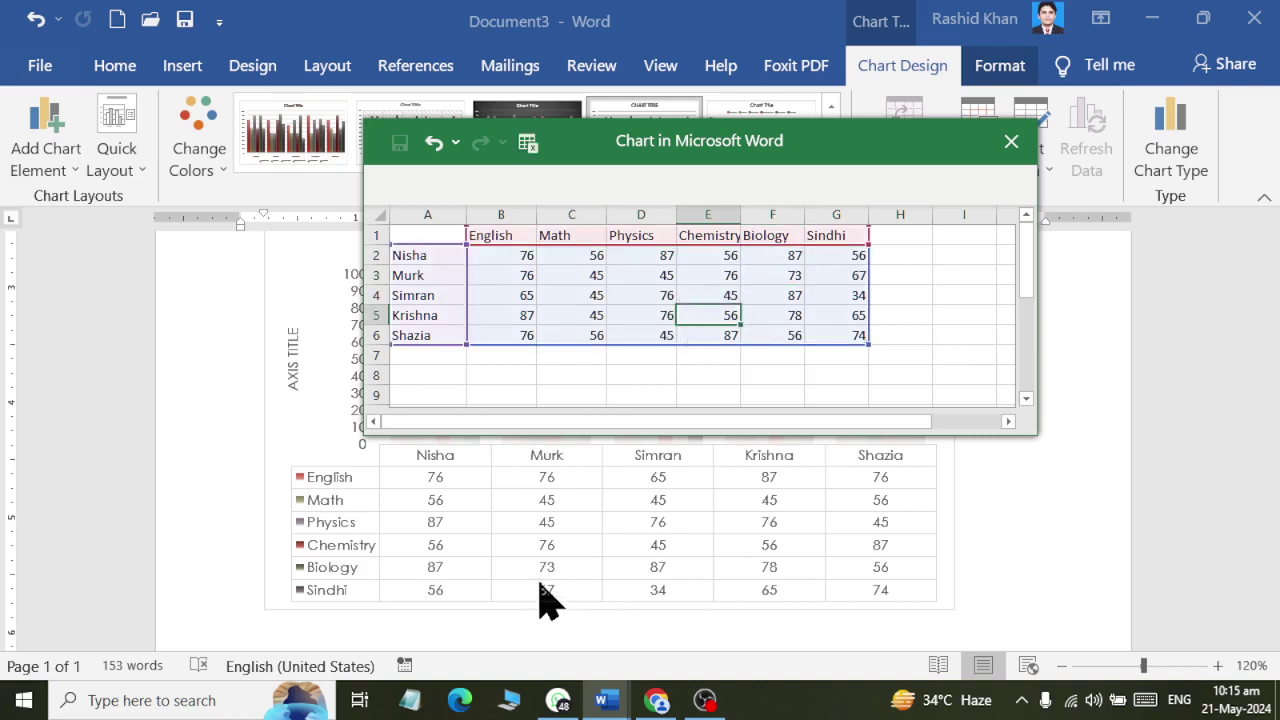
click(414, 355)
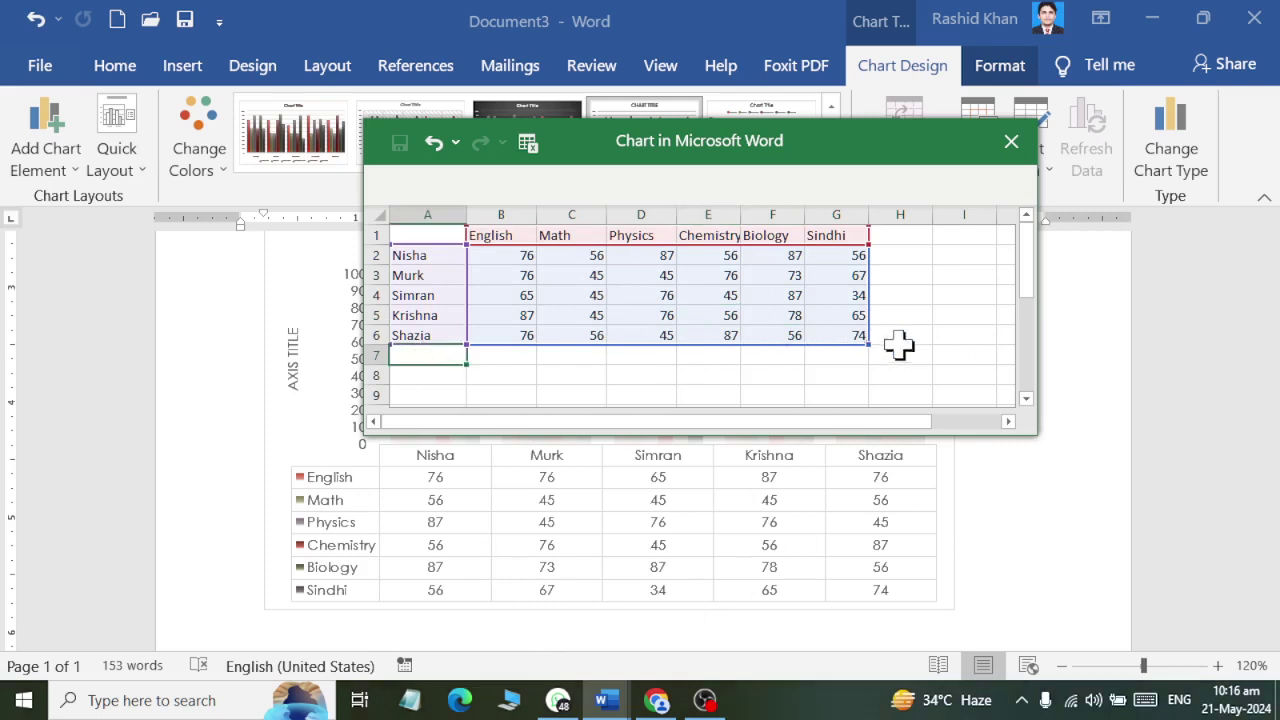
click(1011, 141)
Reopen the data sheet twice, moving and enlarging it above the chart's table, then close it
click(1048, 170)
click(1040, 230)
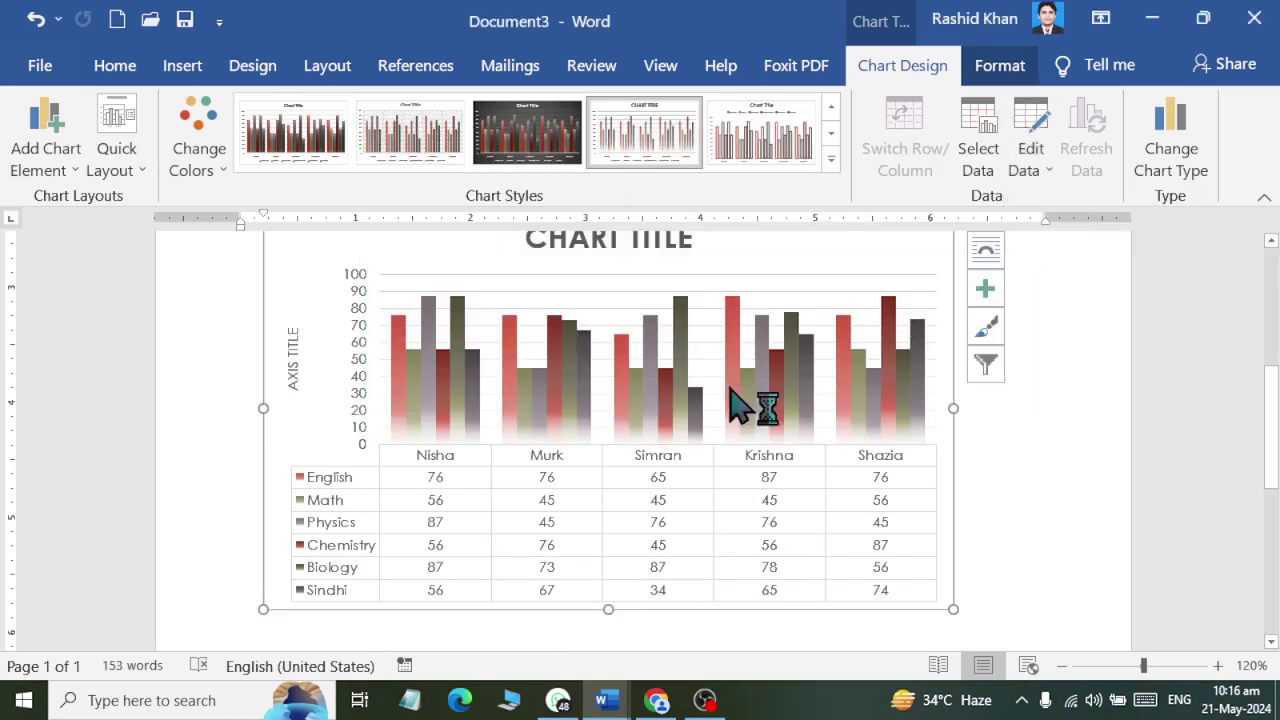
drag(562, 497, 560, 223)
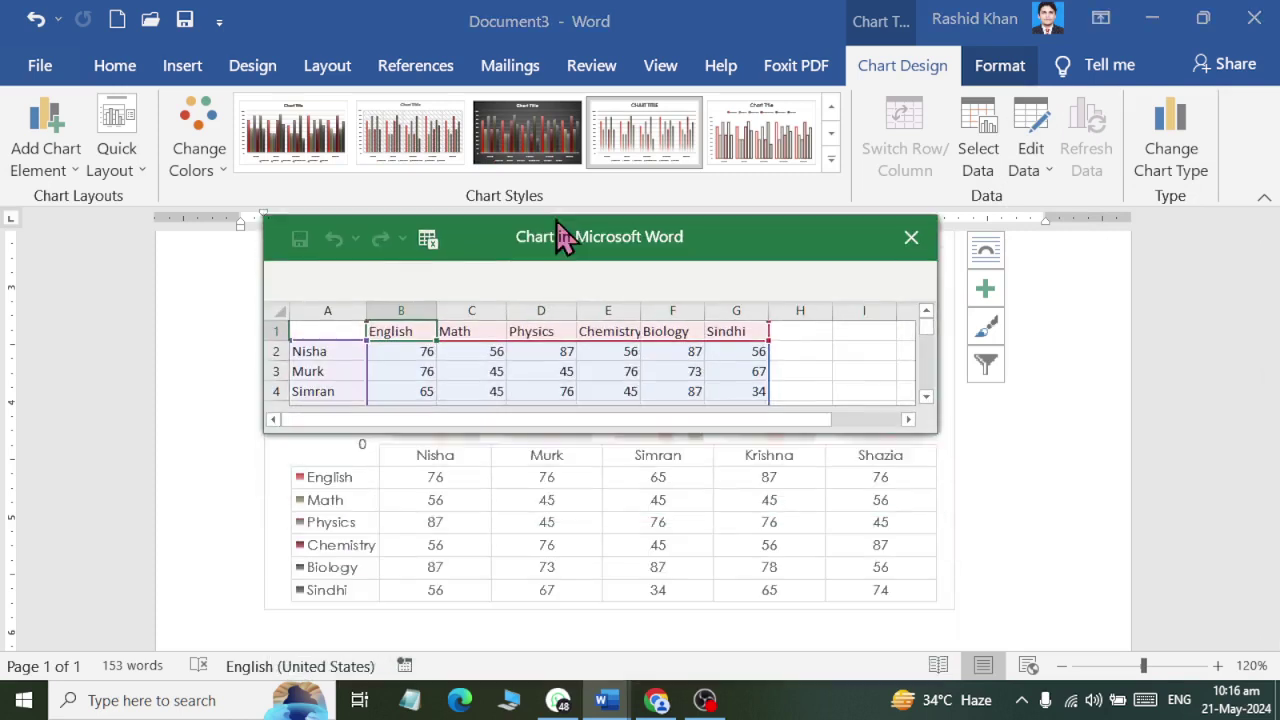
drag(943, 403, 983, 458)
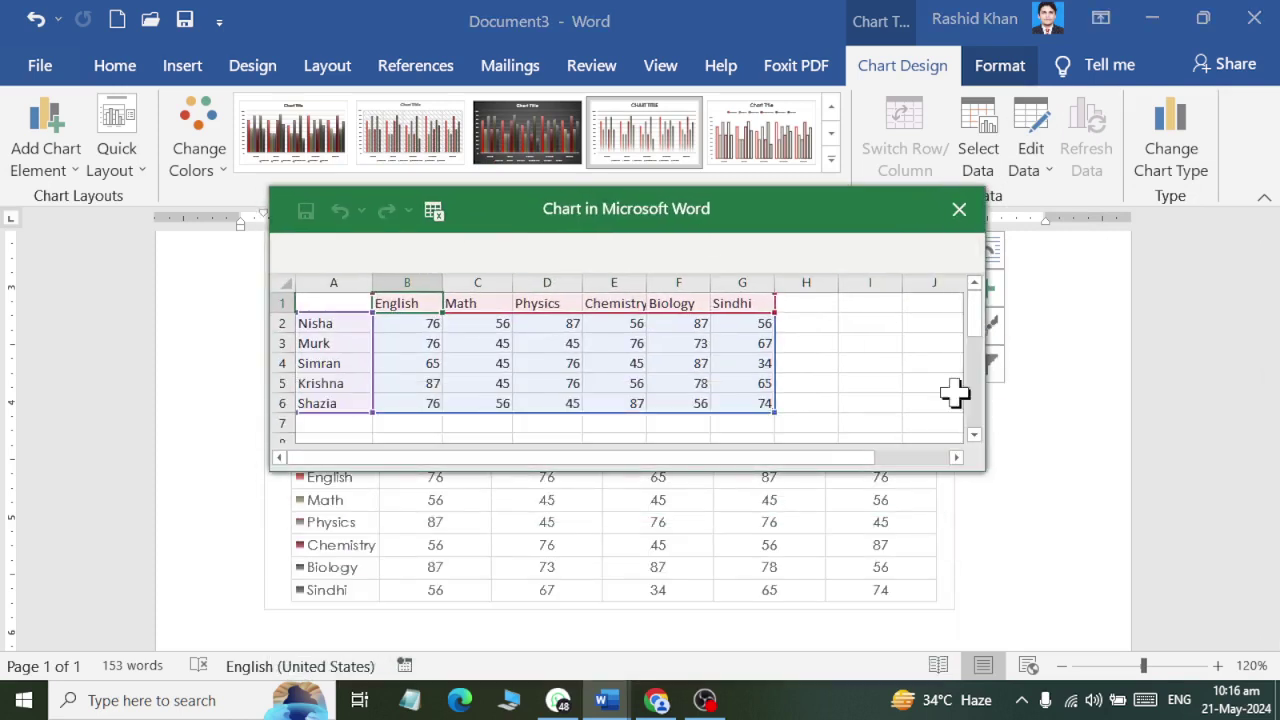
click(954, 219)
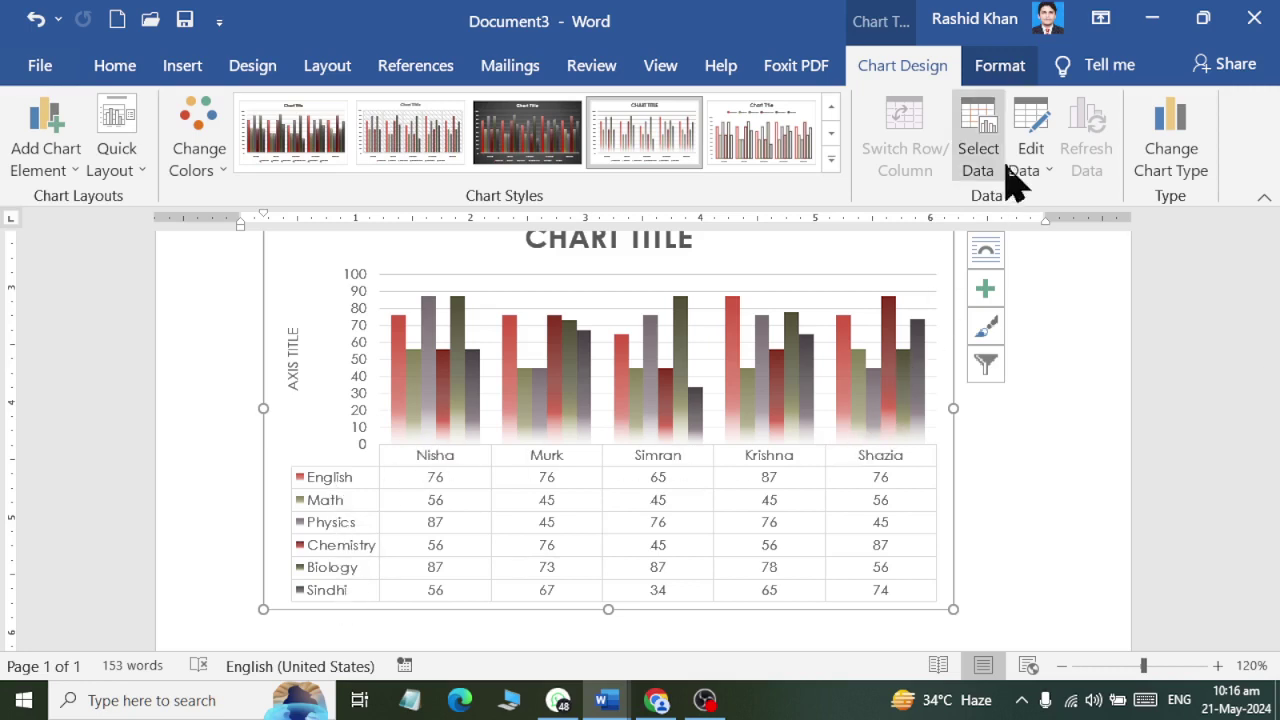
click(1048, 170)
click(1085, 232)
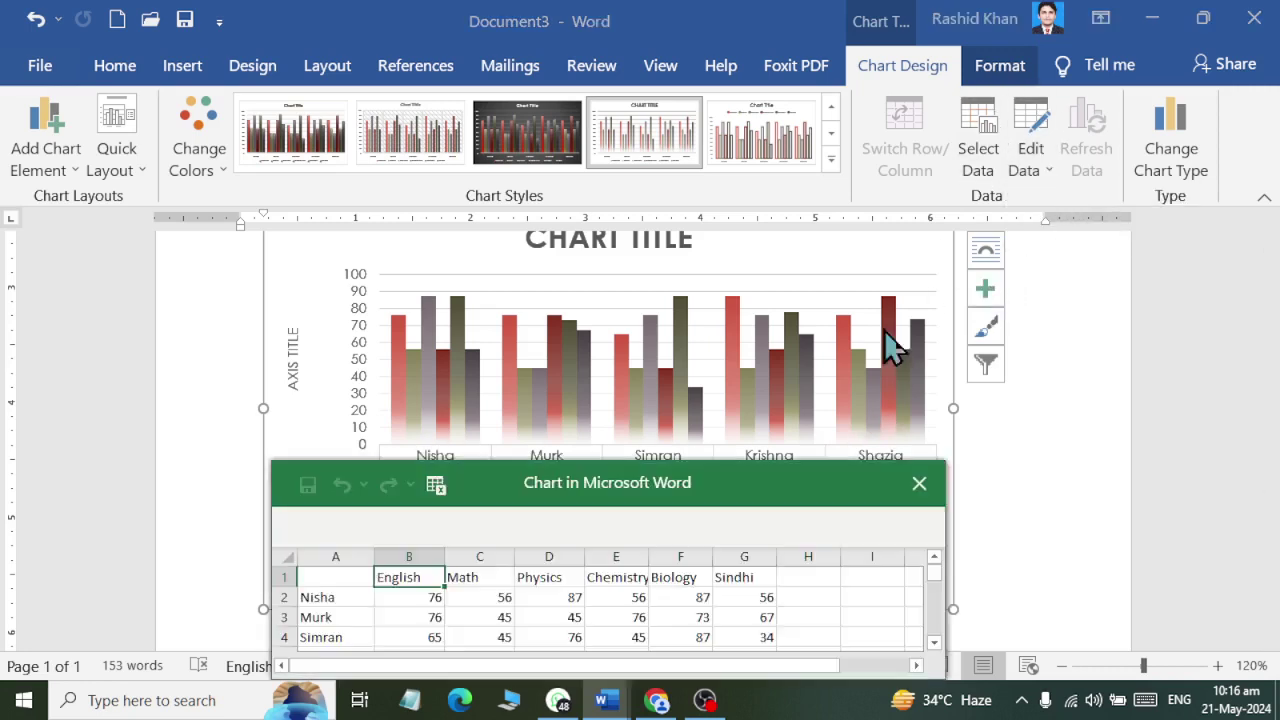
drag(560, 489, 611, 187)
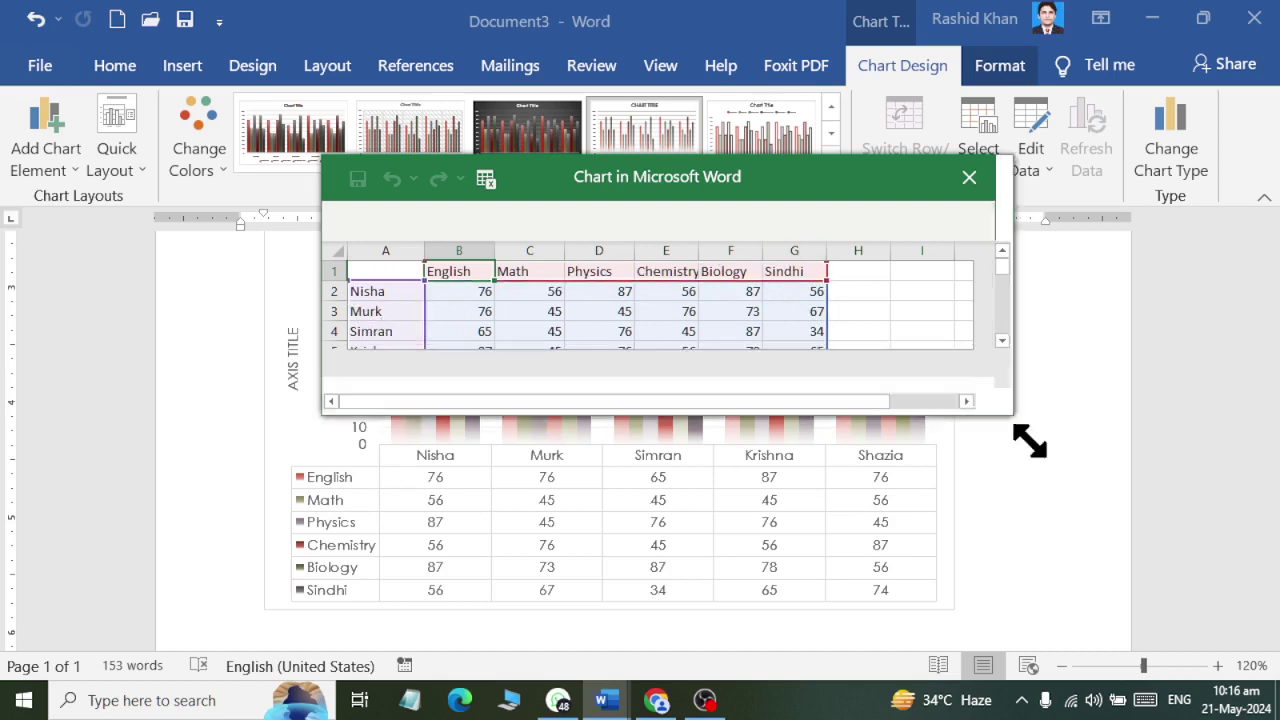
drag(1003, 375, 1088, 508)
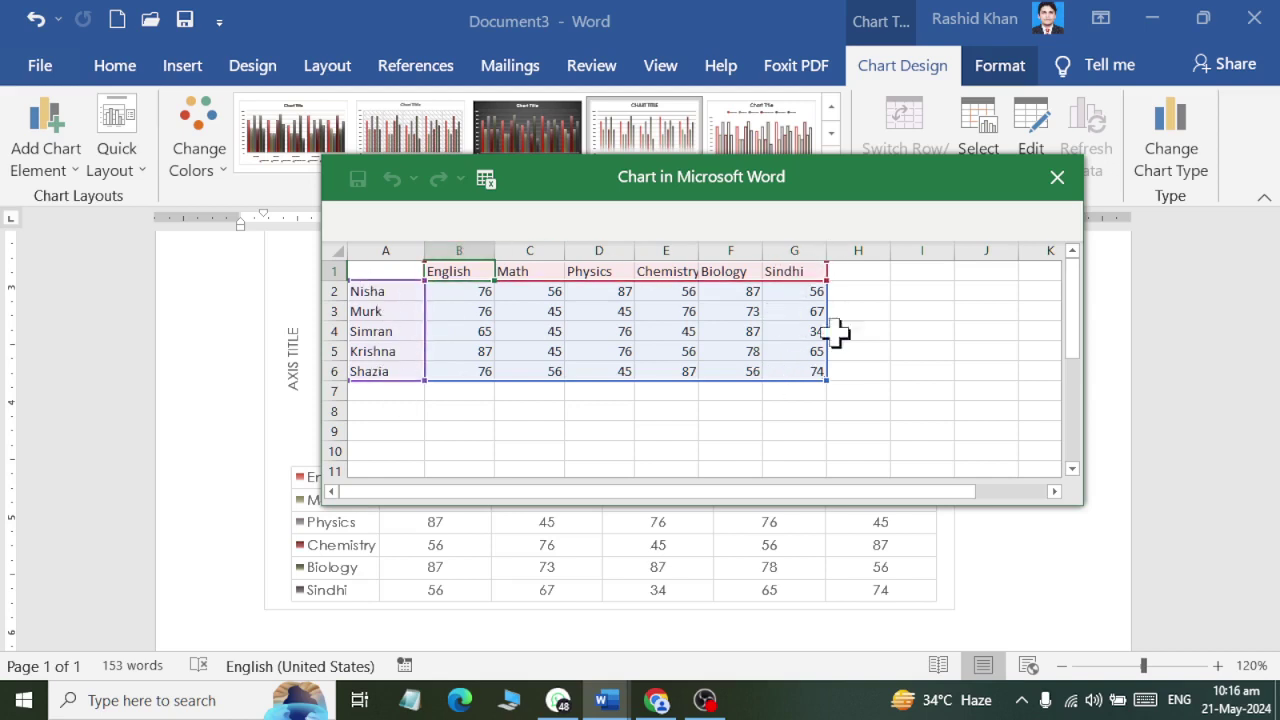
click(1057, 177)
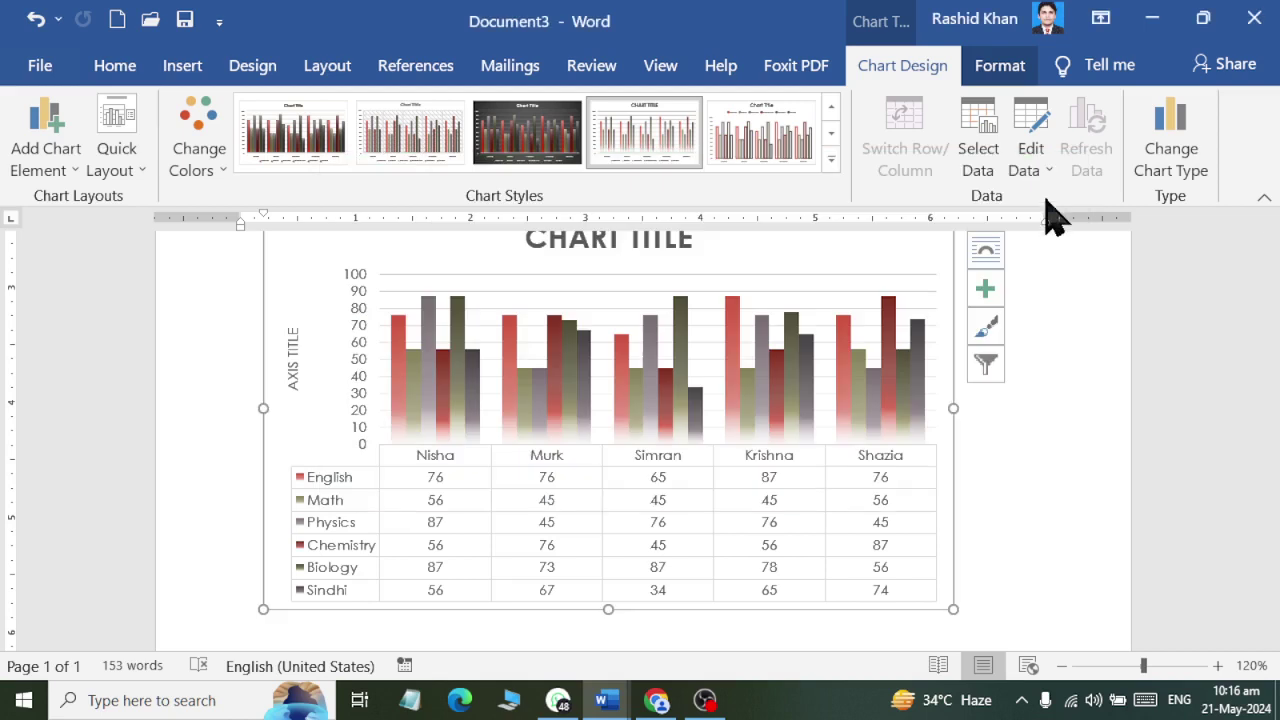
Switch rows and columns so students become series and subjects become categories
click(970, 170)
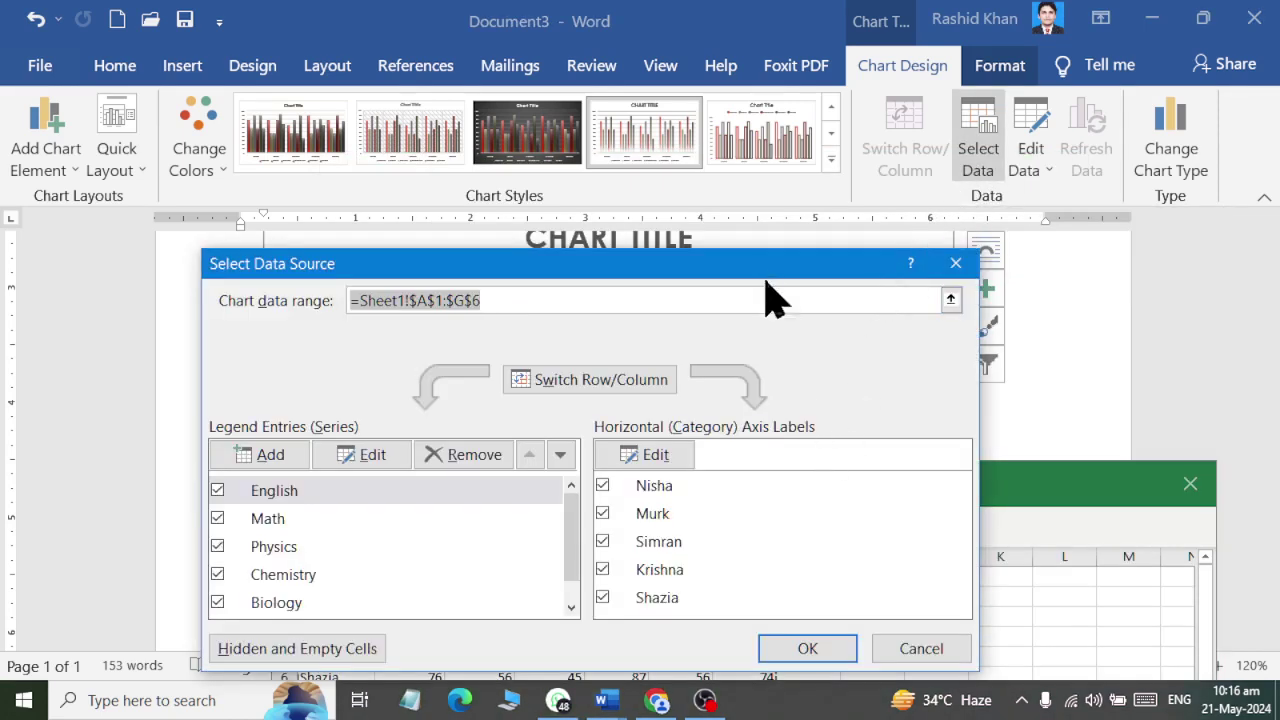
drag(766, 265, 698, 145)
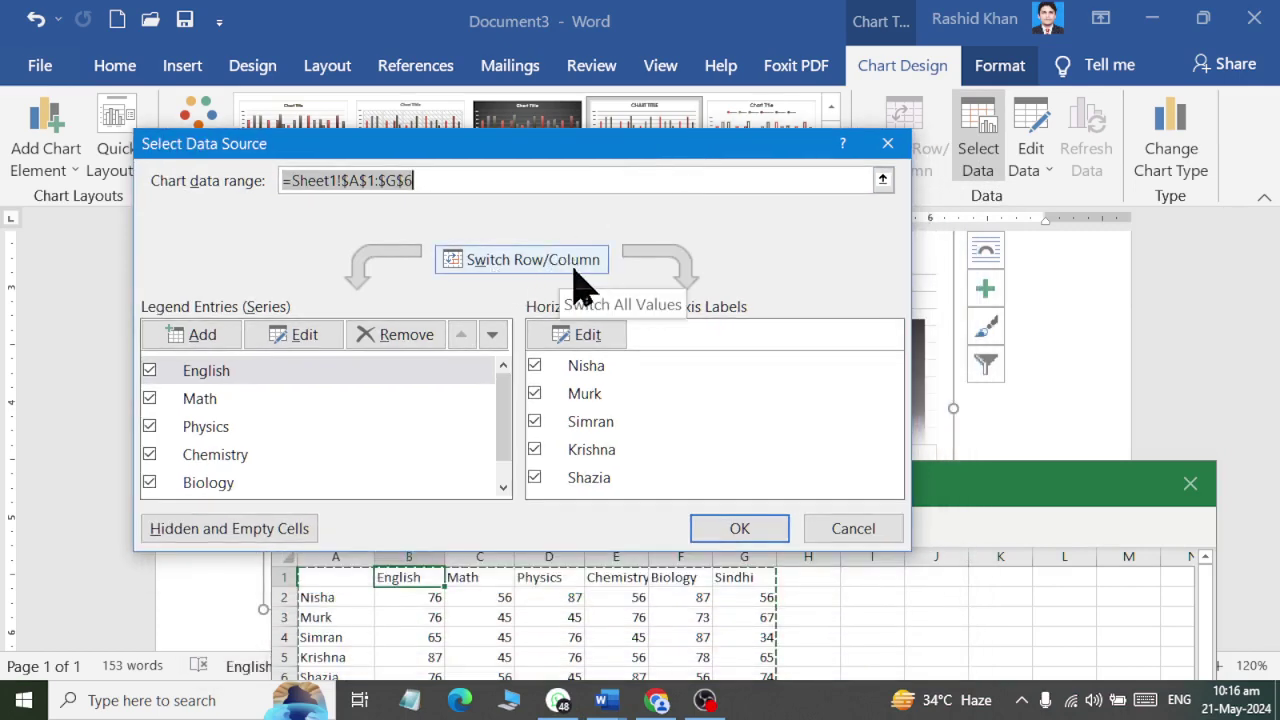
click(548, 283)
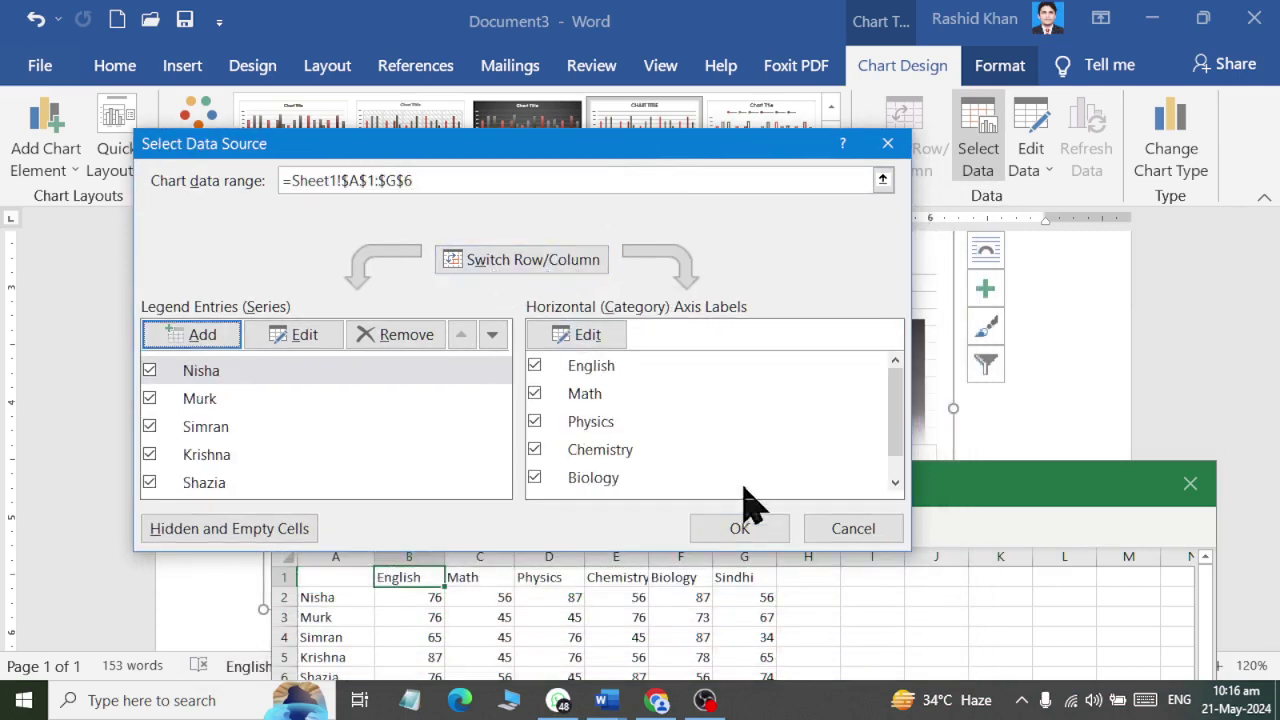
click(745, 526)
Close the data sheet and bring up Select Data Source again in Document3
click(919, 483)
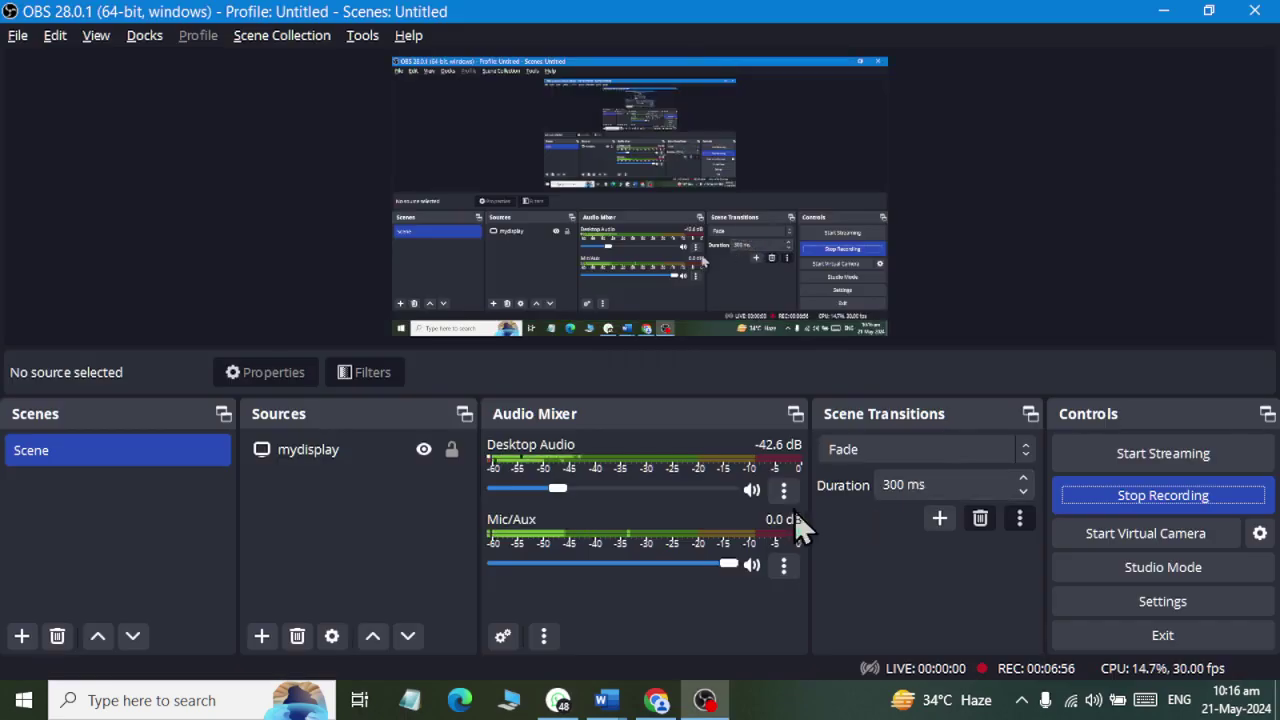
mouse_move(606, 699)
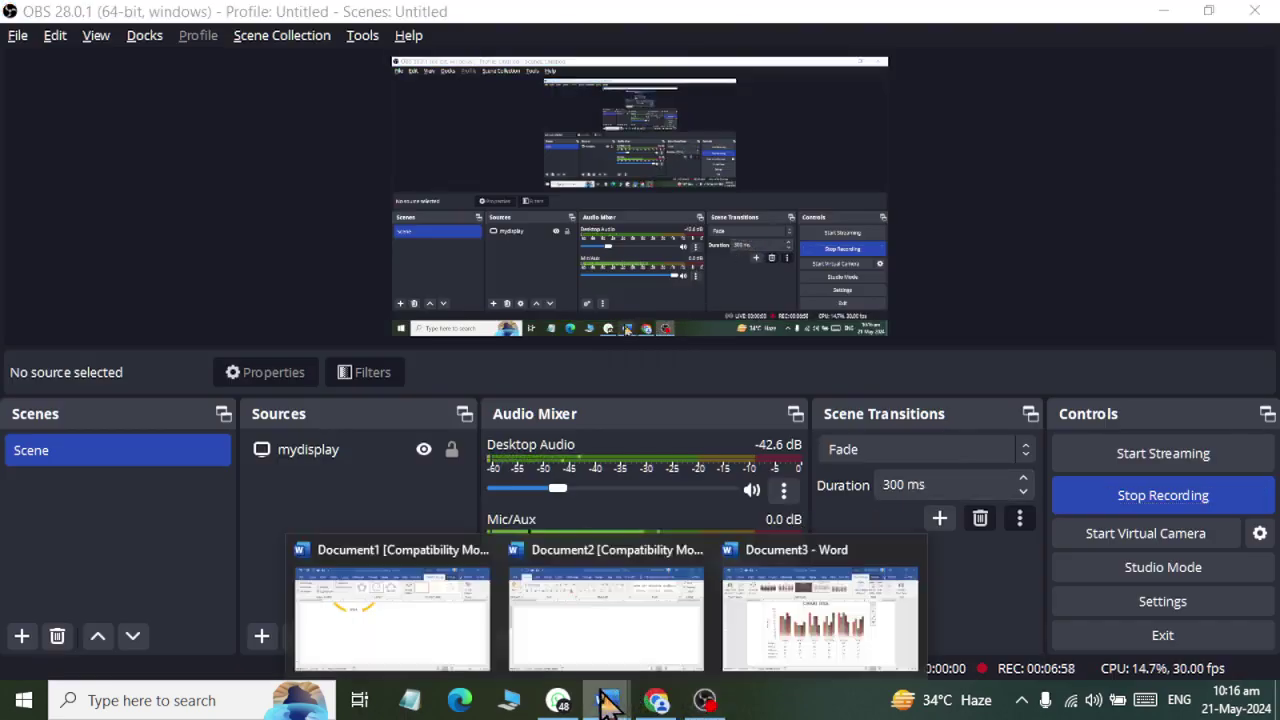
click(823, 590)
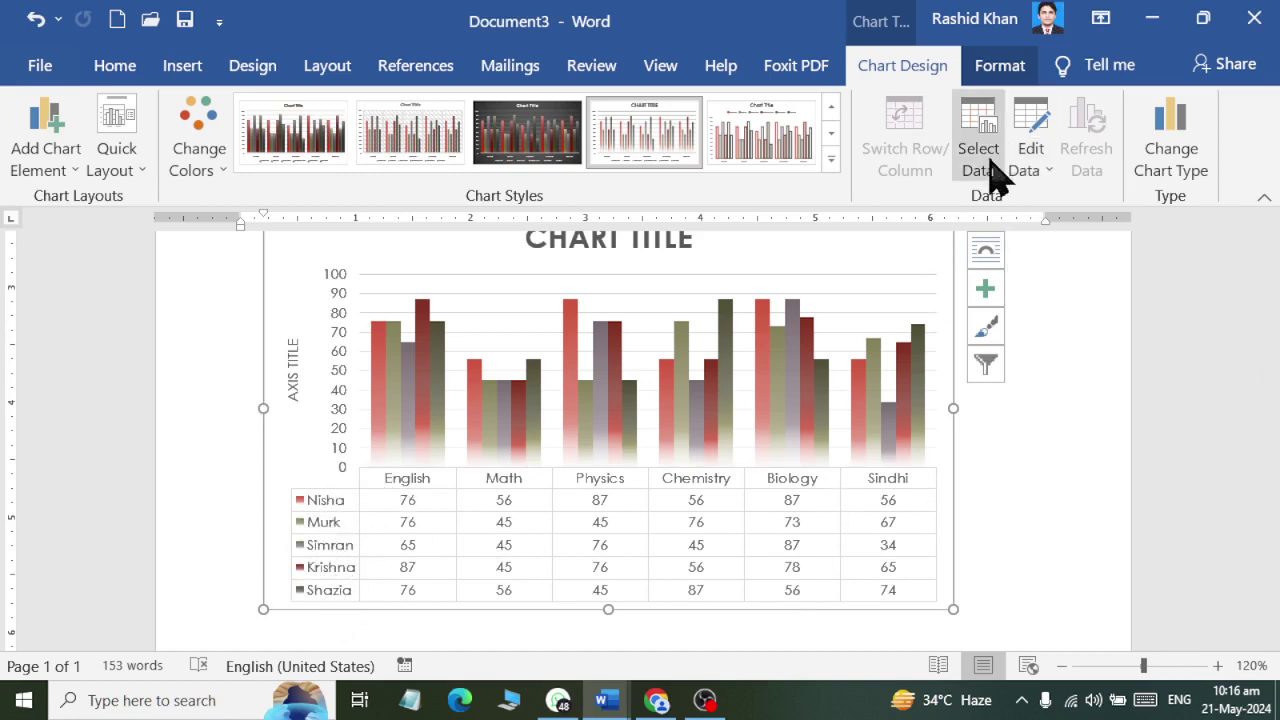
click(945, 180)
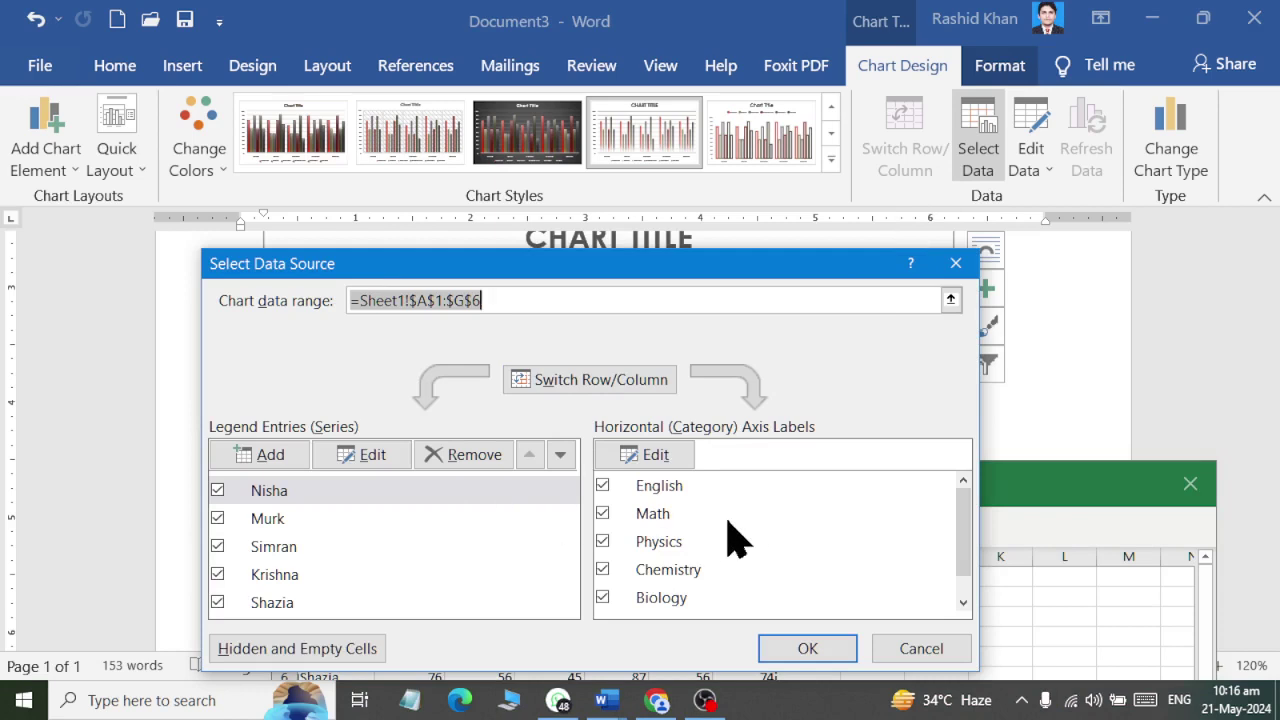
Untick Simran's series so it is removed from the chart
click(217, 546)
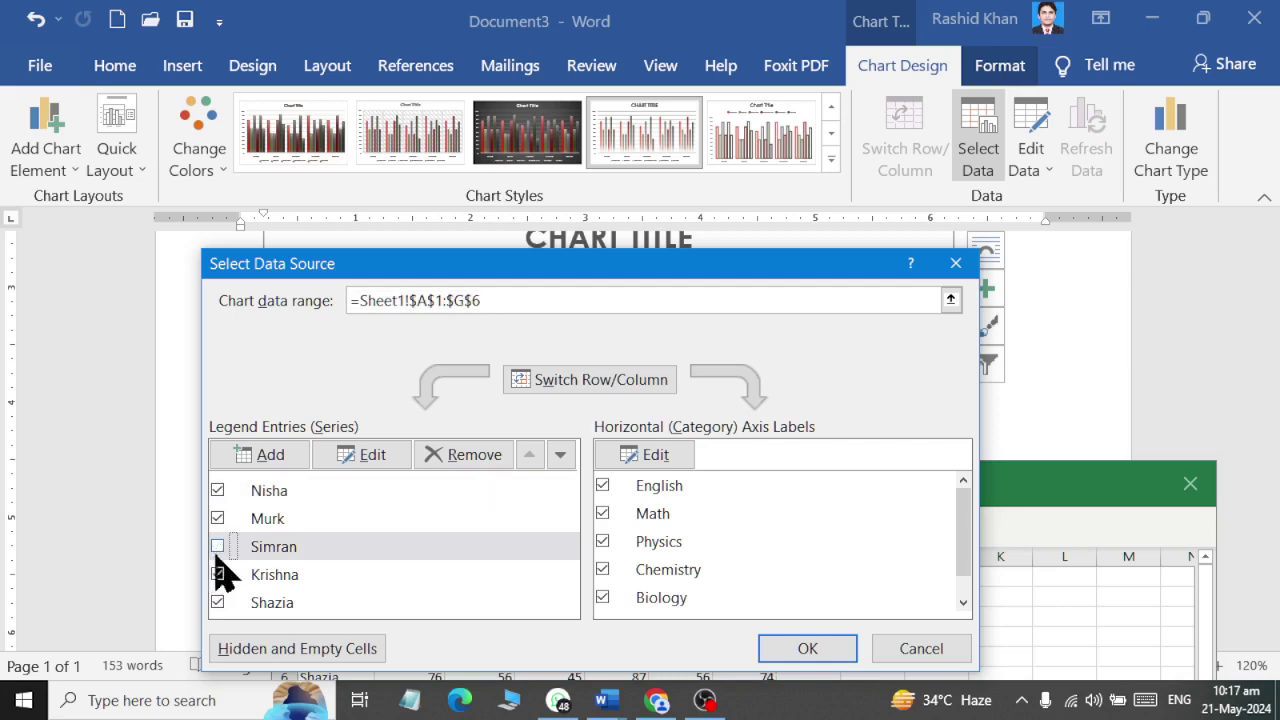
click(807, 648)
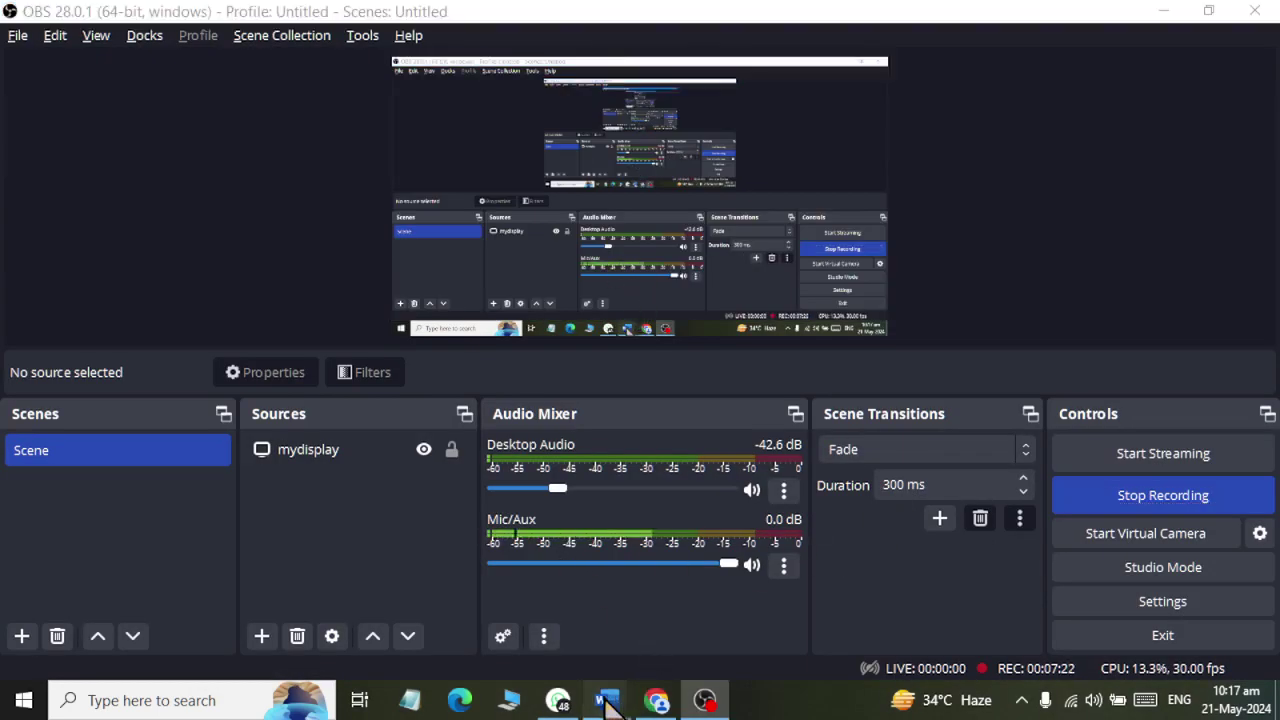
mouse_move(600, 700)
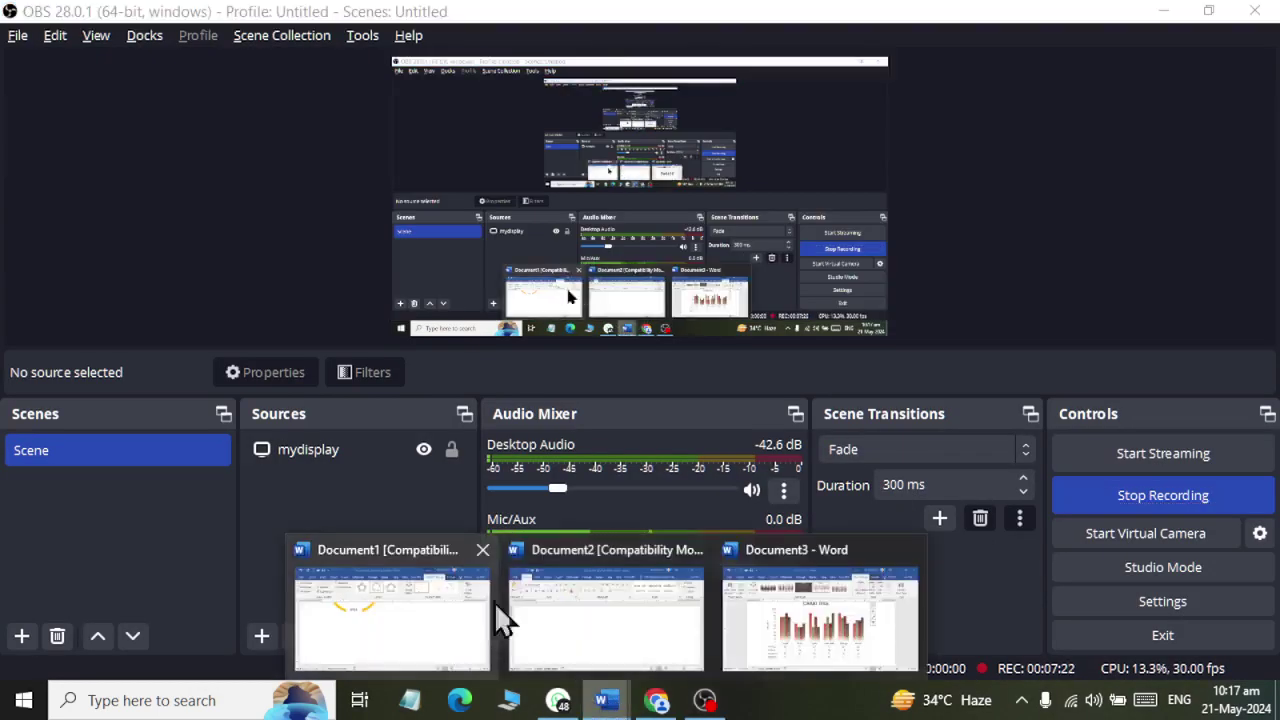
click(610, 610)
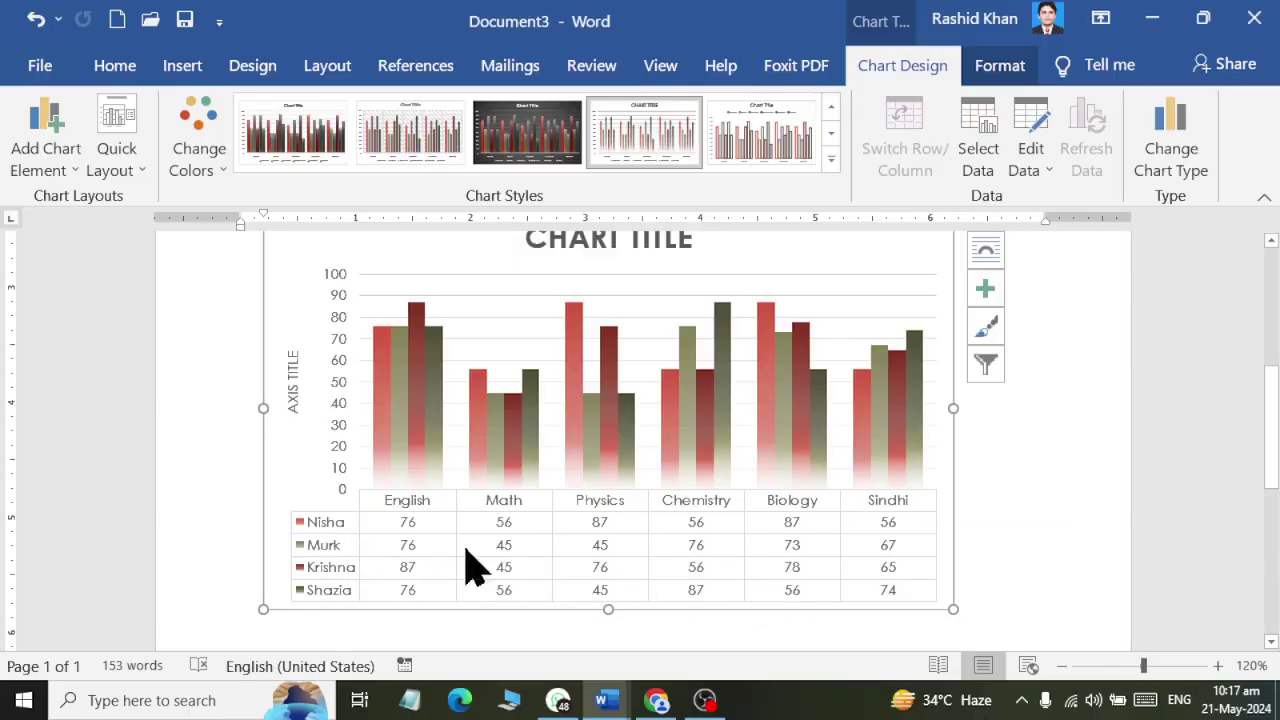
Restore Simran's series and leave Sindhi out of the subject categories
click(985, 160)
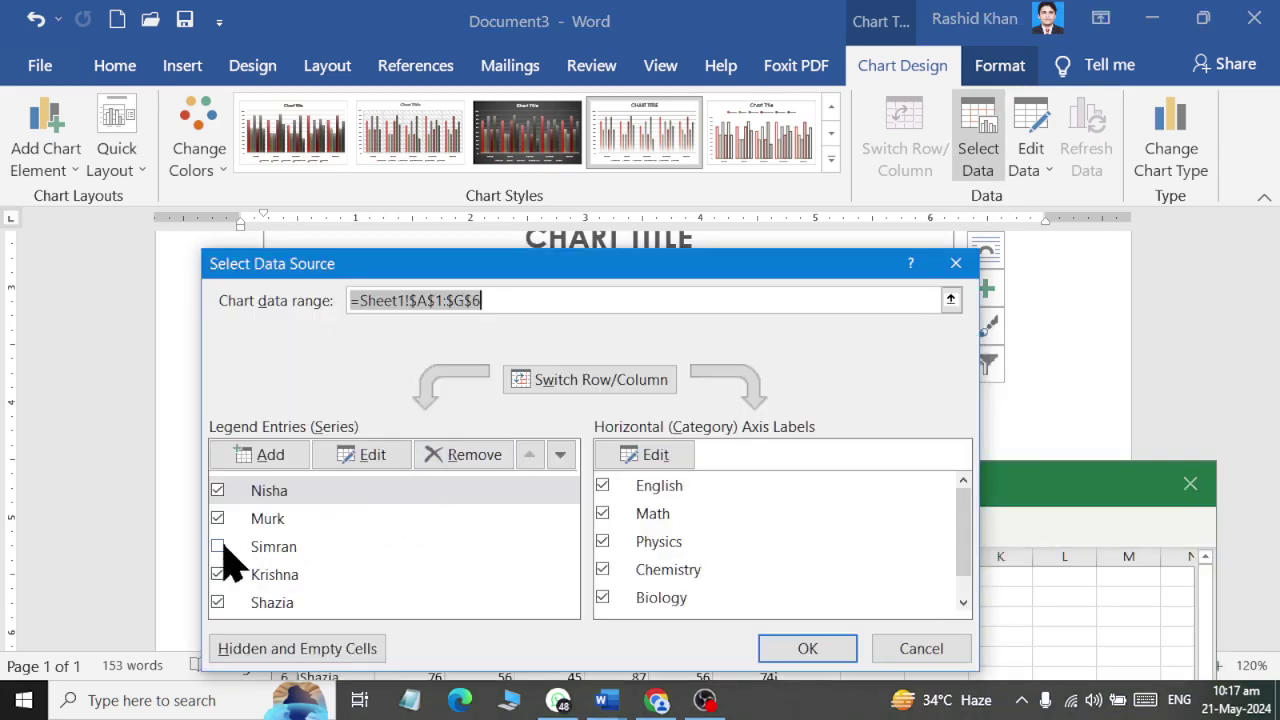
click(218, 546)
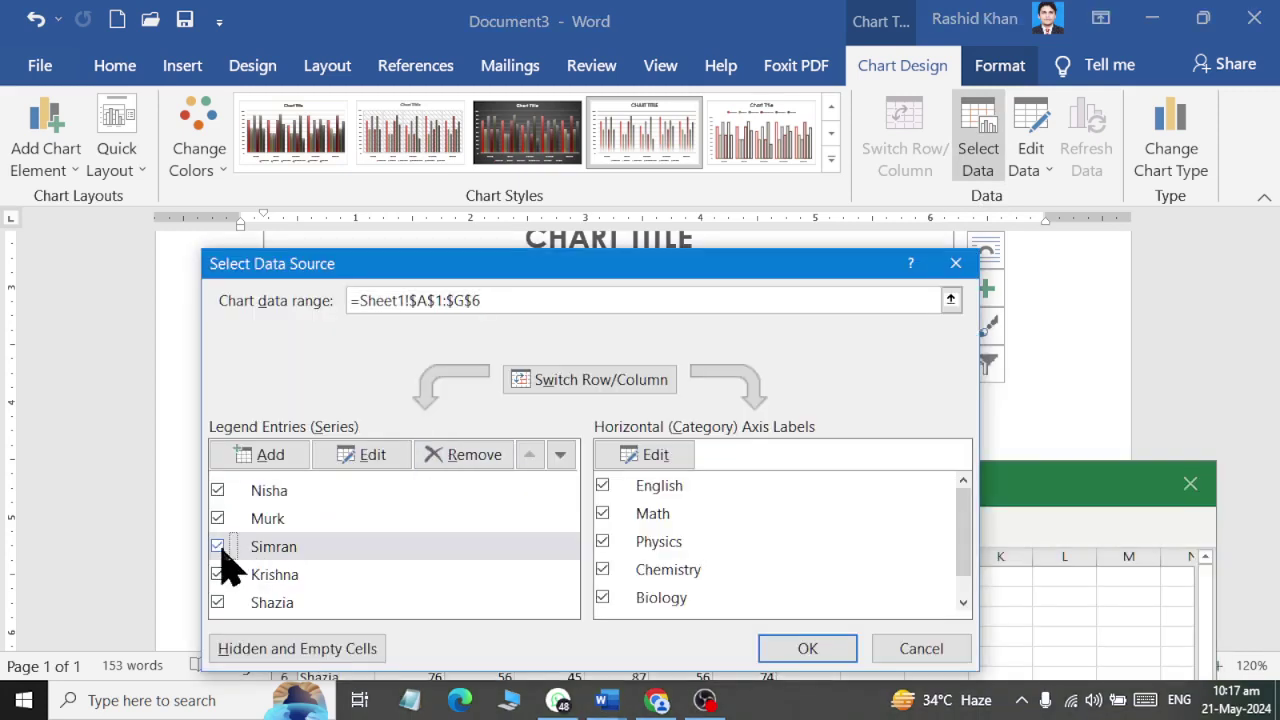
scroll(648, 595, down, 1)
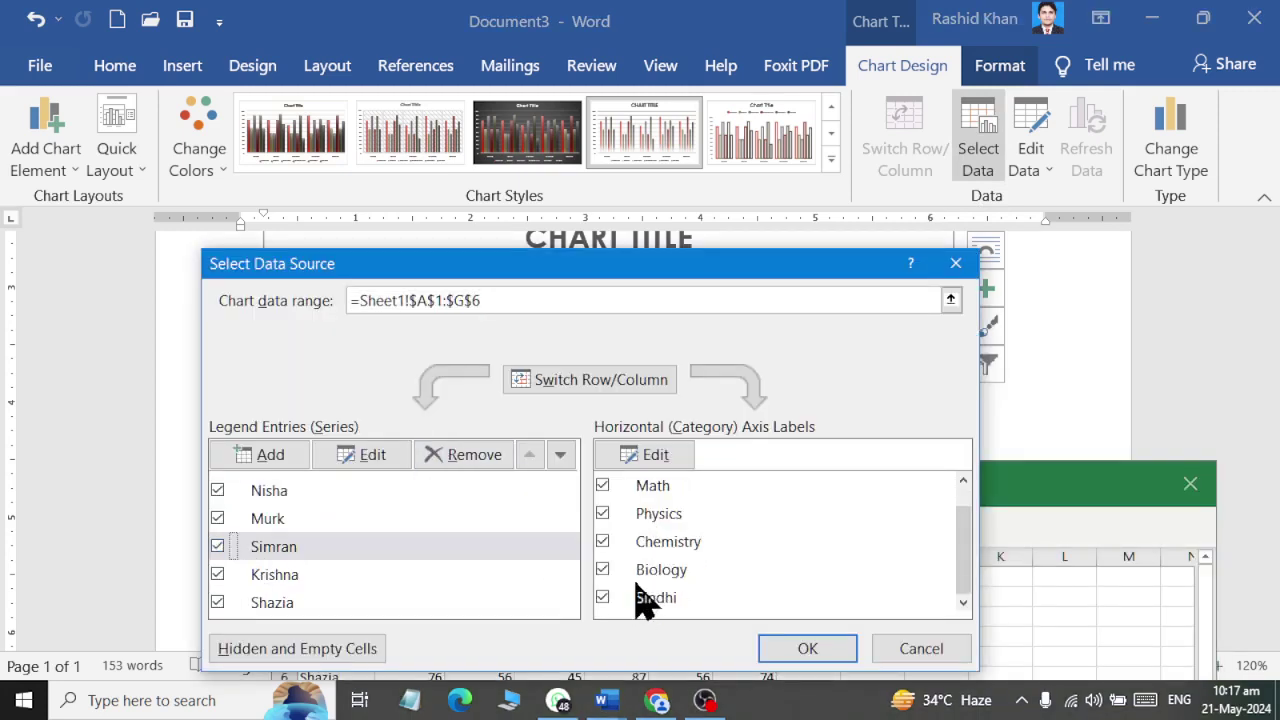
click(602, 597)
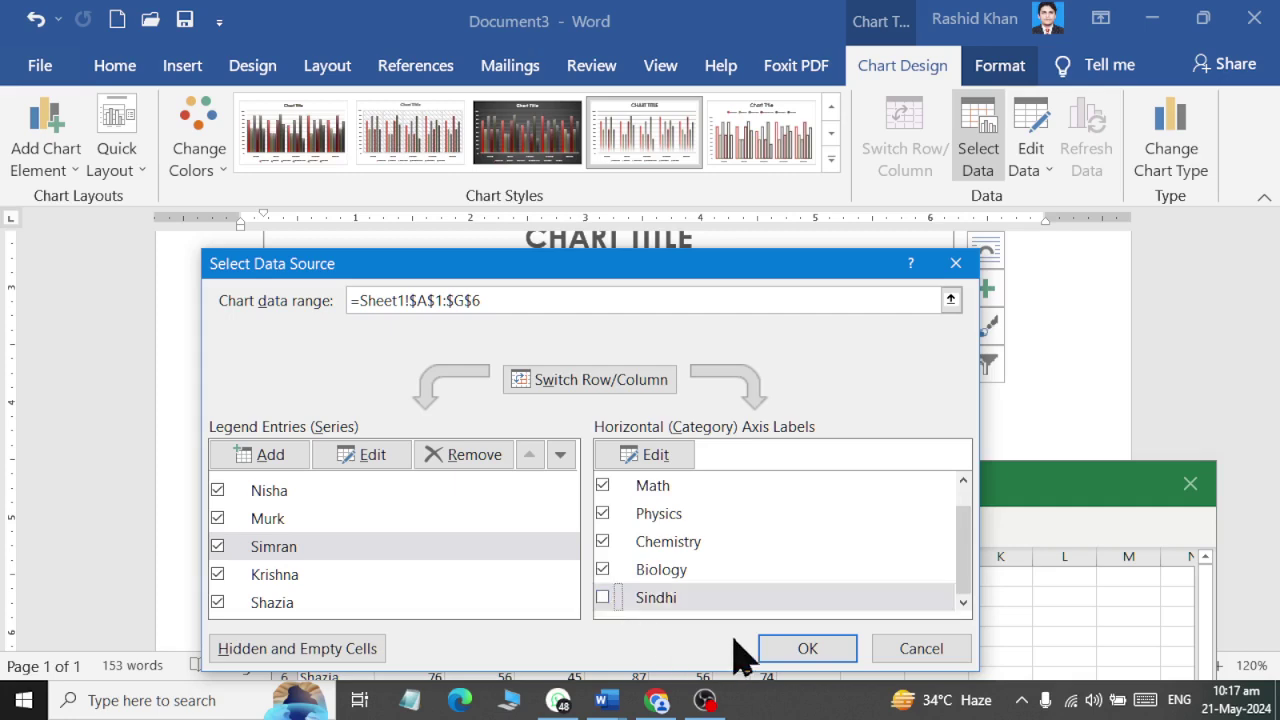
click(780, 648)
key(alt+Tab)
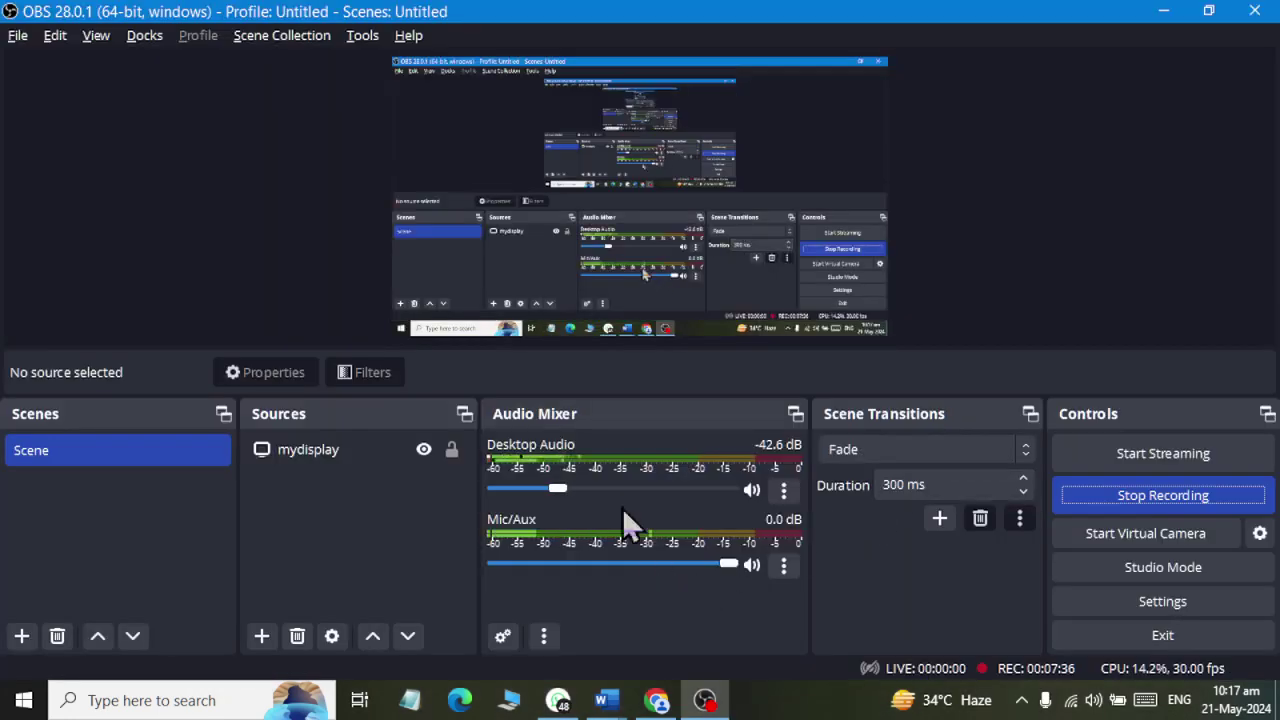
mouse_move(627, 712)
click(716, 612)
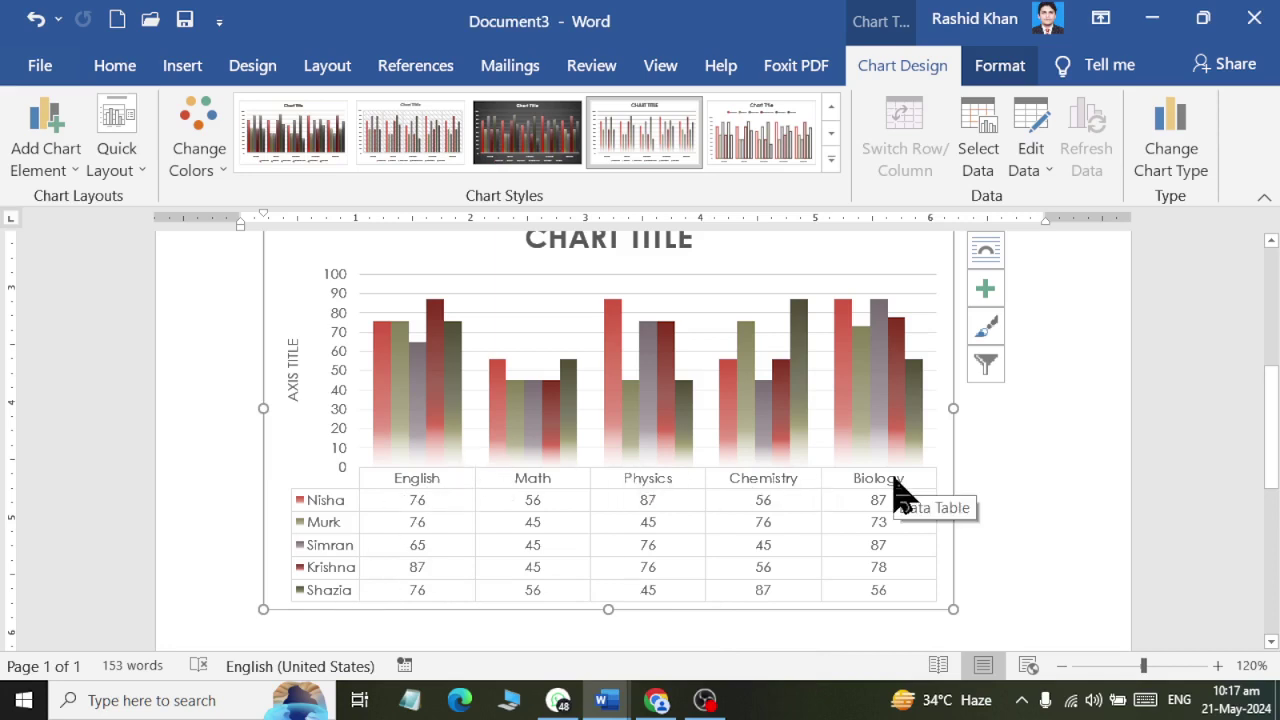
Include Sindhi among the subjects again and open the chart data sheet for editing
click(985, 150)
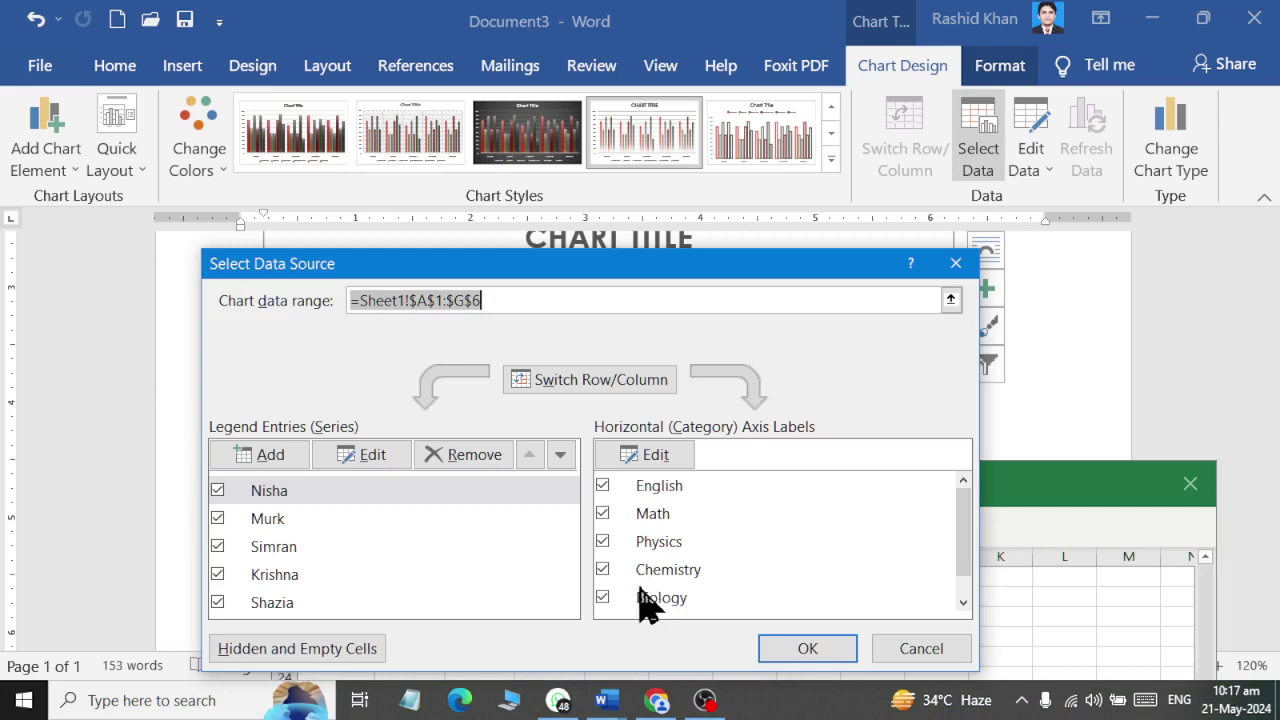
click(963, 602)
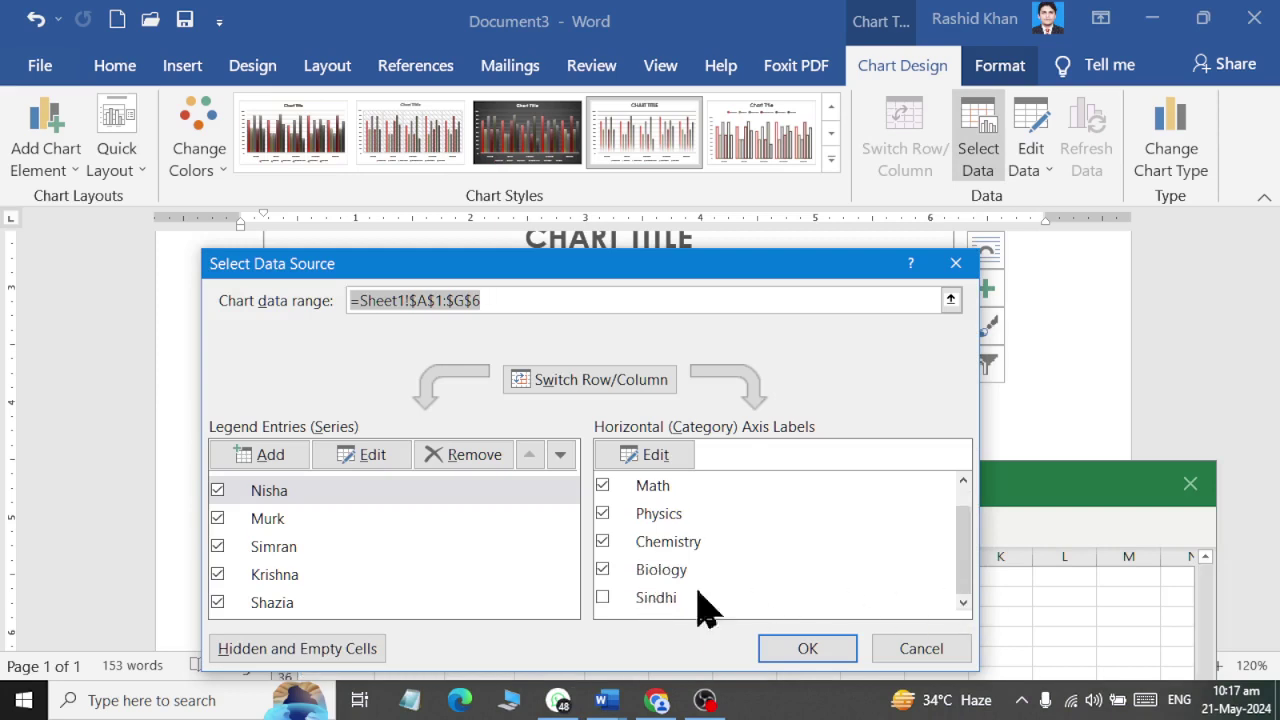
click(615, 598)
click(765, 645)
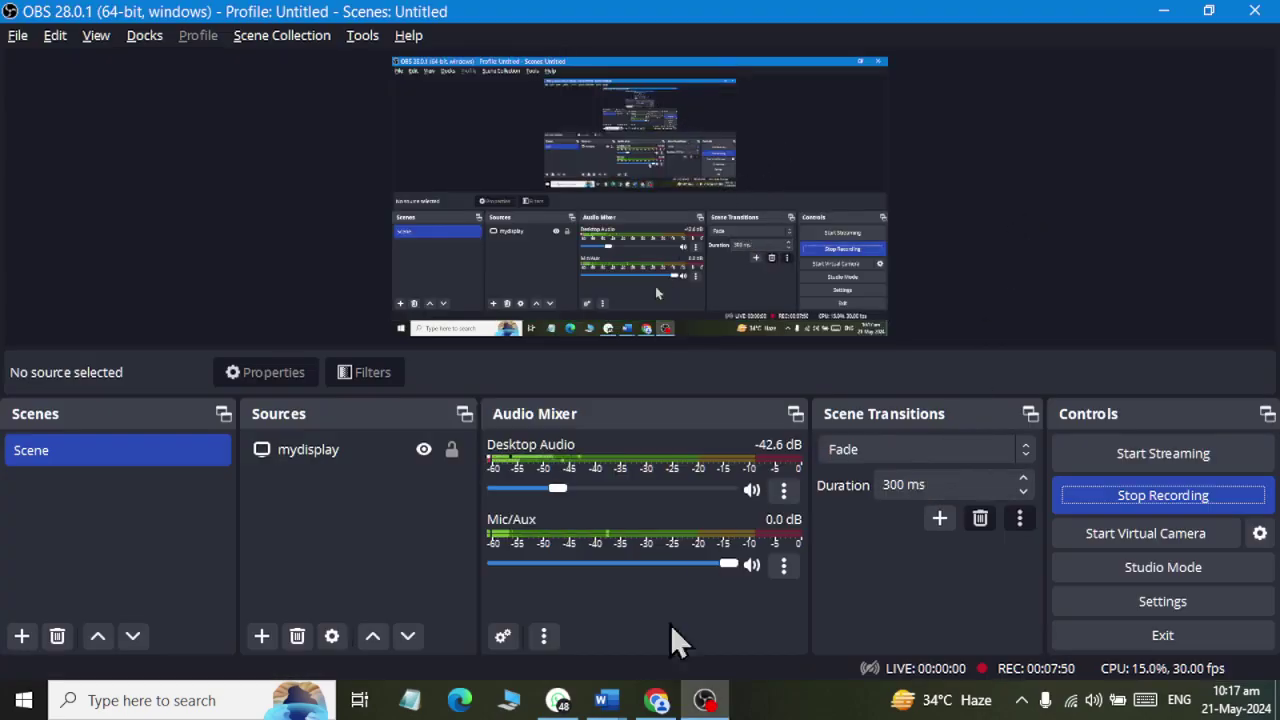
mouse_move(601, 700)
click(820, 590)
click(1031, 160)
click(1060, 228)
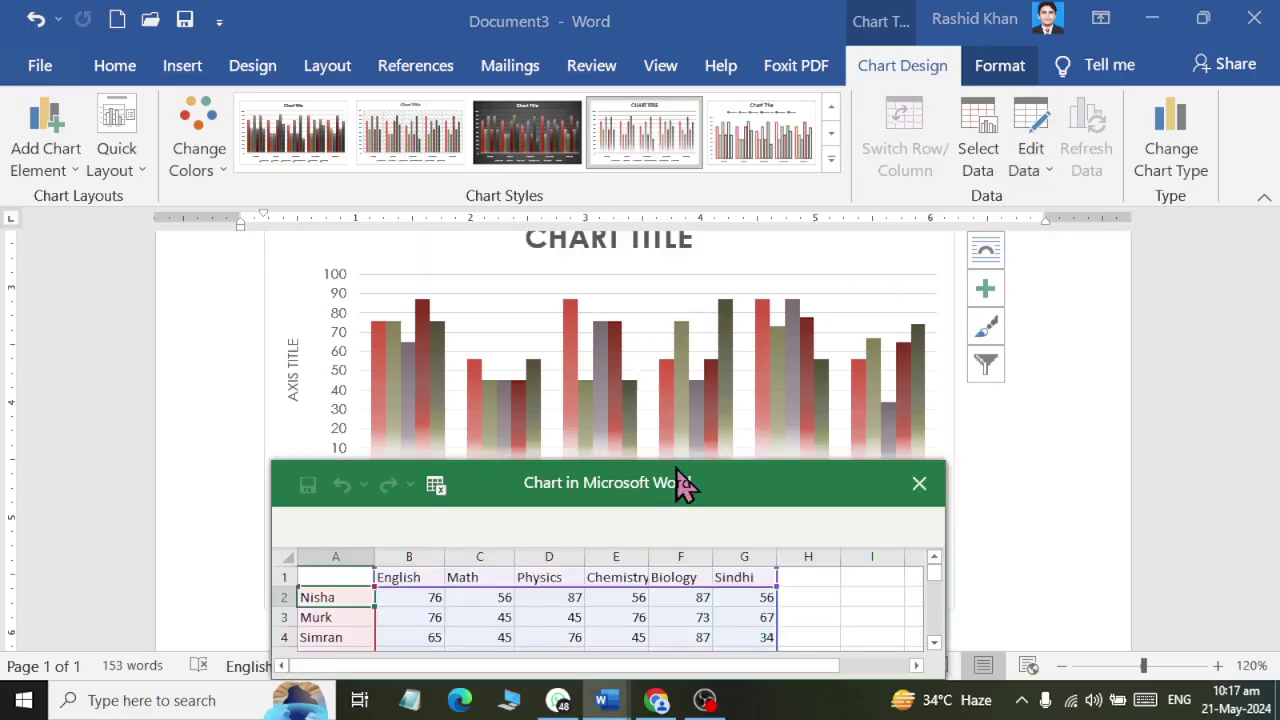
Start row 7 with student Rashid, English 87 and Math 67
drag(683, 483, 415, 171)
drag(677, 368, 960, 590)
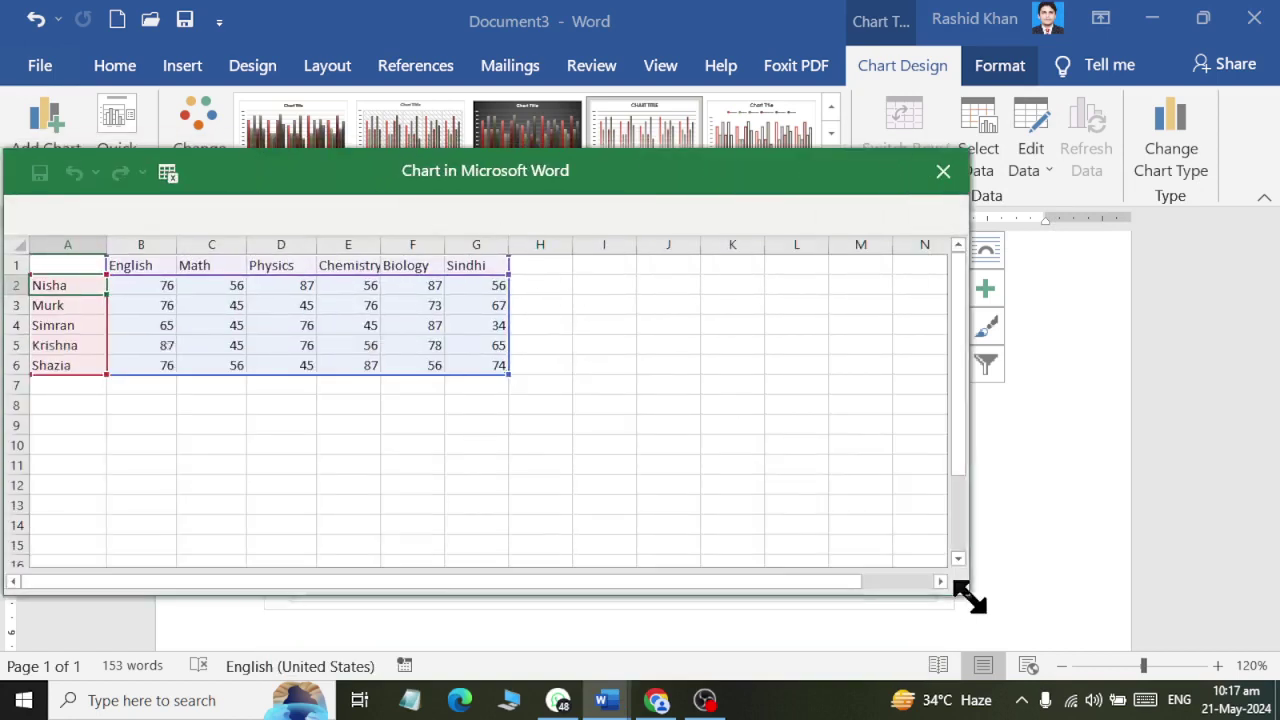
click(100, 390)
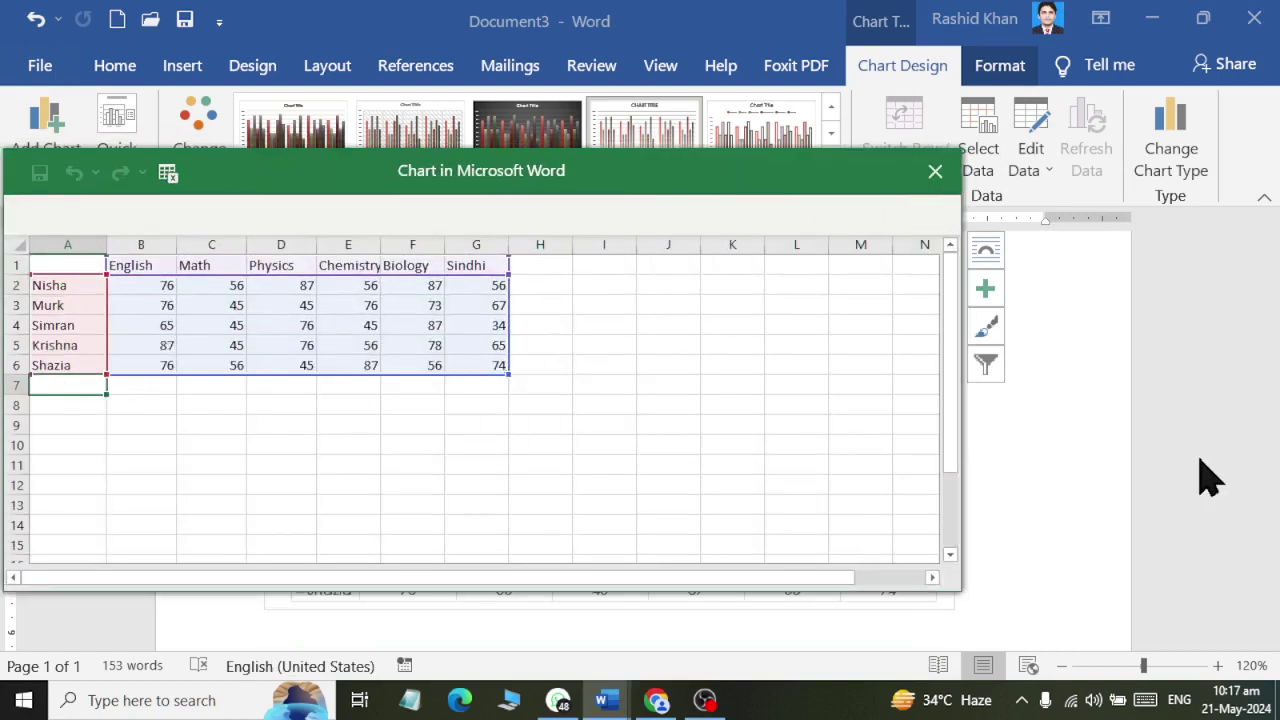
text(Rashid)
key(Tab)
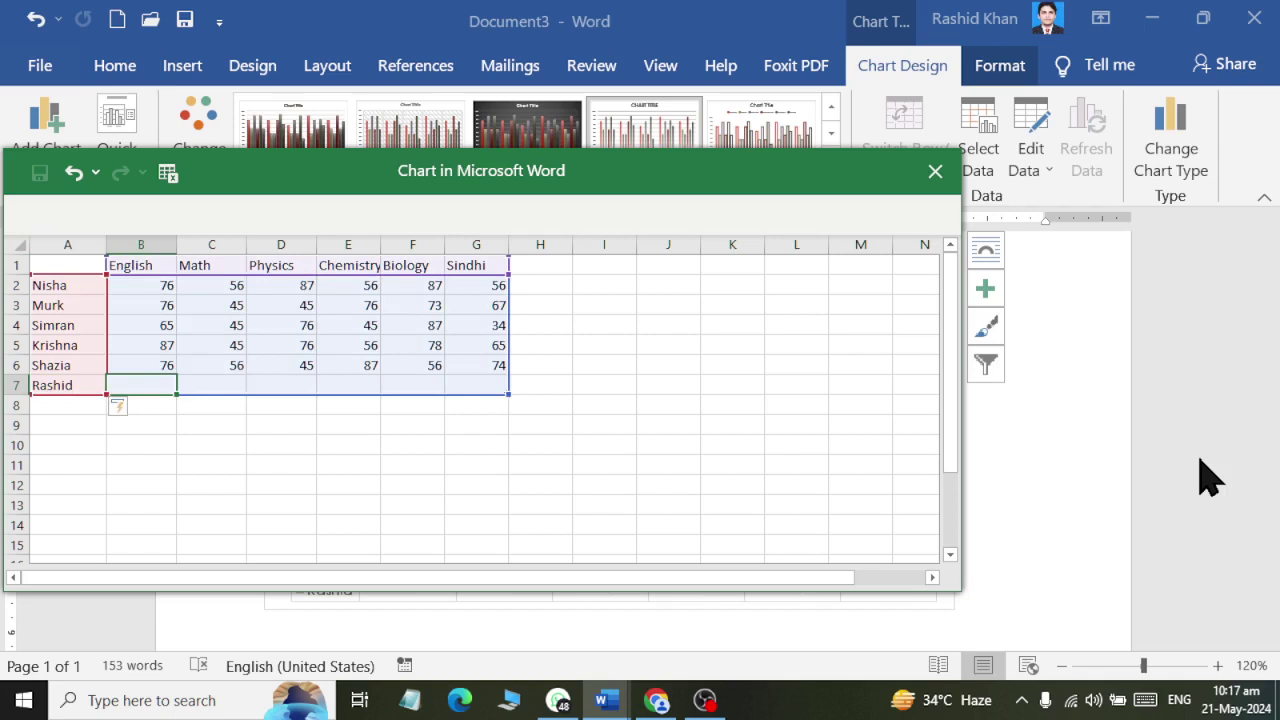
text(87)
key(Tab)
text(7)
key(Tab)
text(6)
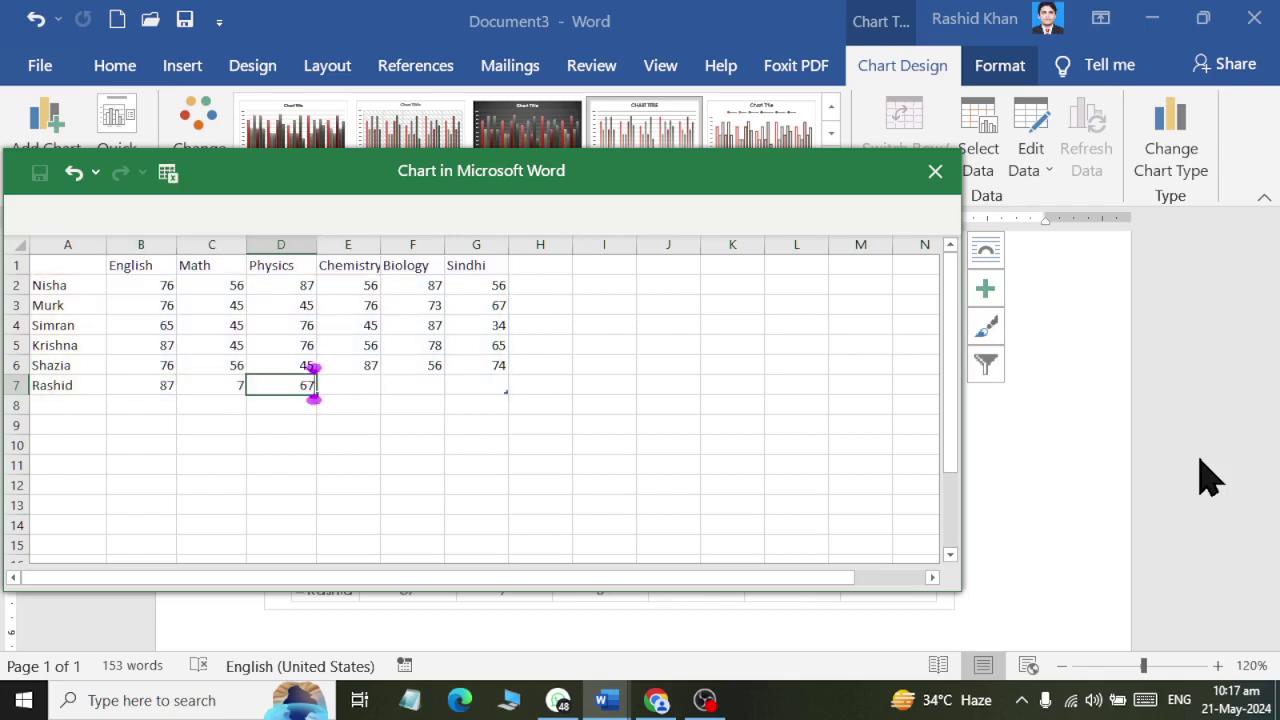
key(Tab)
key(shift+Tab)
key(shift+Tab)
text(67)
key(Tab)
text(9)
key(Tab)
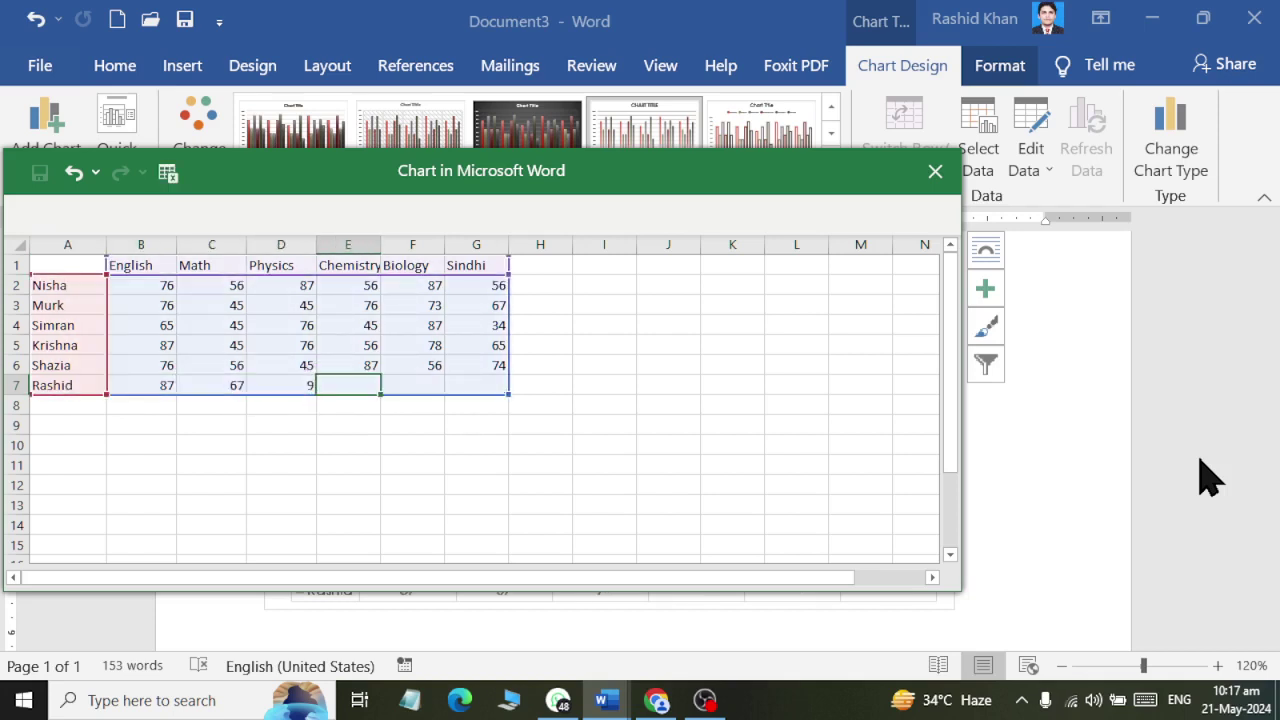
Finish Rashid's row with Physics 76 and further marks 87, 56 and 87
key(shift+Tab)
key(Tab)
key(shift+Tab)
text(*7)
key(Tab)
key(shift+Tab)
text(76)
key(Tab)
text(87)
key(Tab)
text(56	)
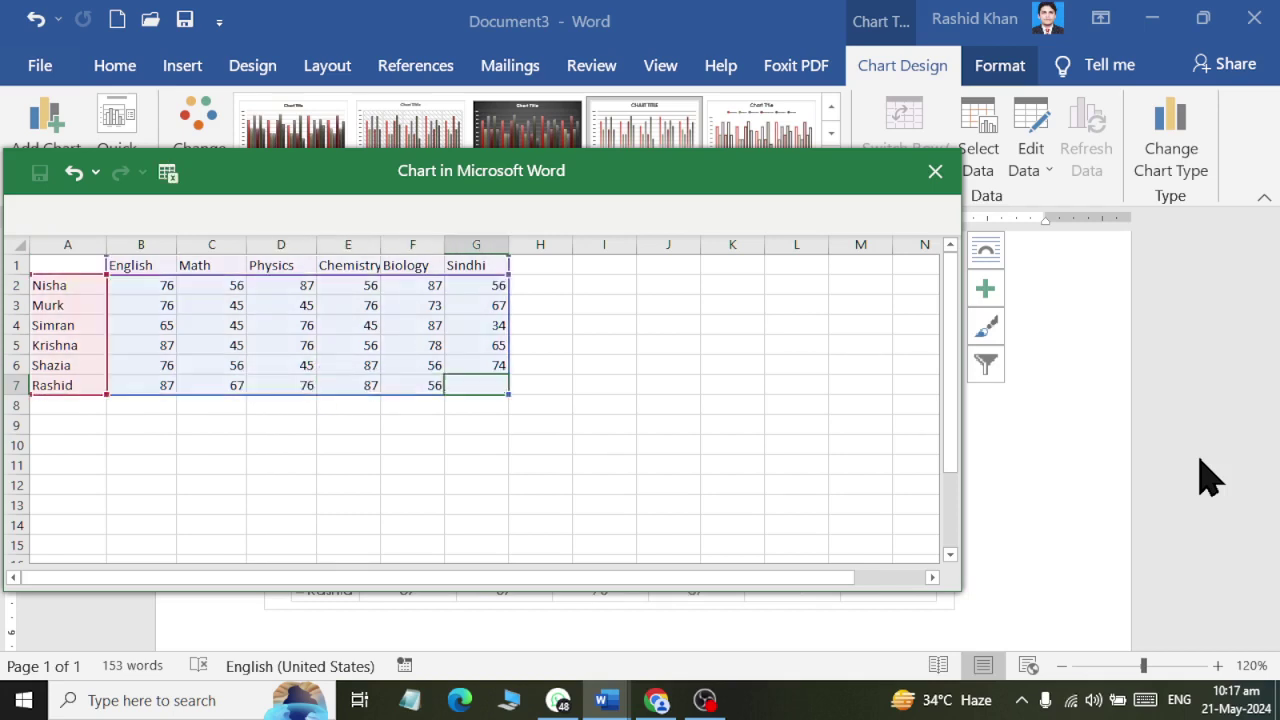
text(87)
key(Up)
key(Up)
Add an Islamiyat column in H1 with marks 654, 45, 34, 65, 34 and 76
key(Up)
key(Up)
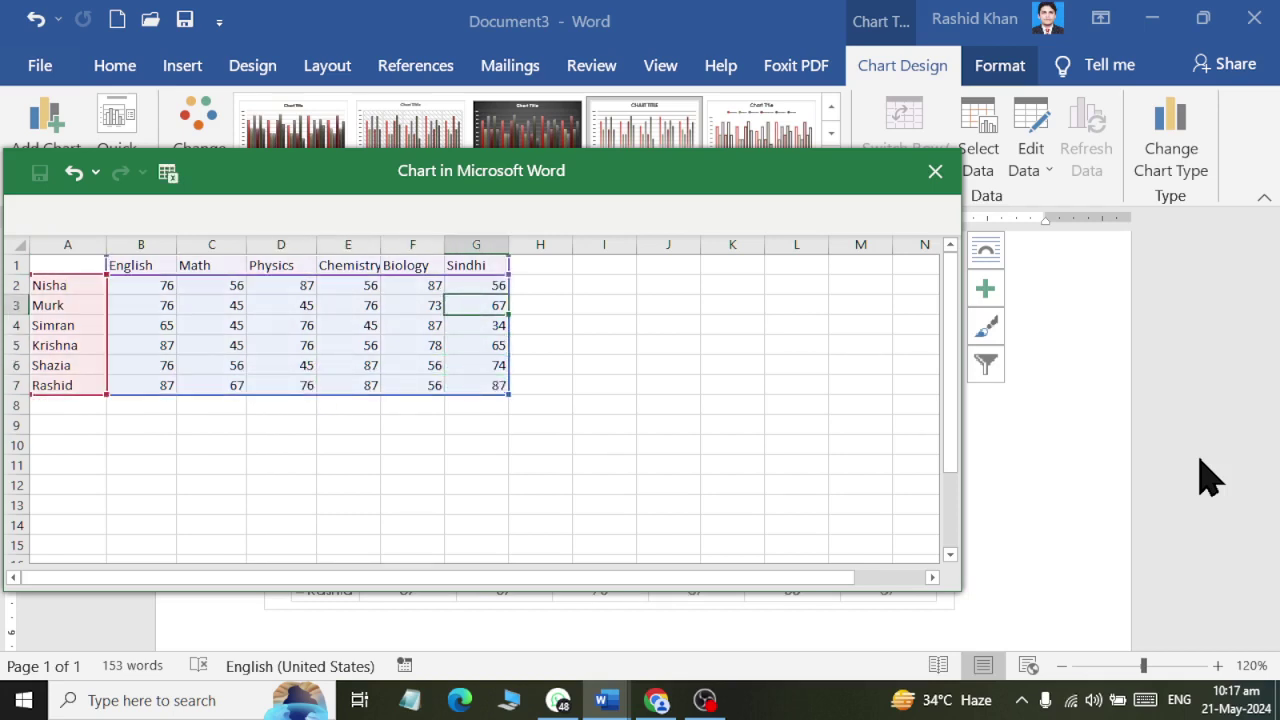
key(Up)
key(Up)
key(Right)
text(Isl)
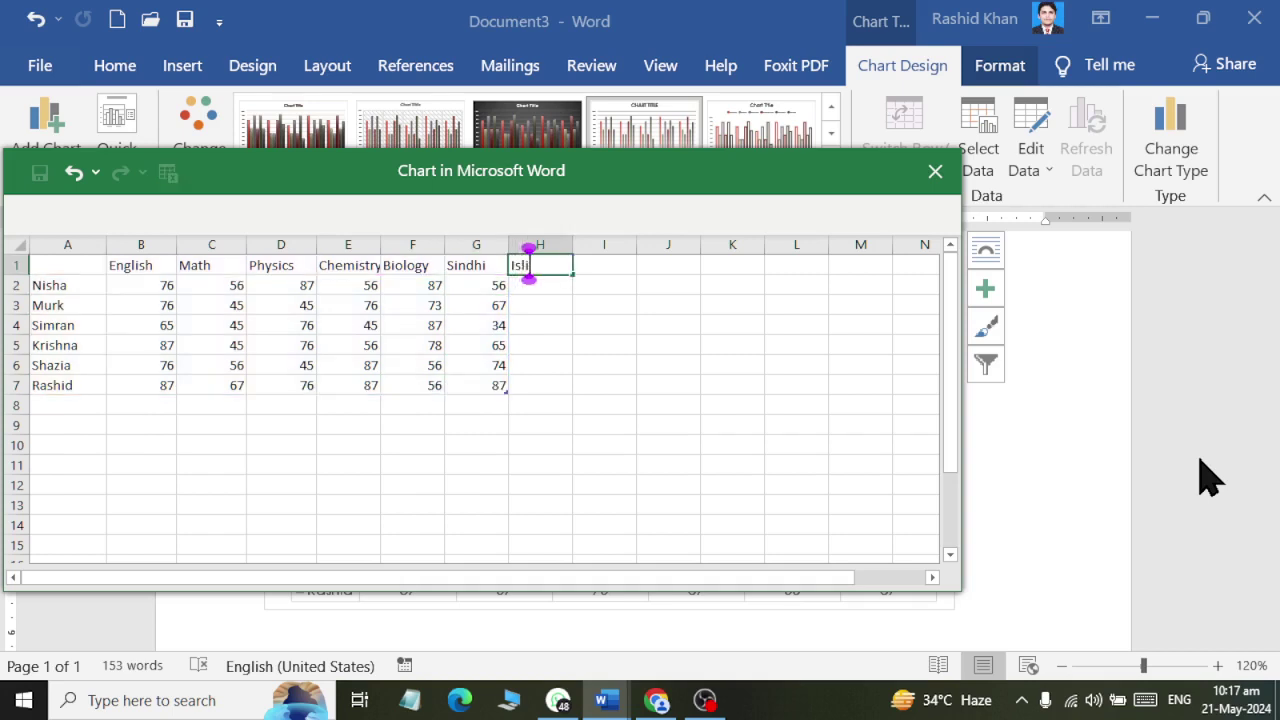
text(amiyat)
key(Return)
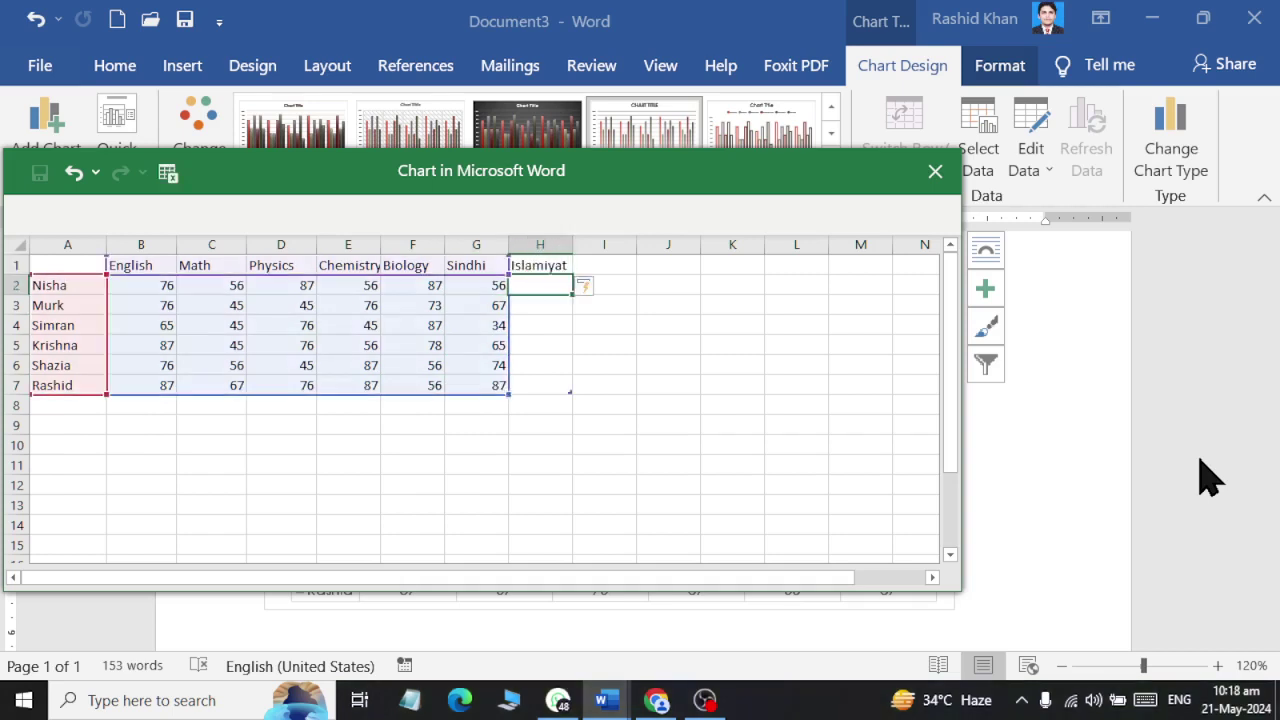
text(654)
key(Return)
text(45)
key(Return)
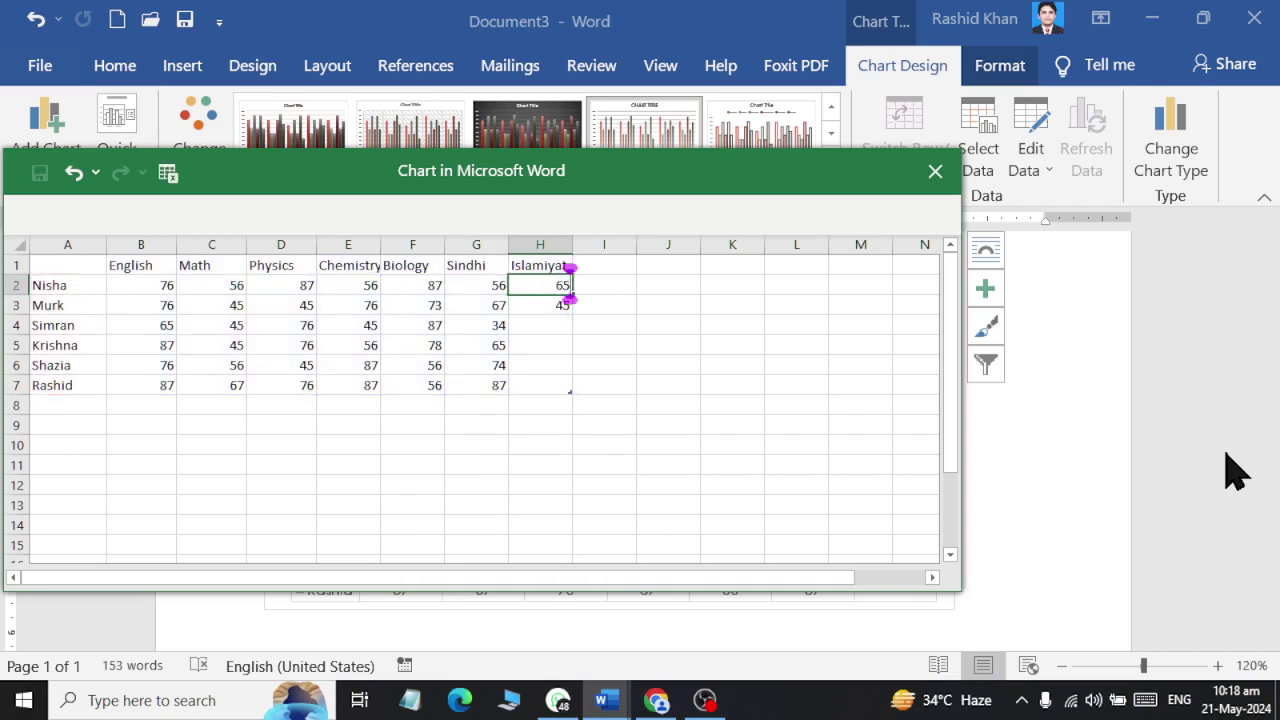
text(34)
key(Return)
text(65)
key(Return)
text(34)
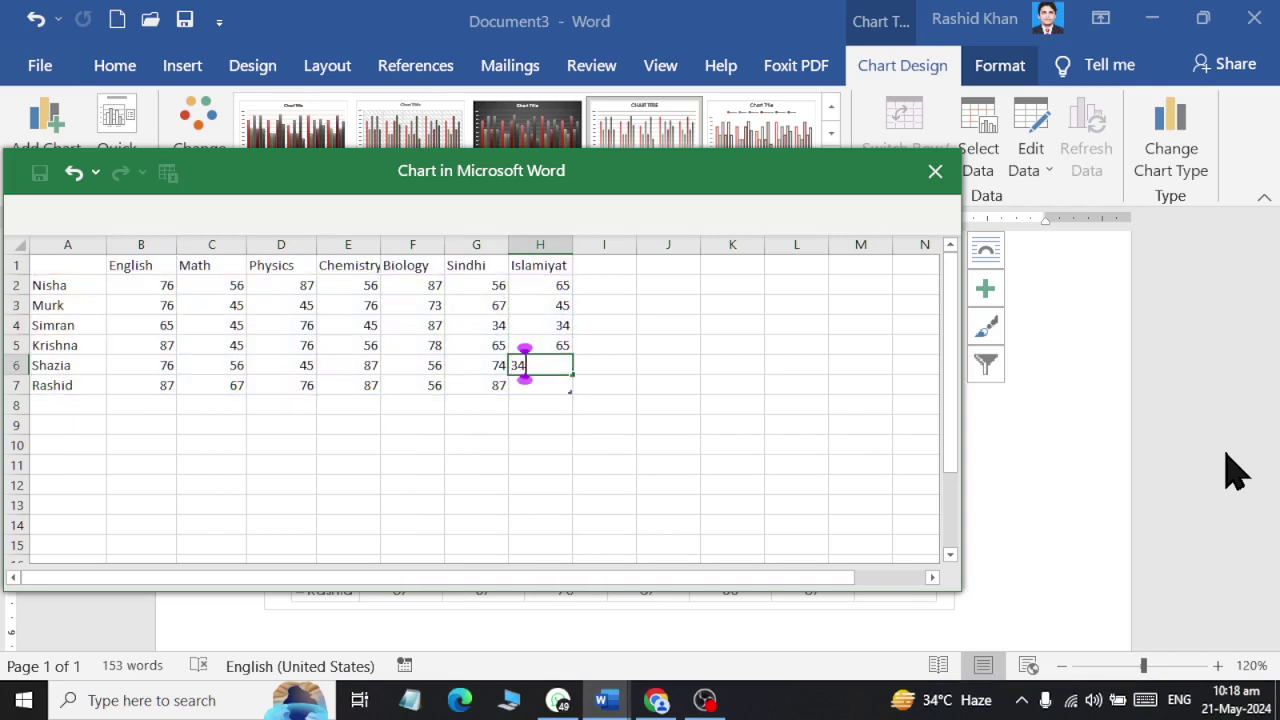
key(Return)
text(76)
key(Up)
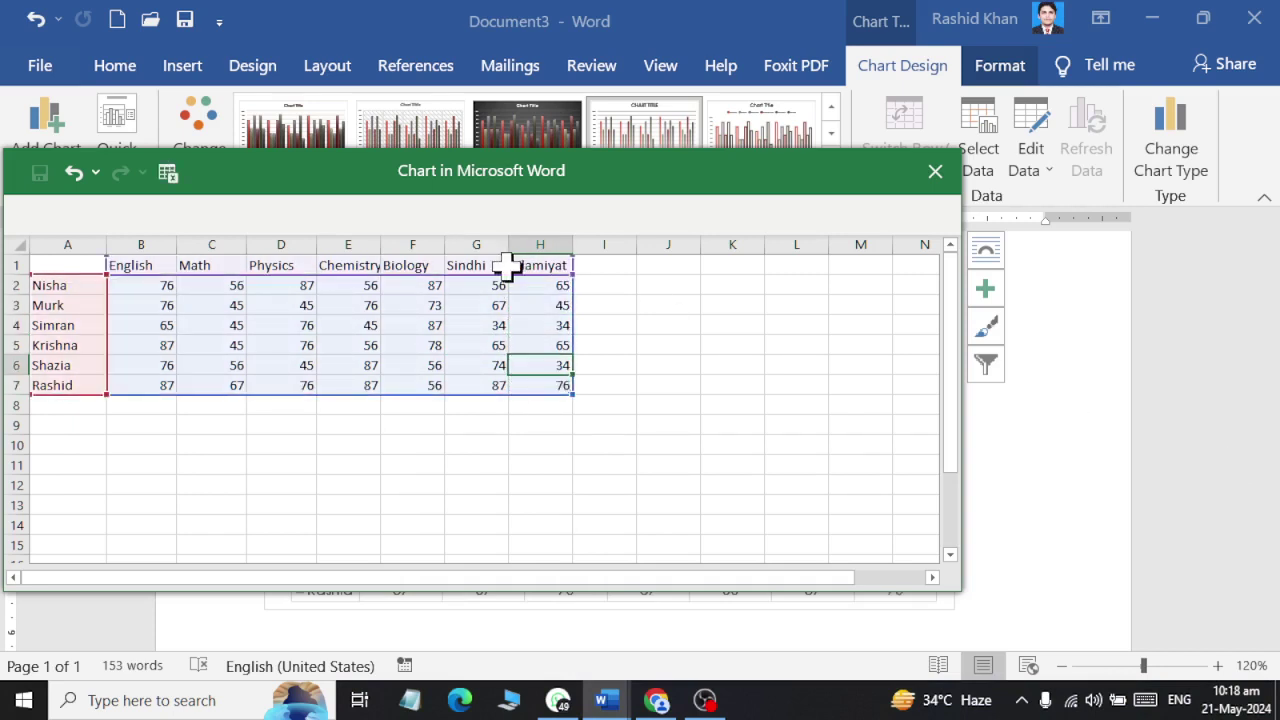
Close the data sheet and check the chart for the Rashid series and Islamiyat group
click(932, 171)
scroll(843, 571, up, 2)
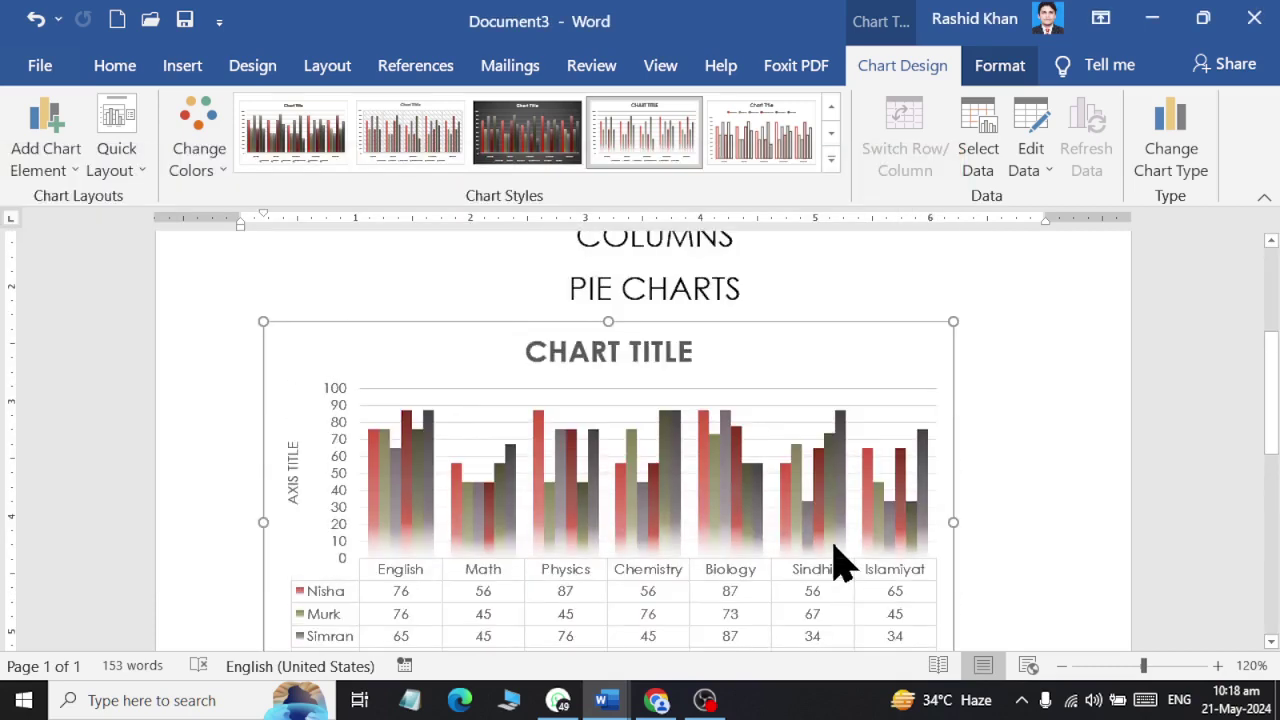
scroll(820, 530, down, 1)
ctrl+scroll(671, 600, up, 5)
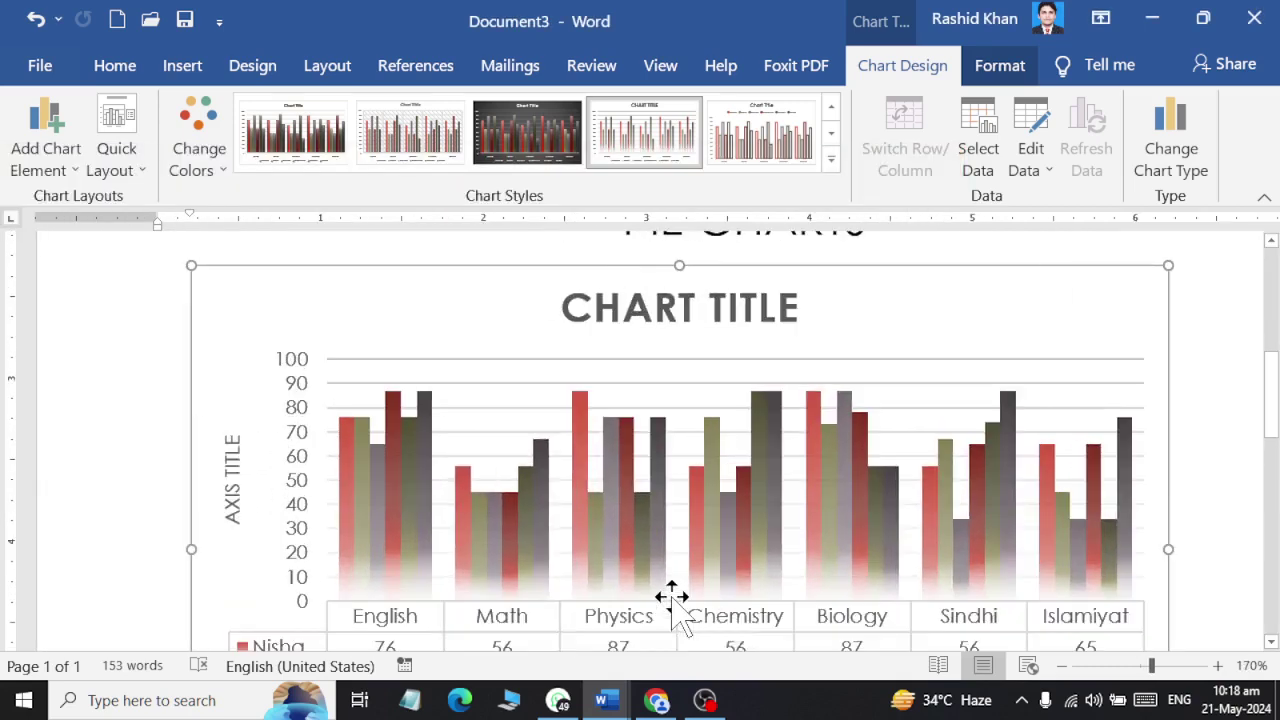
ctrl+scroll(700, 600, up, 1)
scroll(715, 595, down, 3)
ctrl+scroll(657, 528, up, 1)
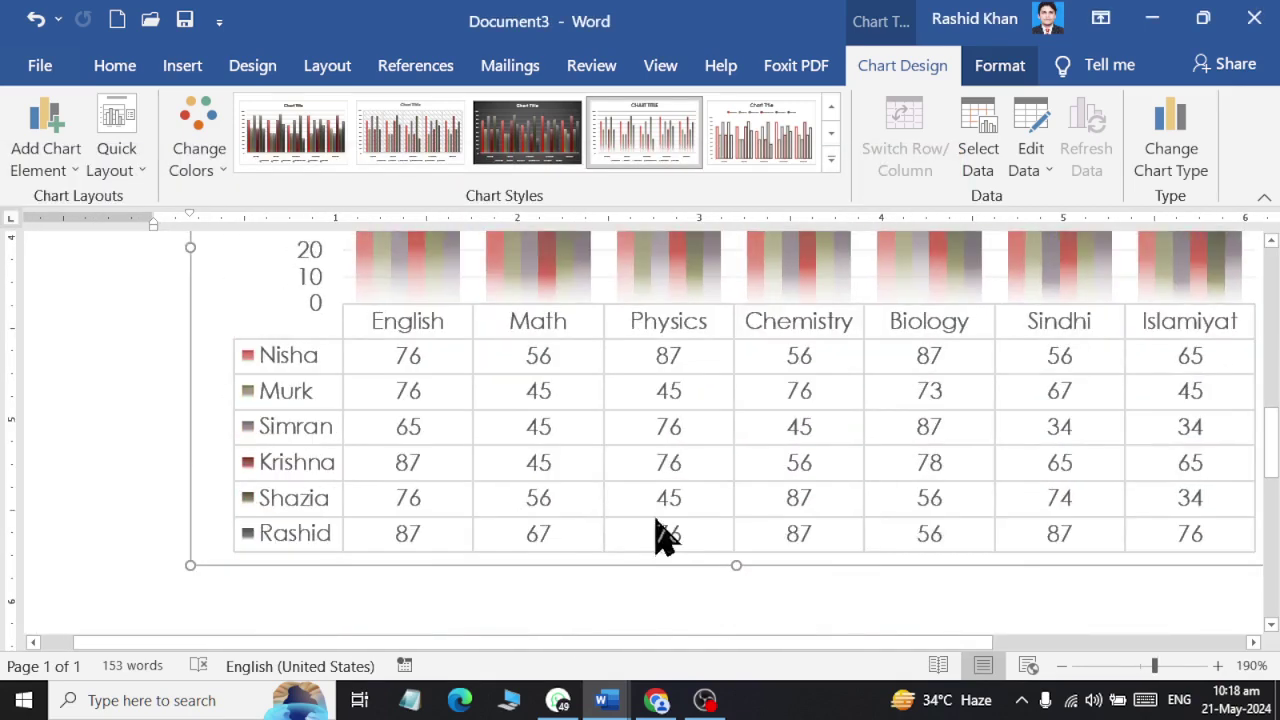
ctrl+scroll(657, 530, up, 1)
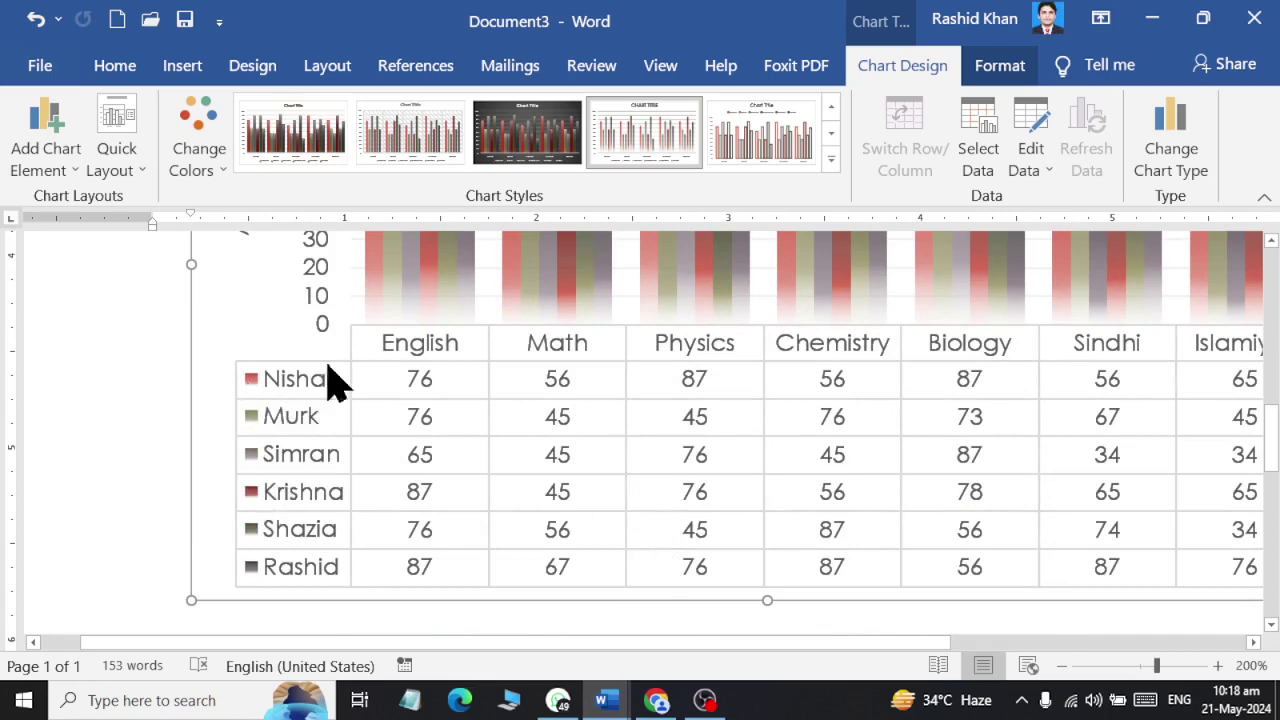
scroll(410, 358, up, 3)
scroll(398, 358, down, 2)
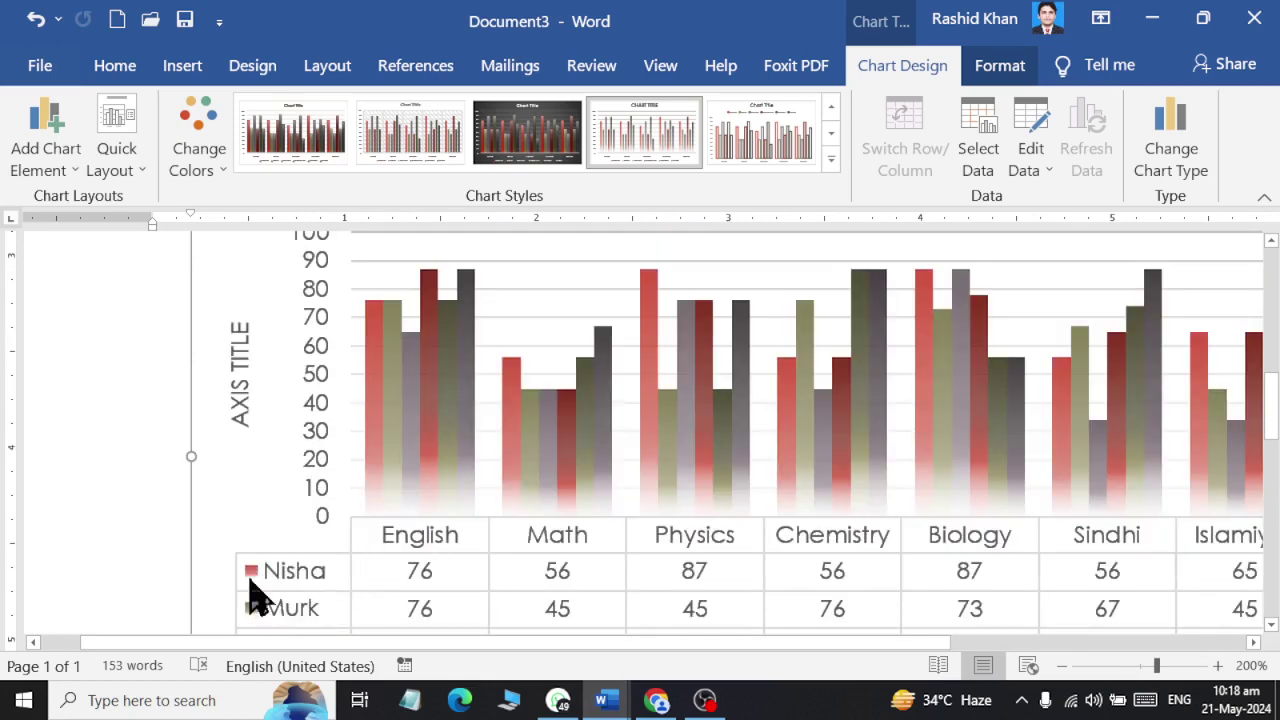
mouse_move(430, 487)
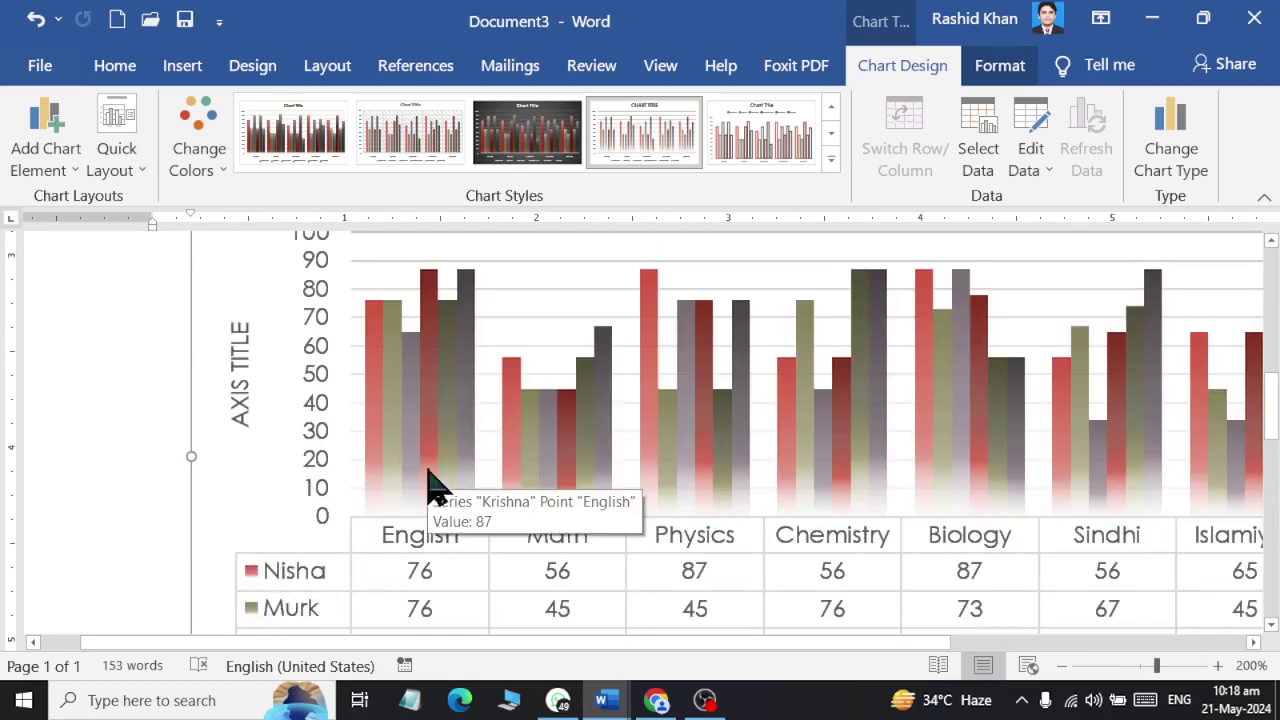
mouse_move(428, 412)
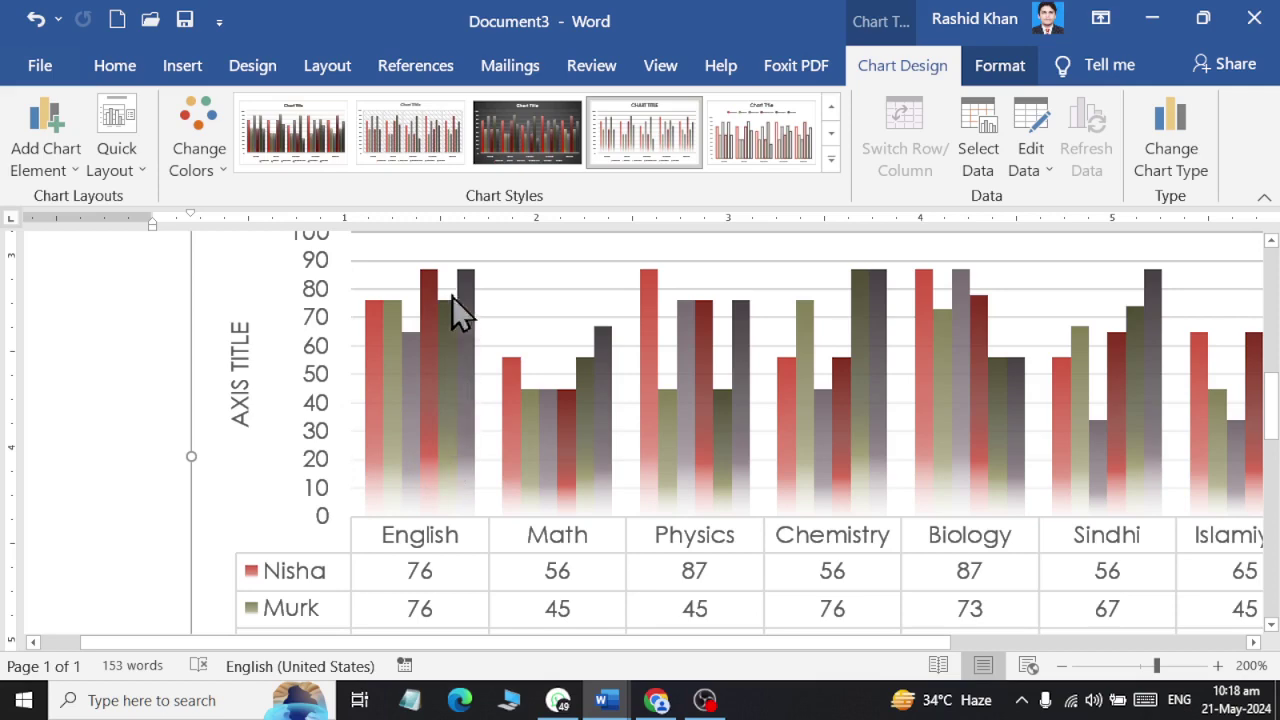
scroll(423, 466, down, 5)
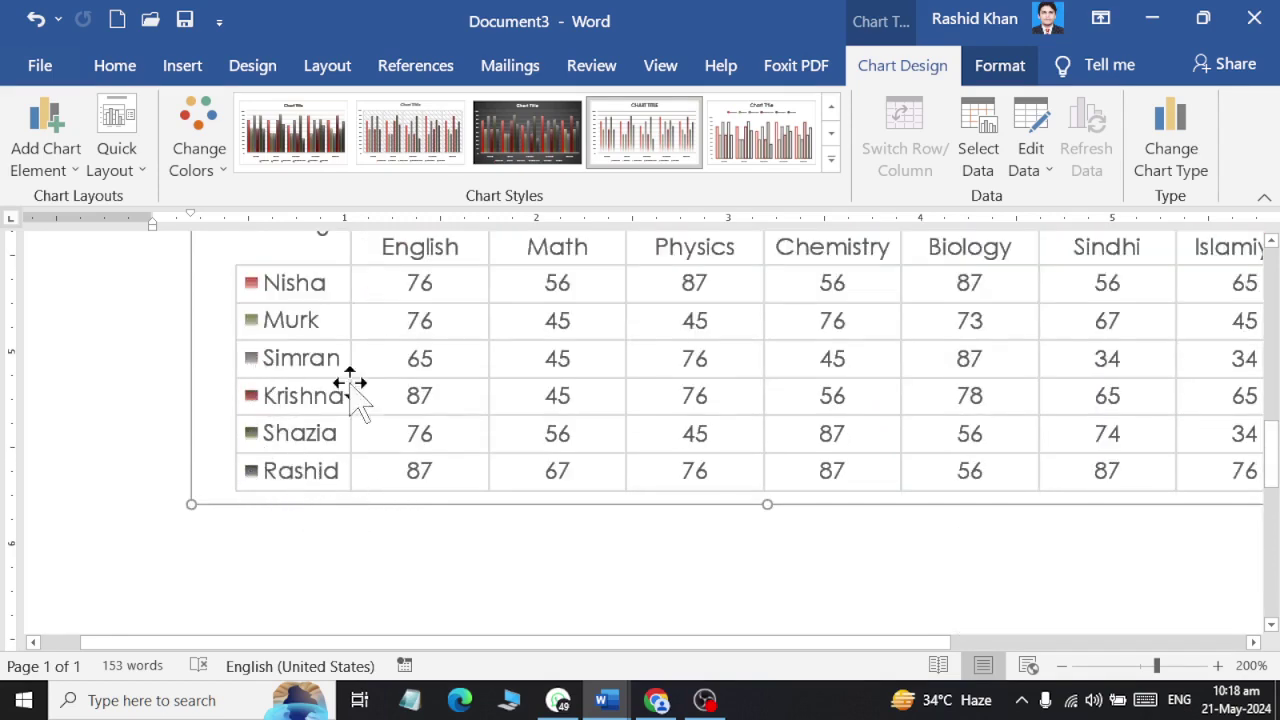
scroll(451, 423, up, 3)
Dismiss the Change Colors palette without applying one, keeping the chart's existing colours
scroll(363, 320, up, 3)
click(215, 178)
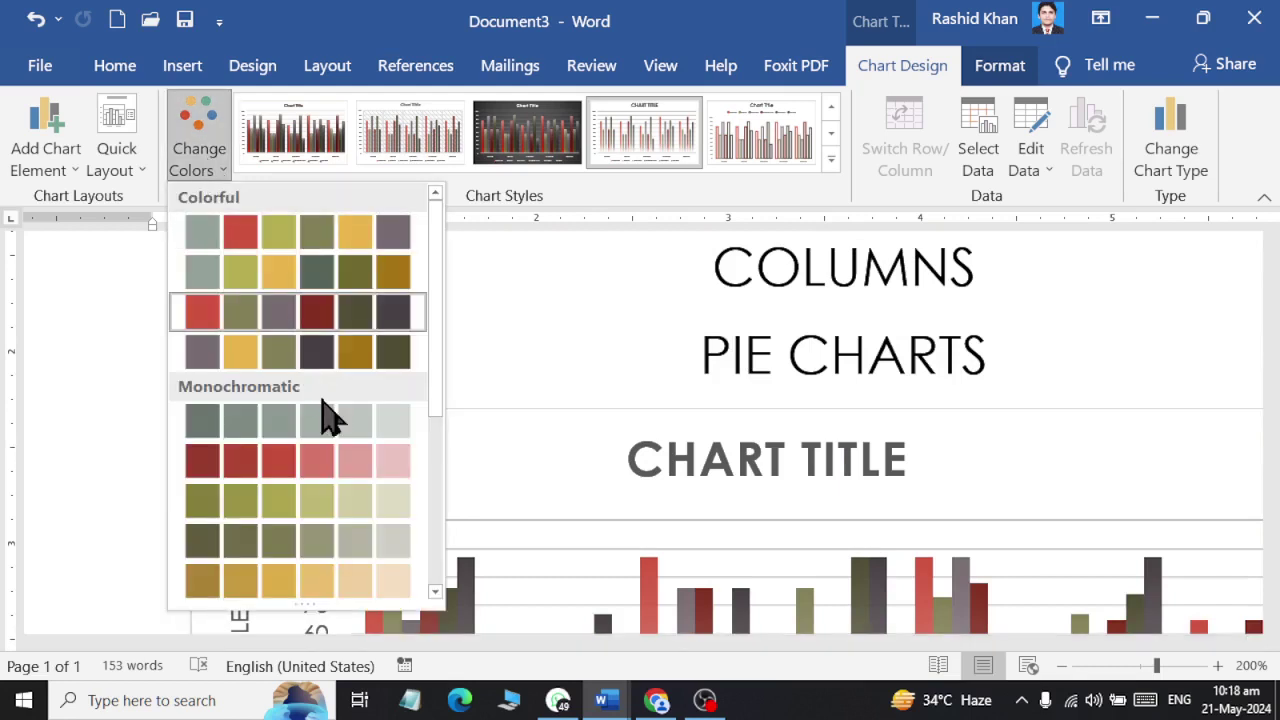
key(Escape)
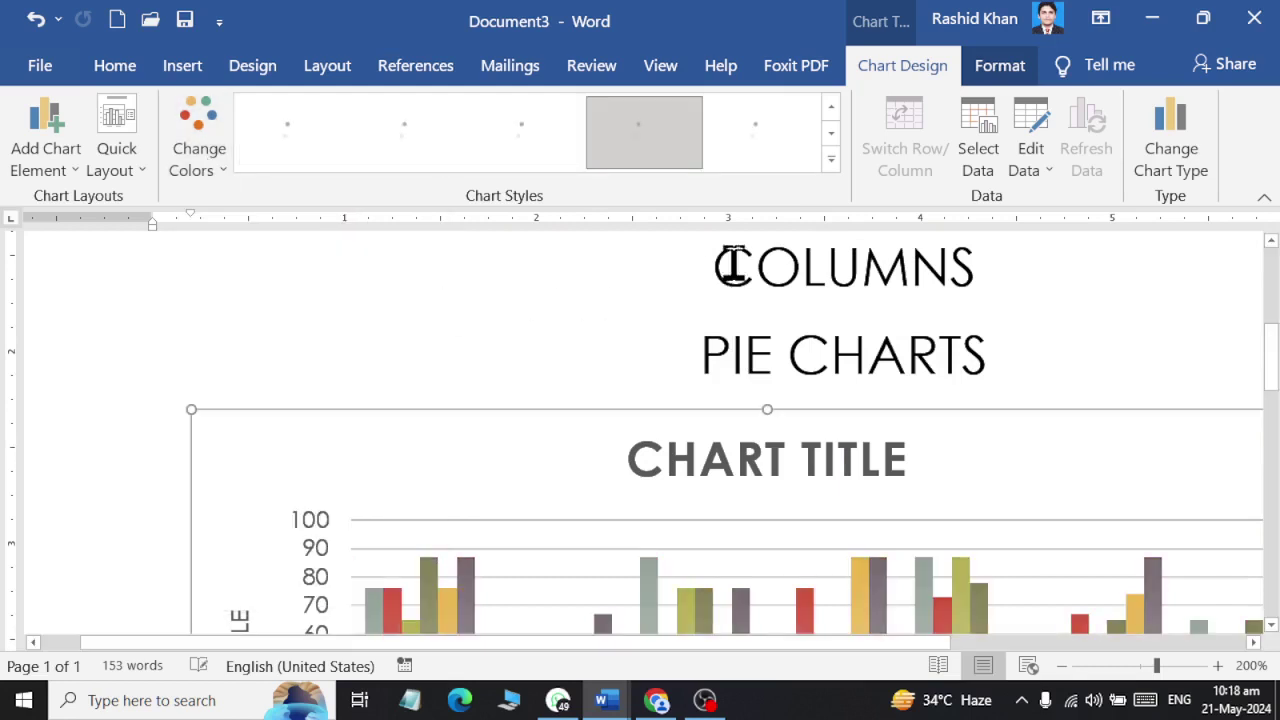
Scroll through the chart to review six students' marks across seven subjects, Islamiyat included
scroll(500, 420, down, 3)
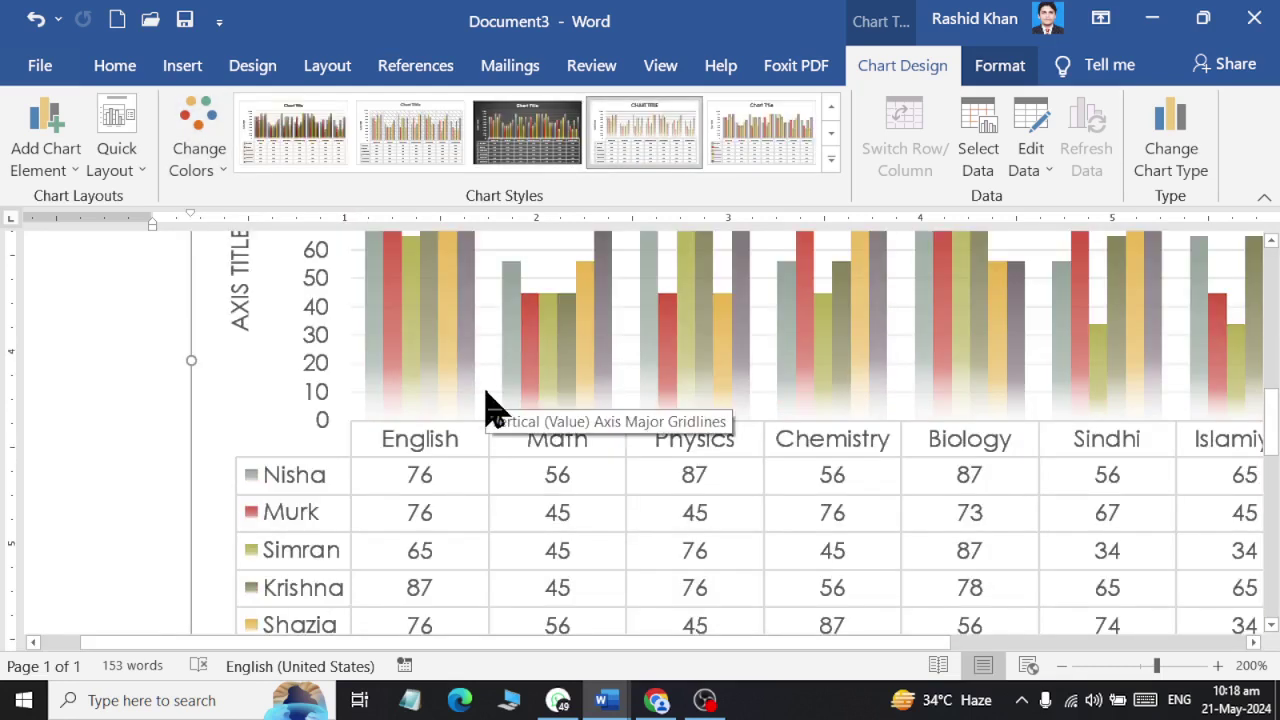
scroll(486, 408, down, 3)
scroll(486, 408, up, 1)
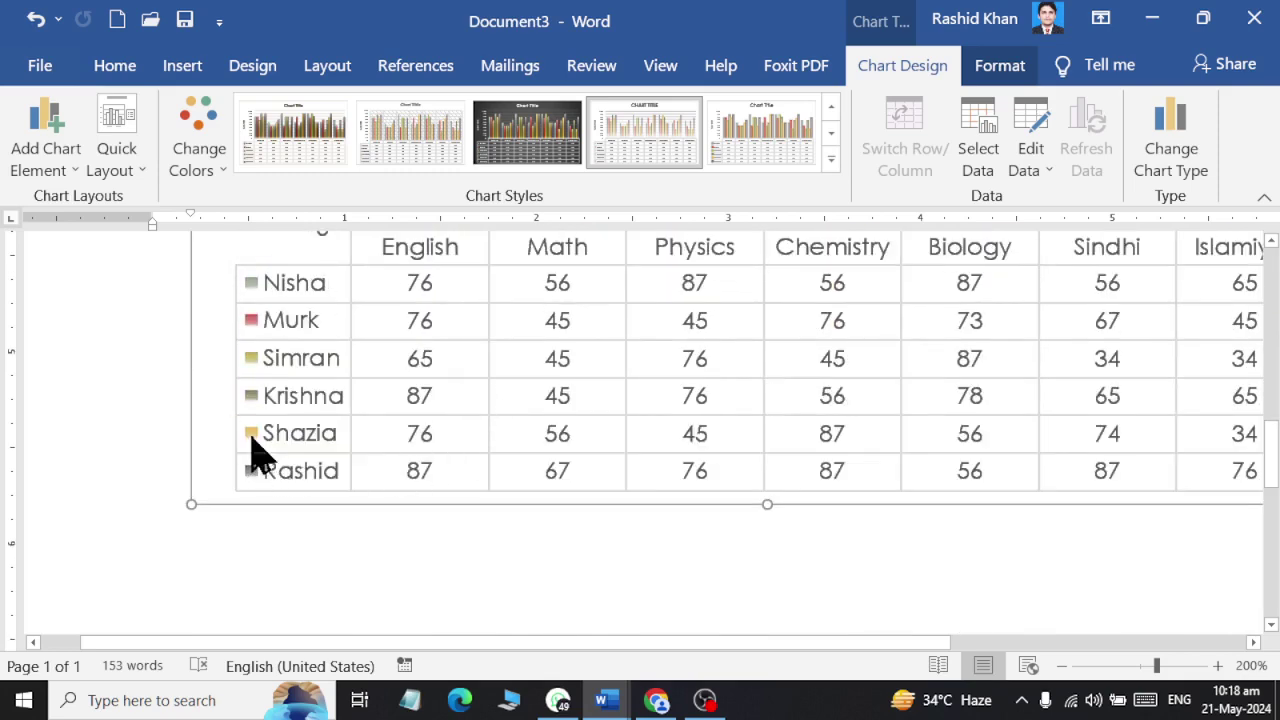
scroll(414, 451, up, 2)
scroll(428, 451, up, 1)
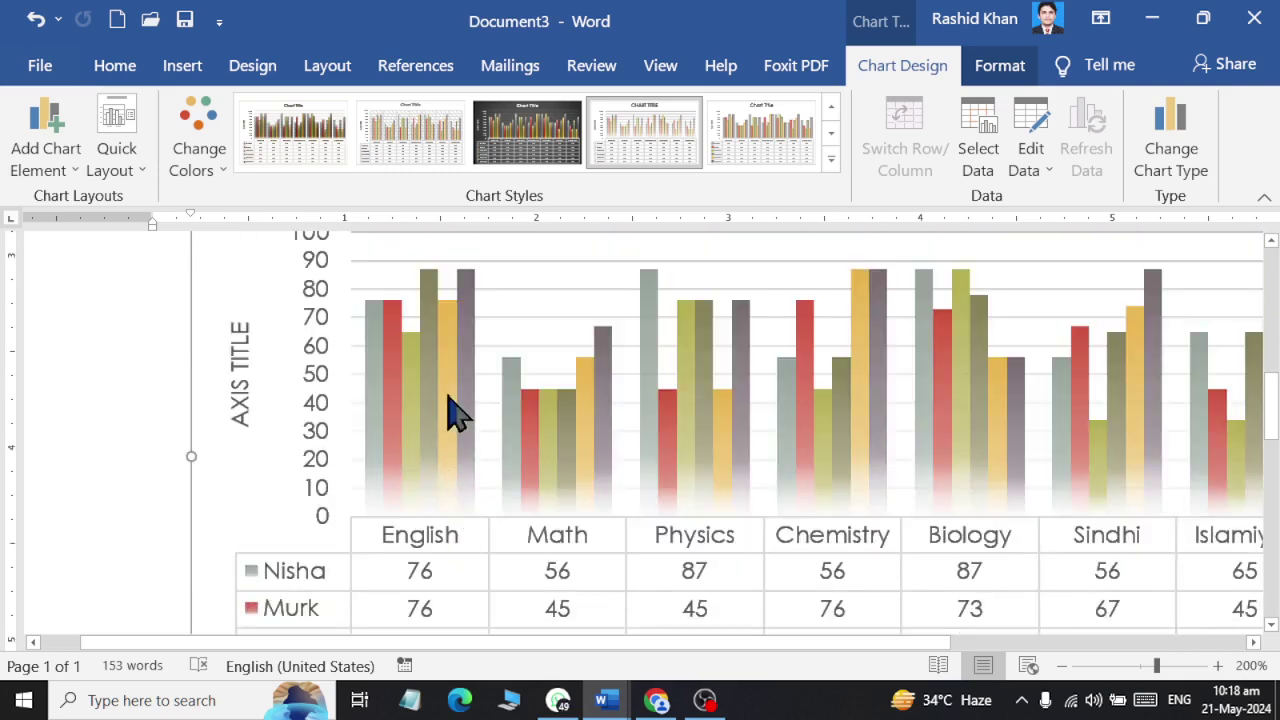
mouse_move(460, 335)
scroll(450, 330, down, 3)
scroll(430, 380, down, 1)
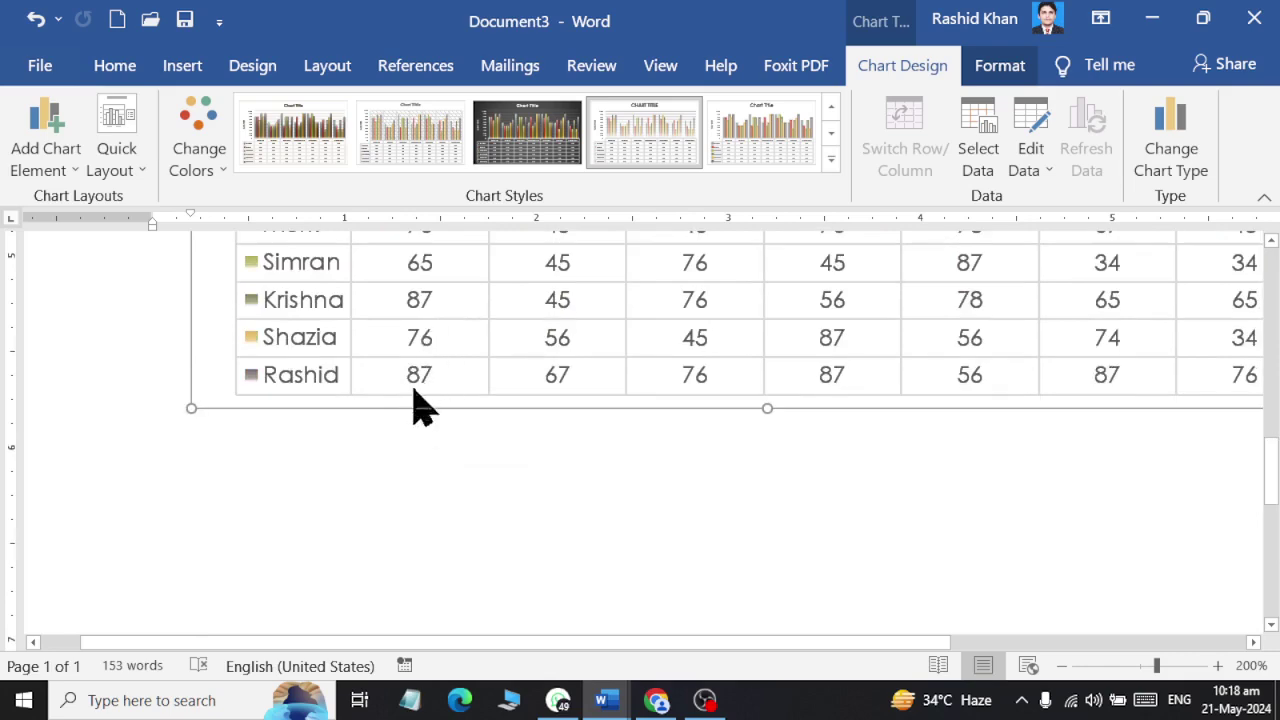
scroll(428, 366, up, 3)
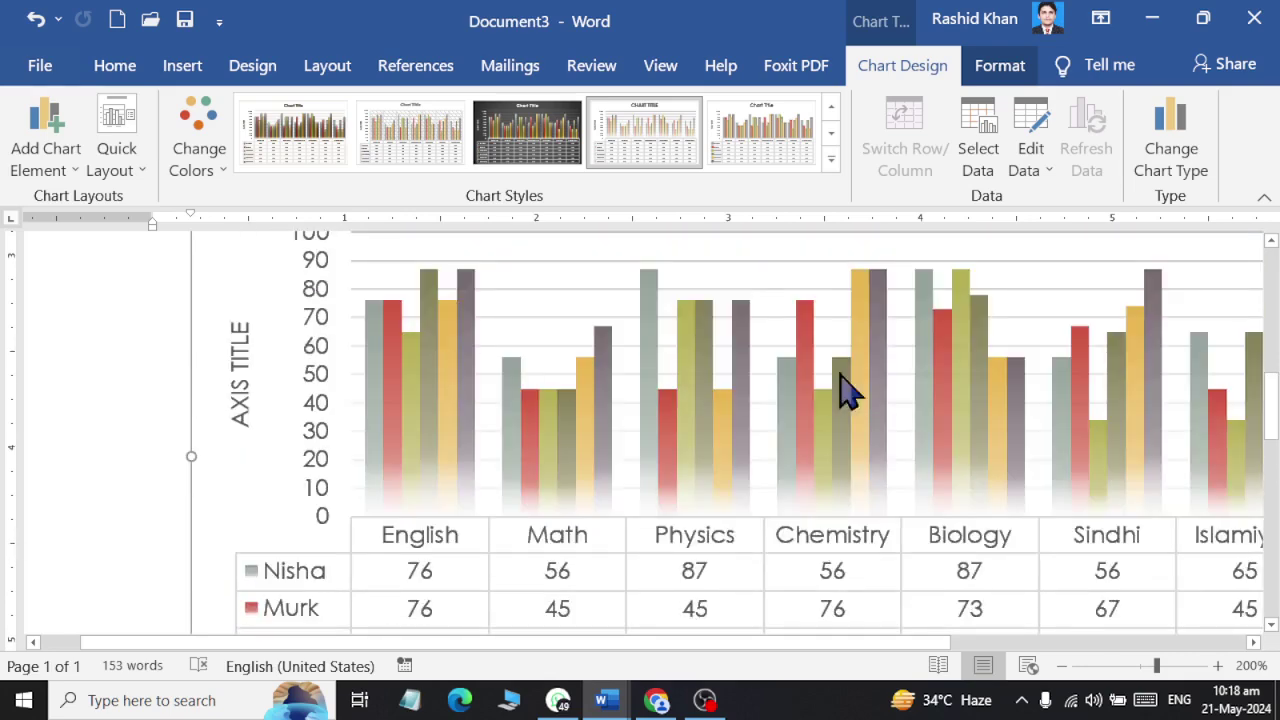
mouse_move(857, 492)
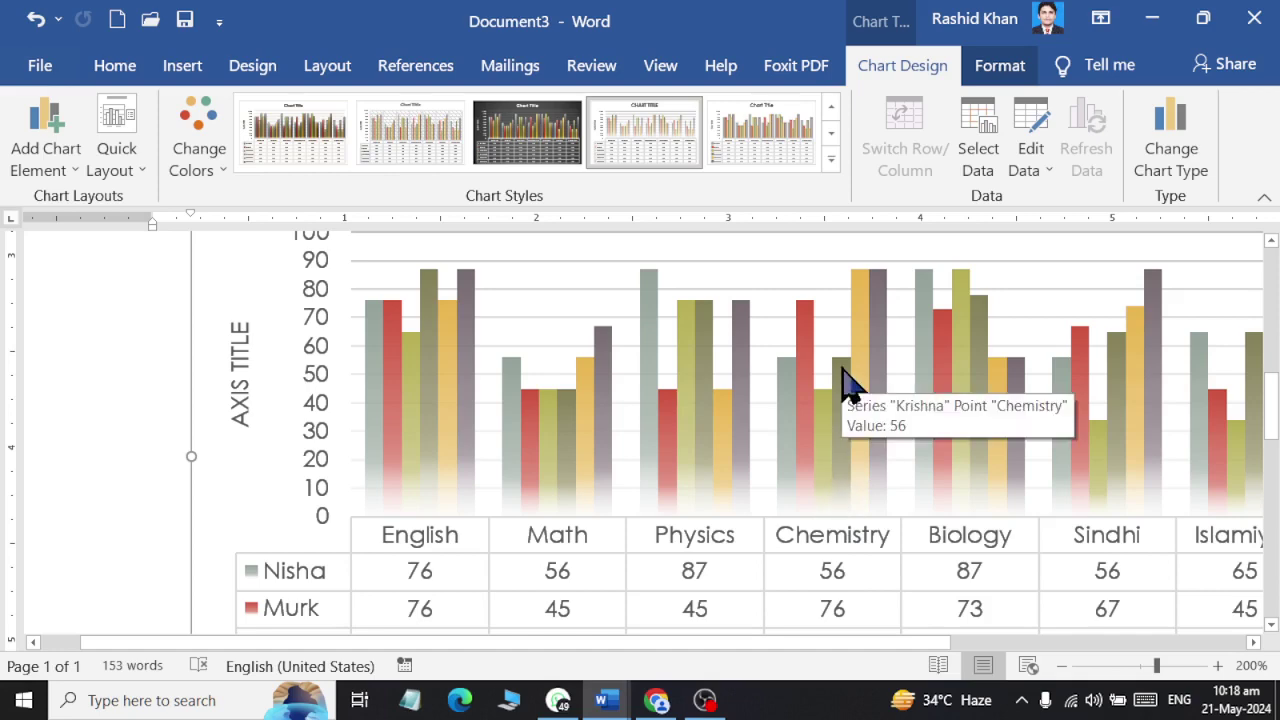
scroll(358, 568, down, 2)
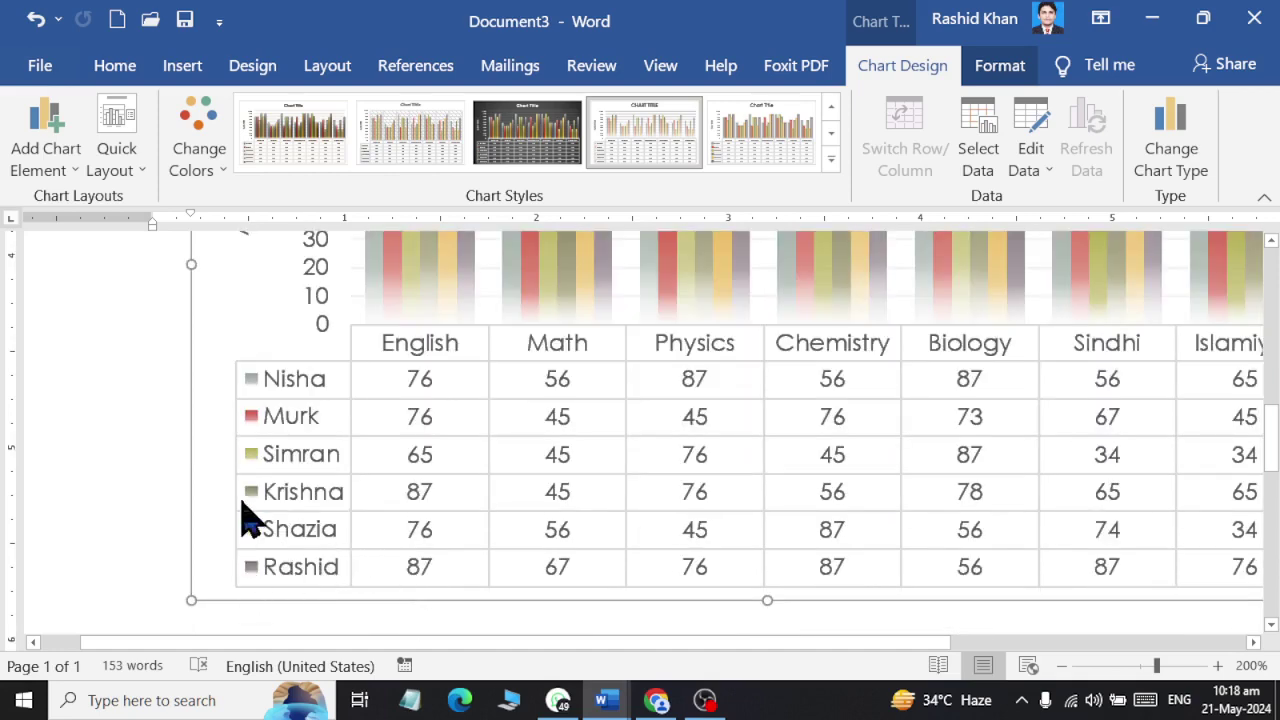
scroll(823, 514, up, 3)
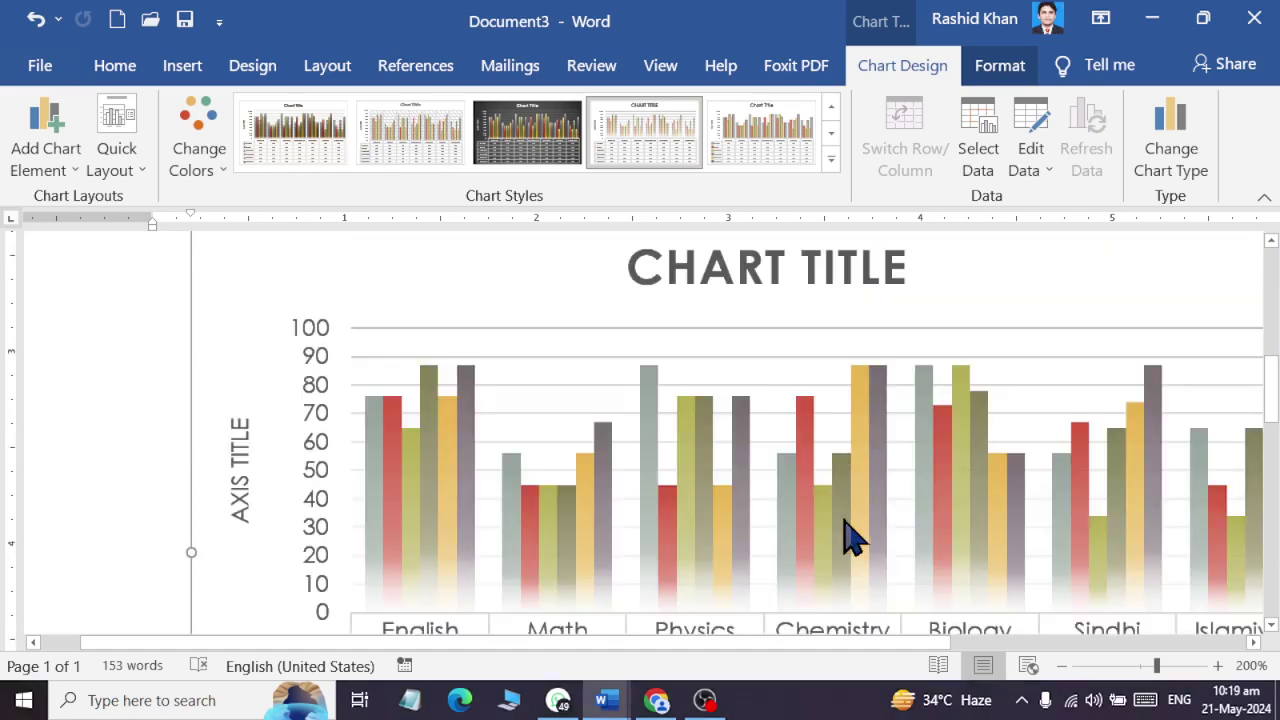
scroll(822, 590, down, 2)
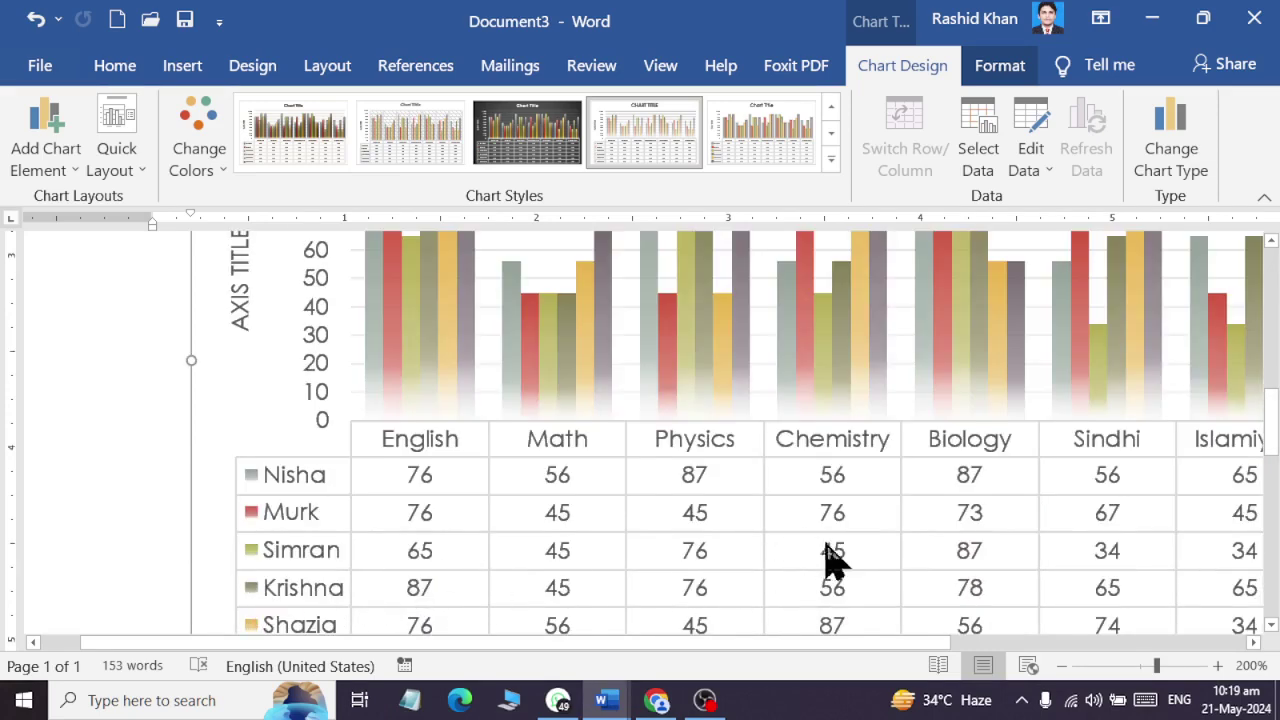
scroll(833, 560, up, 1)
mouse_move(848, 372)
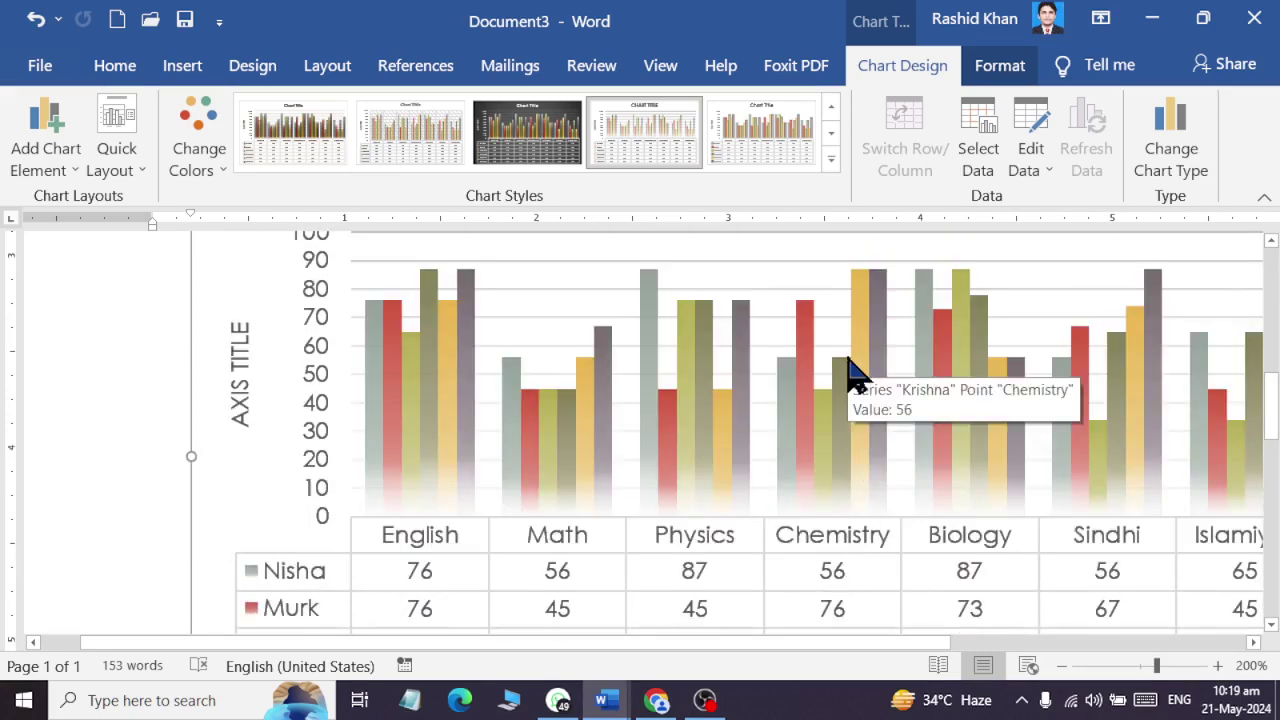
scroll(848, 375, down, 2)
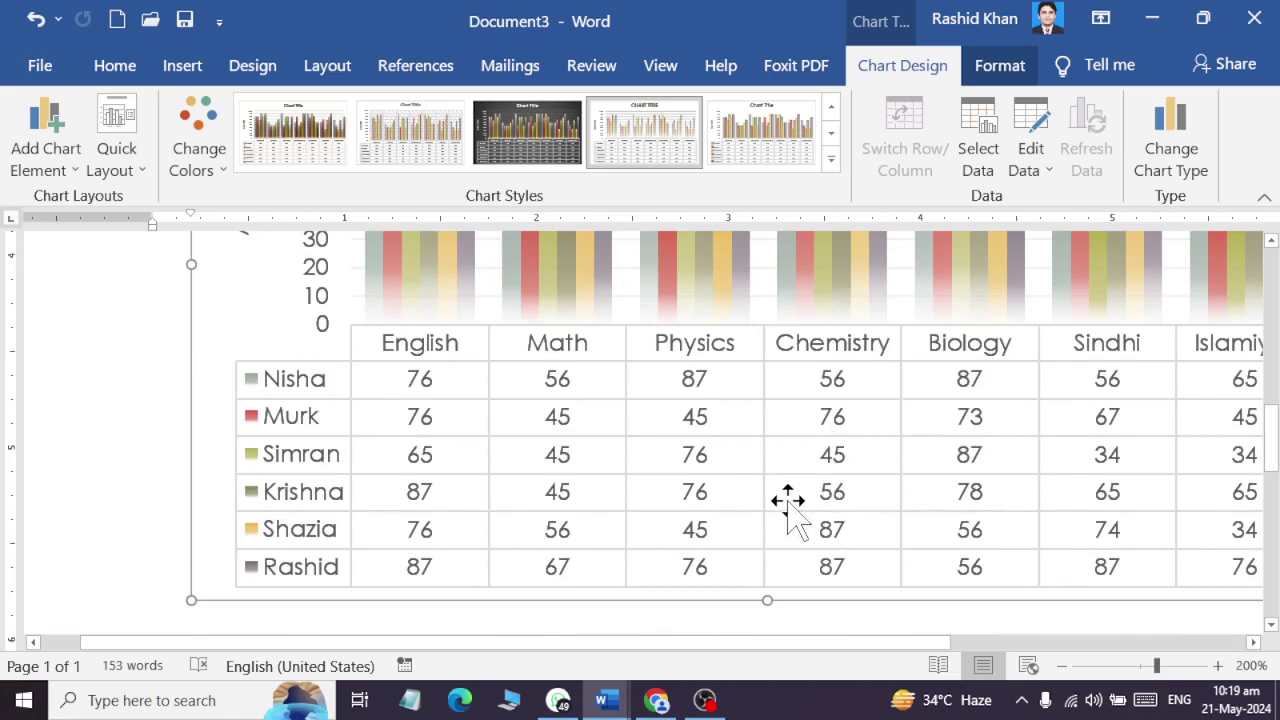
scroll(780, 510, up, 3)
scroll(770, 505, up, 2)
Apply chart Style 2 so each column shows its mark as a data label
click(832, 160)
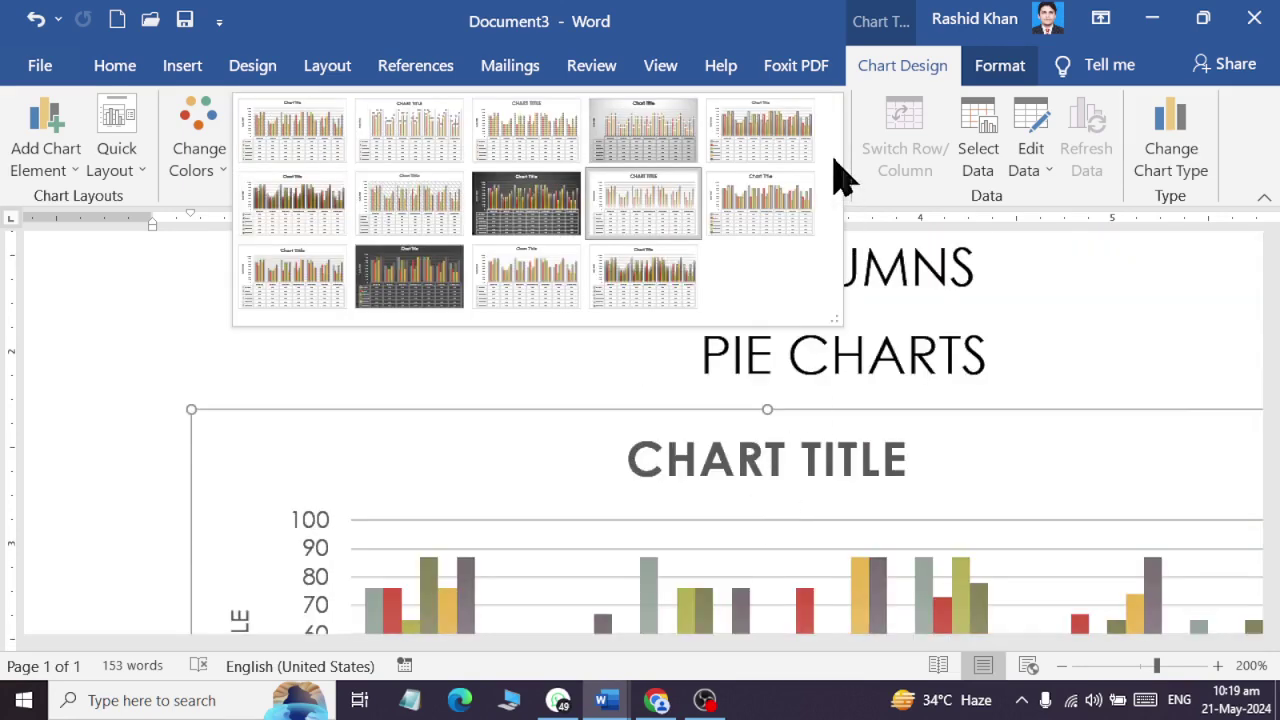
click(420, 145)
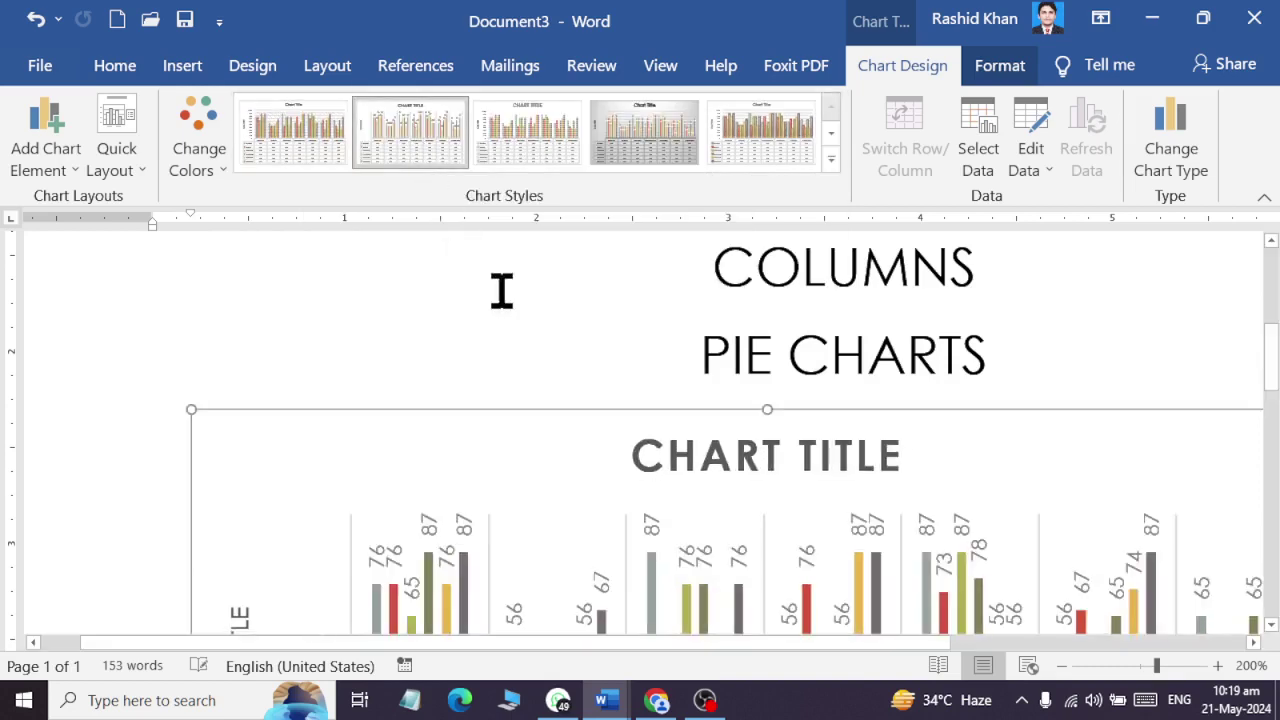
scroll(651, 414, down, 2)
scroll(850, 590, down, 2)
scroll(830, 540, up, 1)
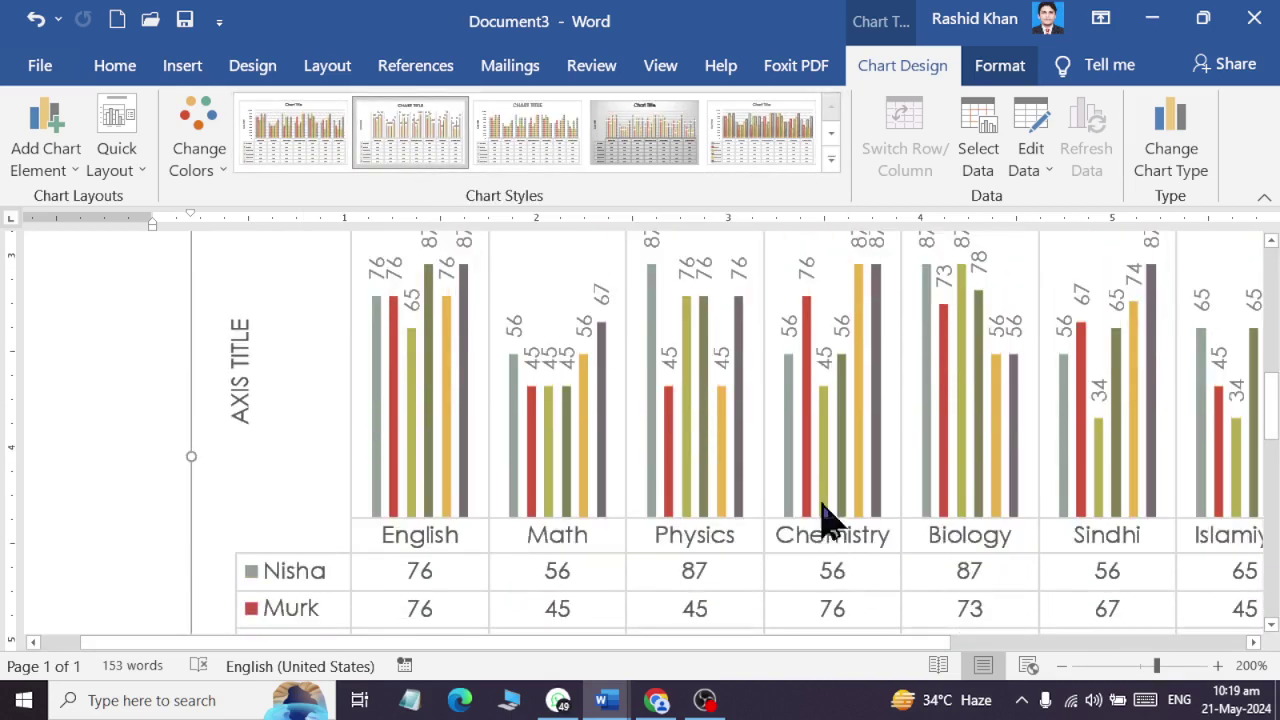
scroll(612, 497, down, 2)
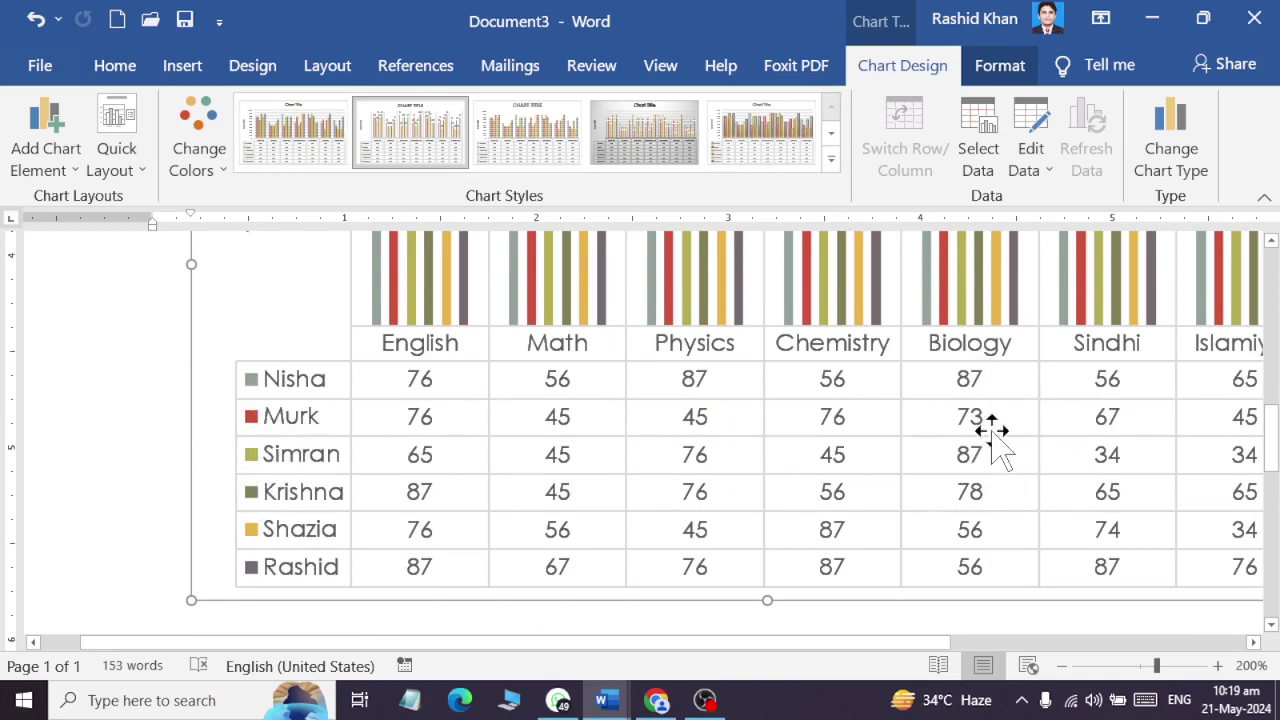
scroll(995, 430, up, 2)
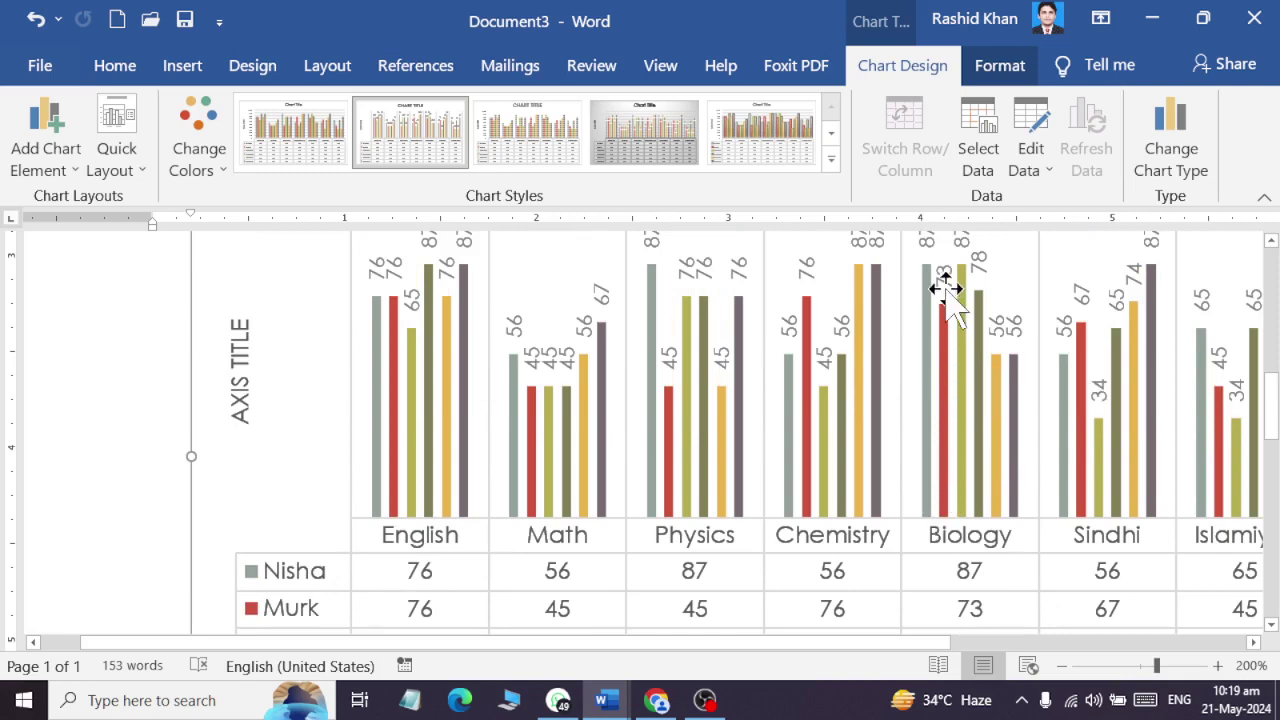
scroll(980, 357, up, 1)
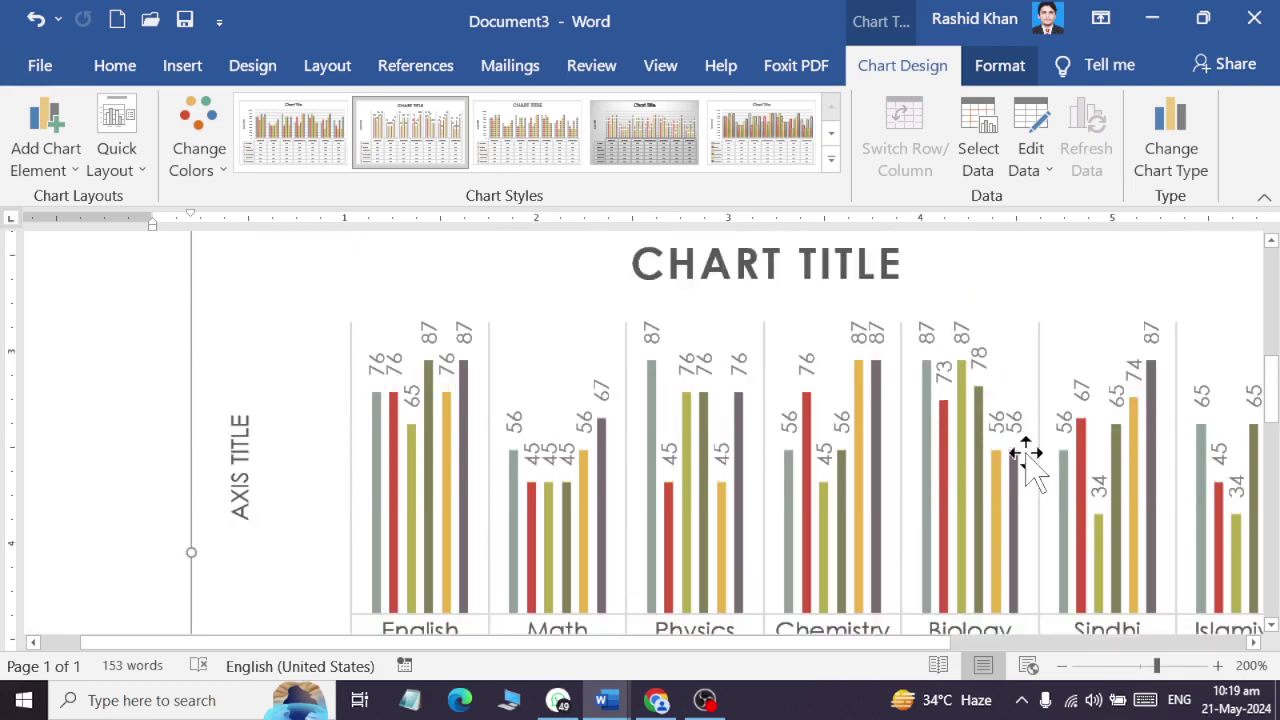
click(795, 254)
Overwrite the 'CHART TITLE' placeholder text with 'SUCCESS GROUP SCORE CARD', then scroll down through the chart
double_click(790, 254)
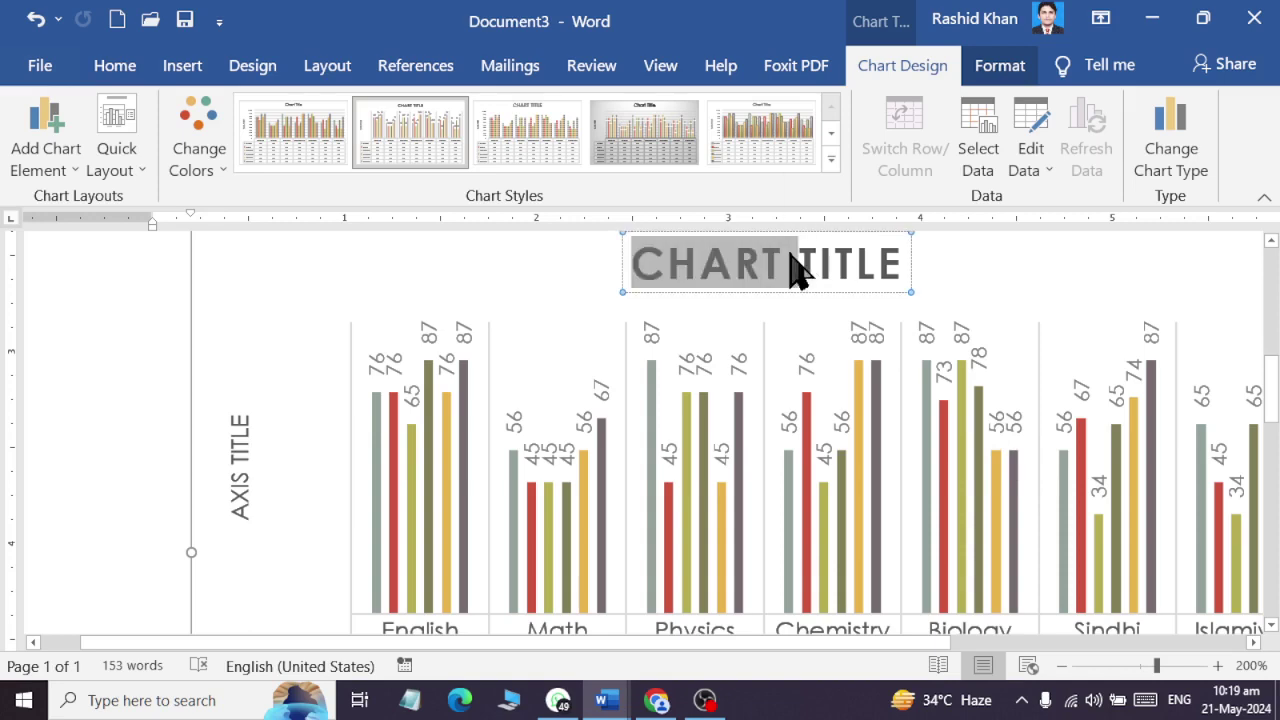
triple_click(795, 268)
text(SUCCESS )
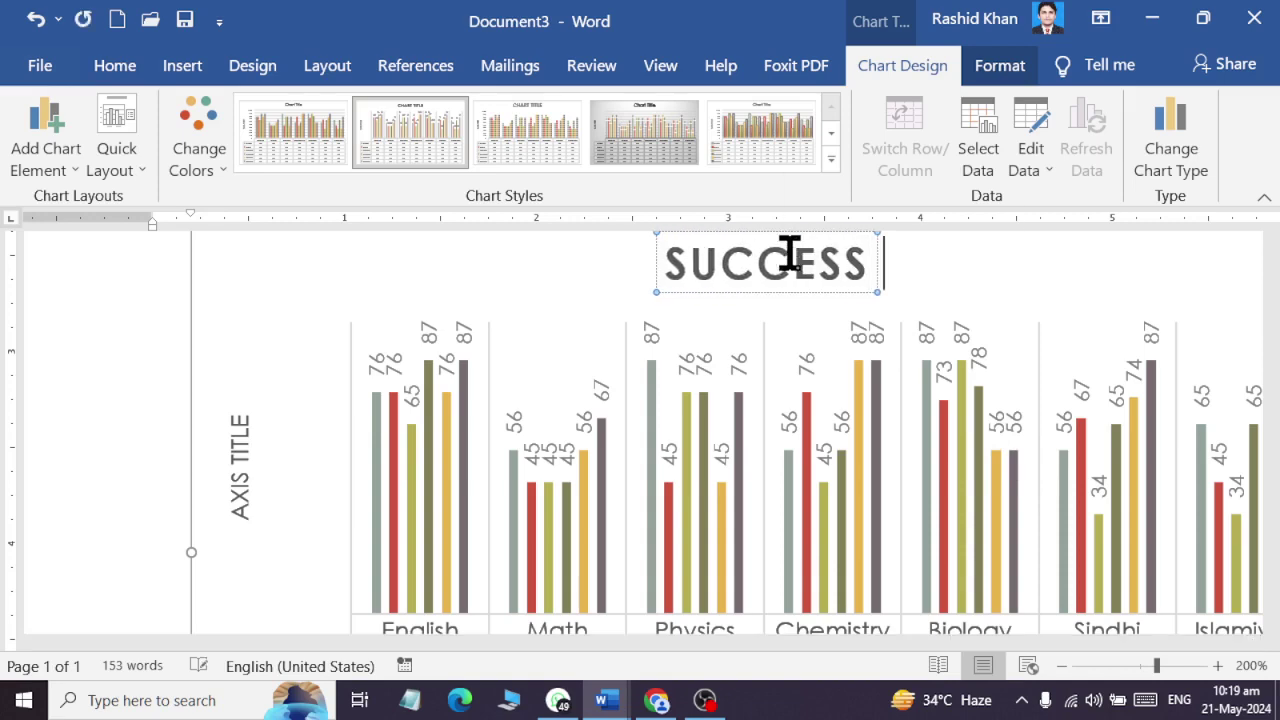
text(GROUP SC)
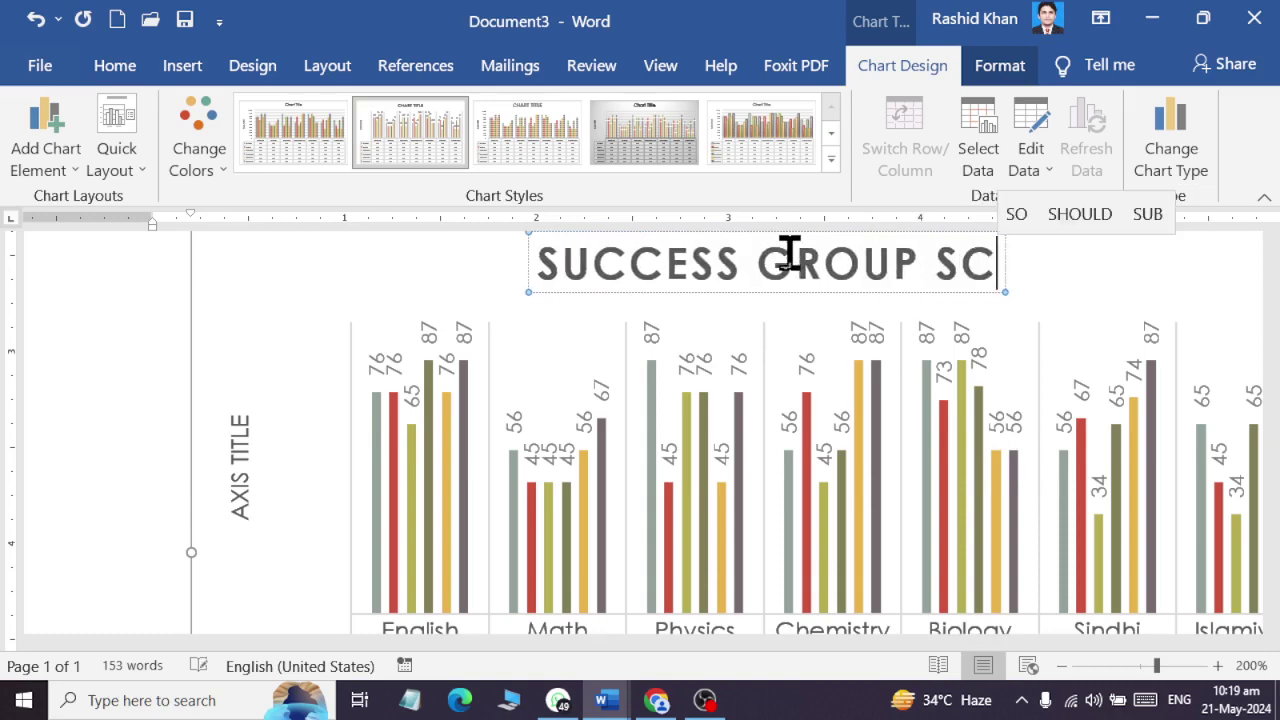
text(ORE CARD)
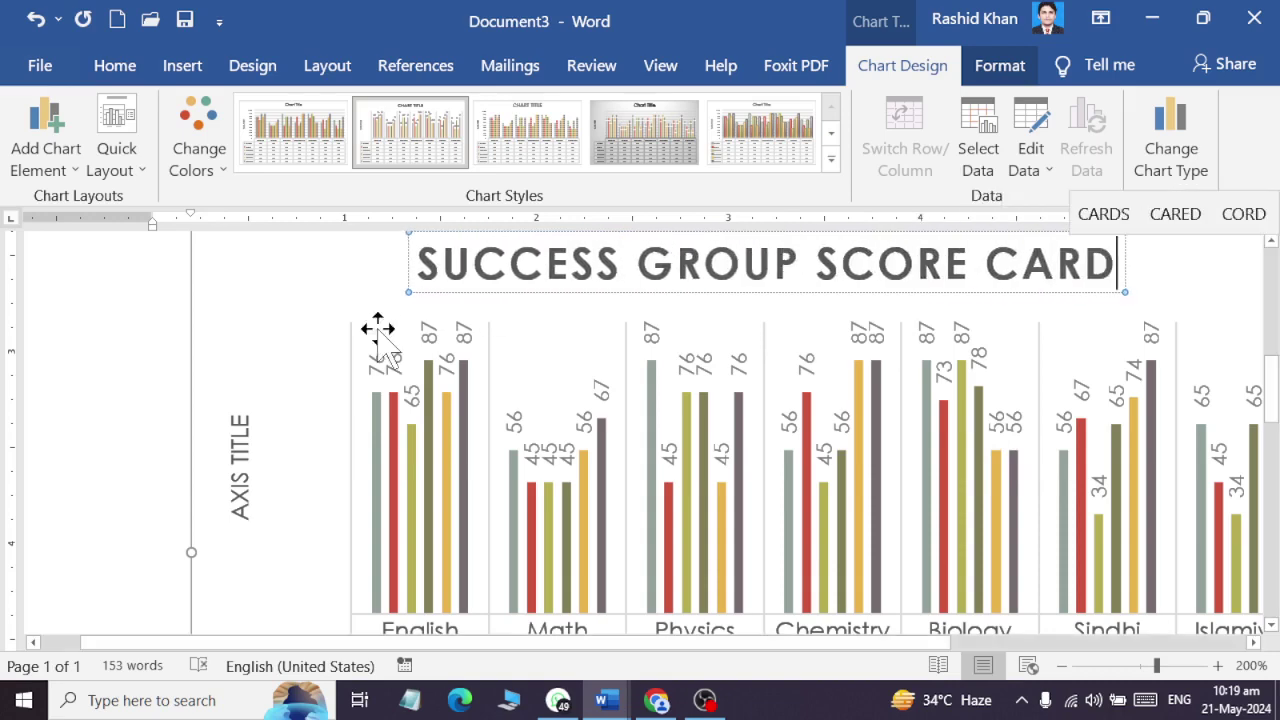
click(378, 330)
scroll(490, 380, down, 3)
ctrl+scroll(480, 370, down, 6)
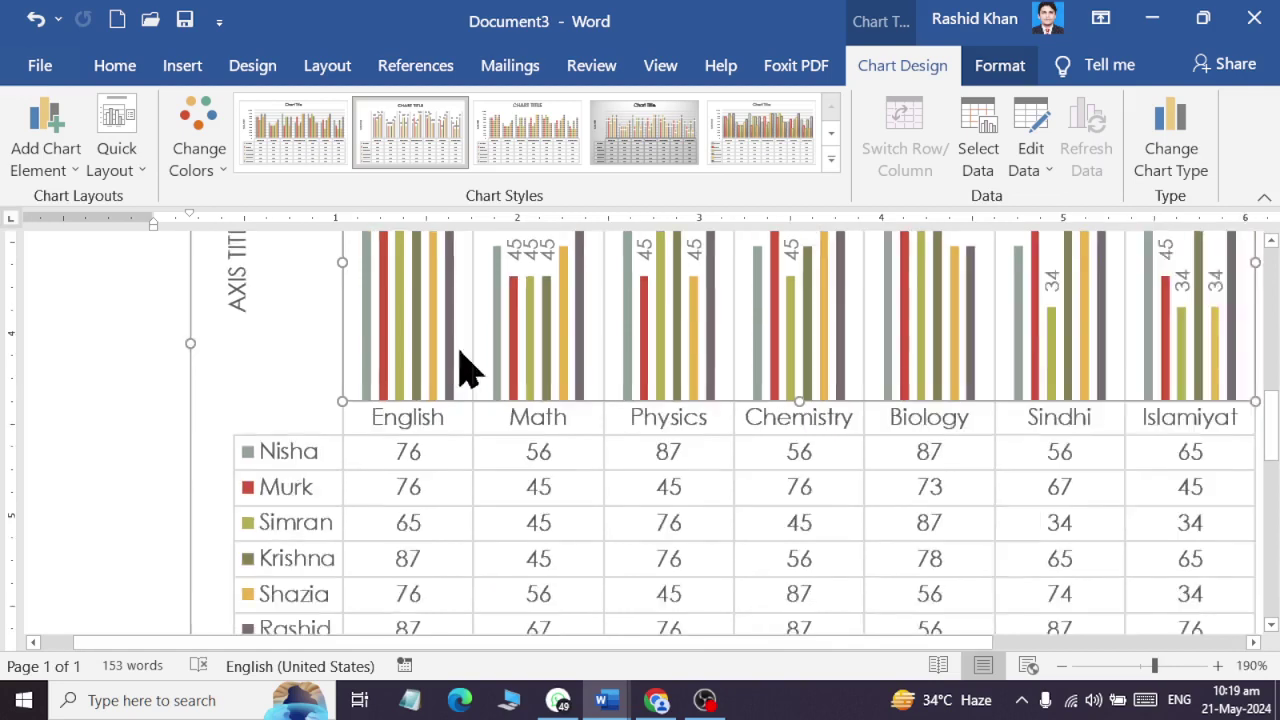
ctrl+scroll(1057, 420, down, 1)
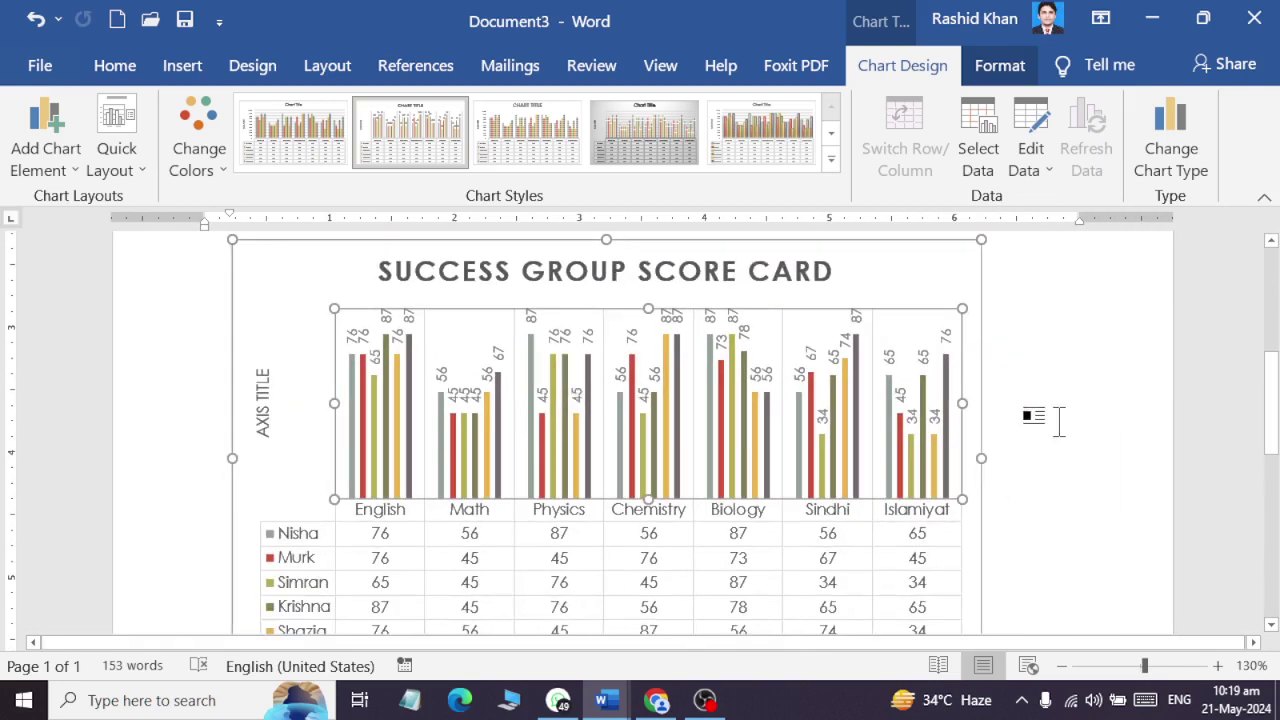
scroll(1057, 420, down, 2)
click(1061, 440)
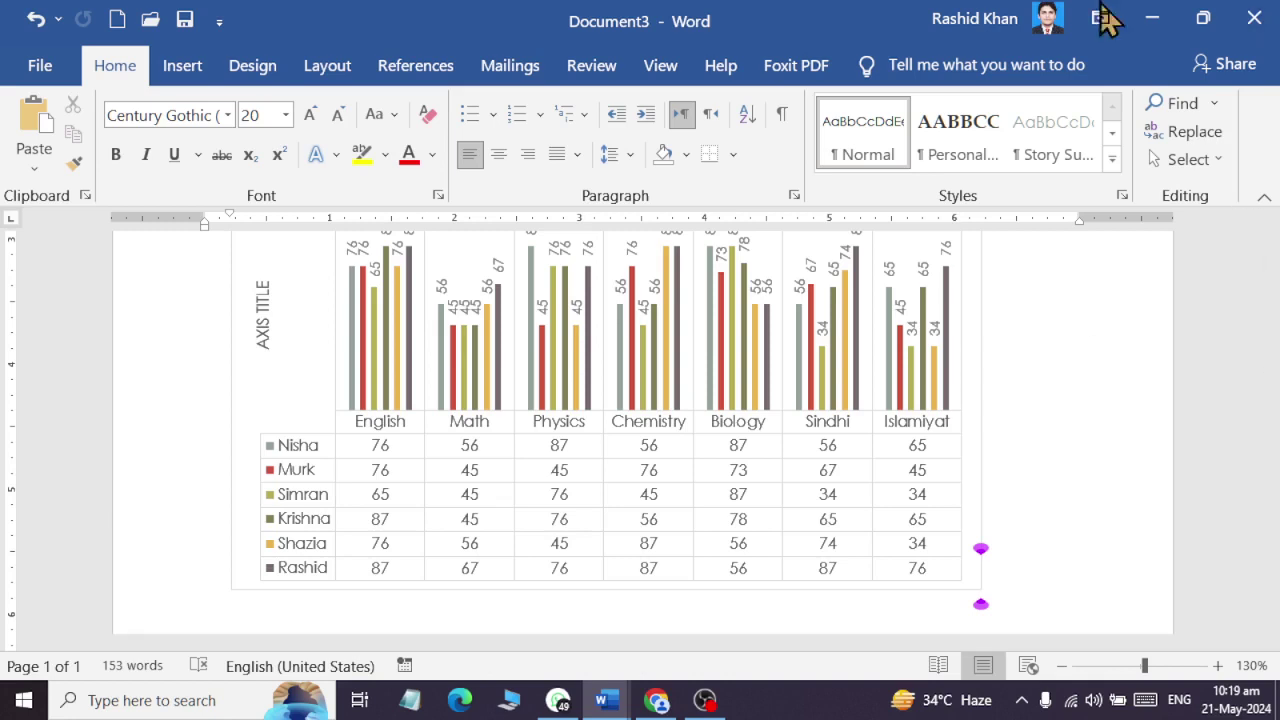
scroll(557, 294, down, 2)
scroll(545, 340, down, 1)
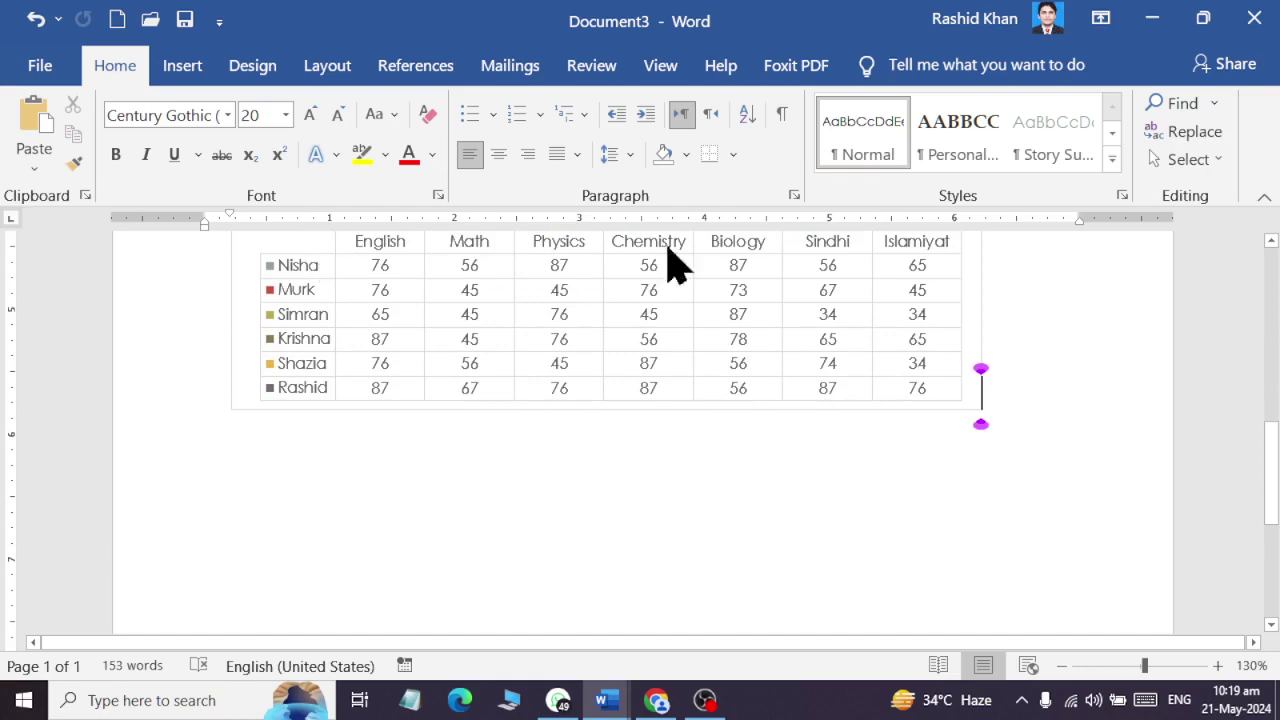
scroll(920, 343, up, 1)
scroll(922, 345, up, 3)
scroll(930, 365, up, 2)
click(934, 364)
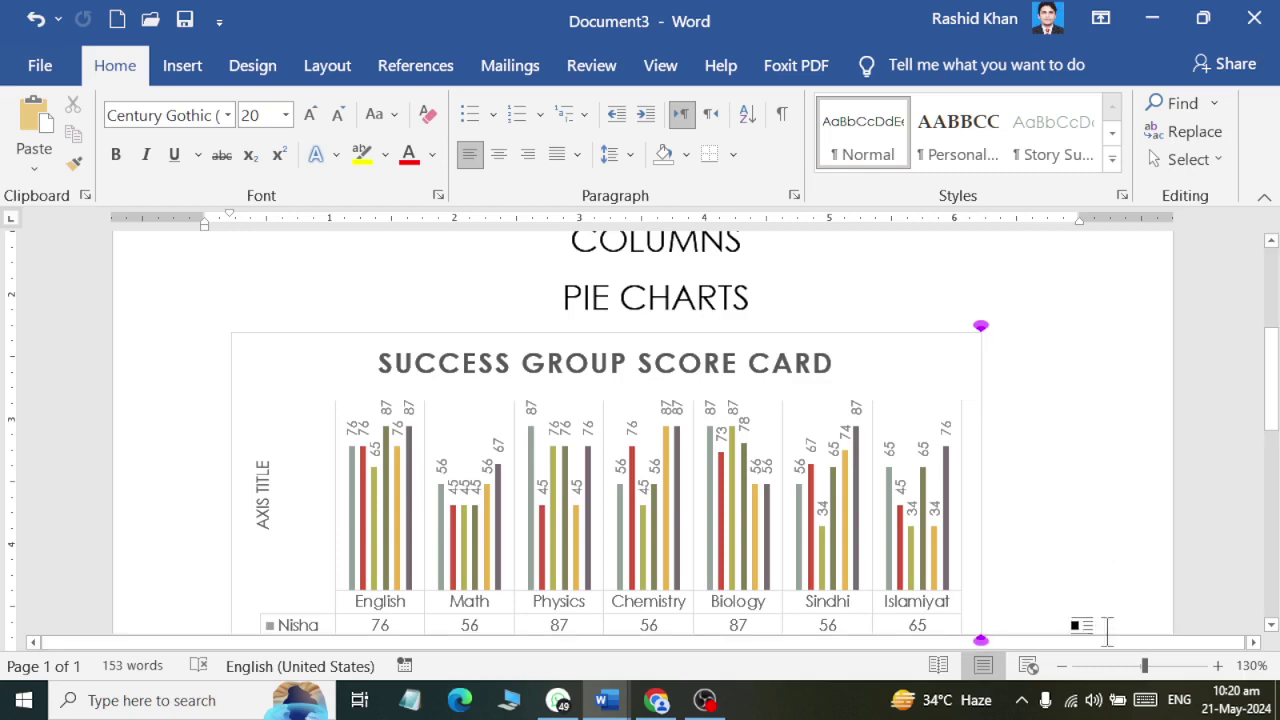
ctrl+scroll(971, 509, up, 1)
ctrl+scroll(1014, 400, up, 3)
ctrl+scroll(1016, 410, up, 3)
scroll(1015, 400, up, 3)
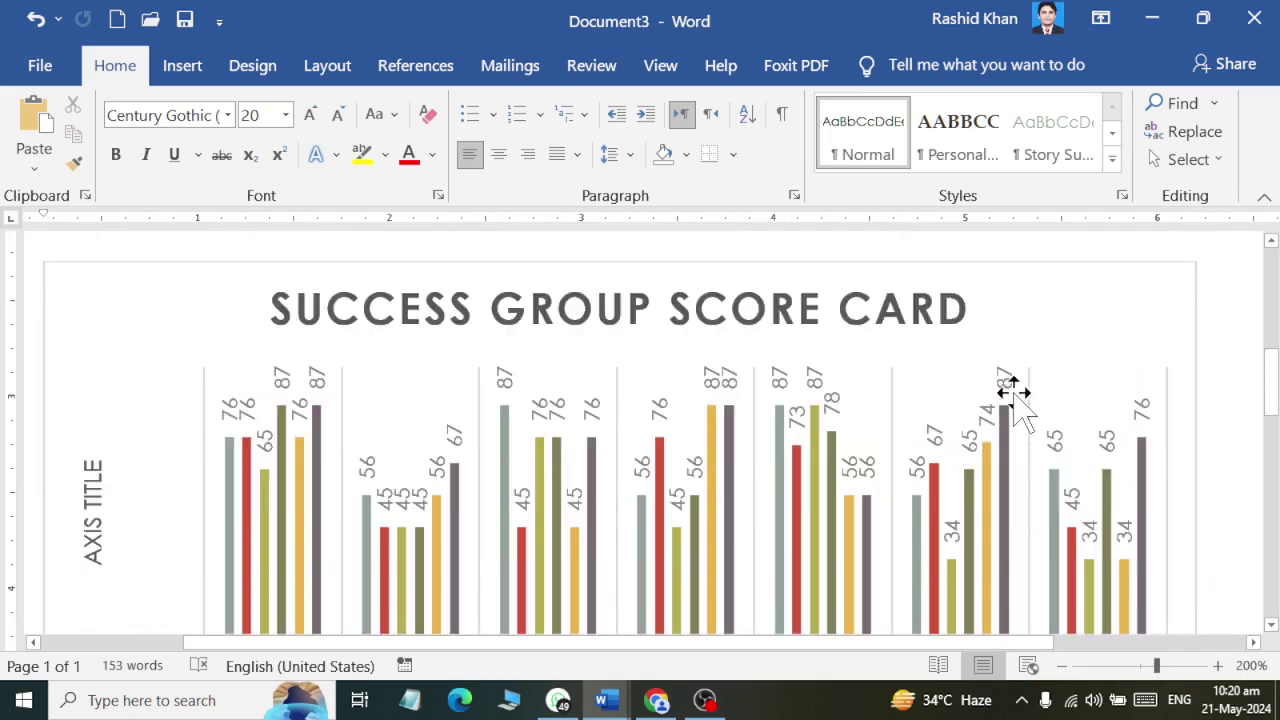